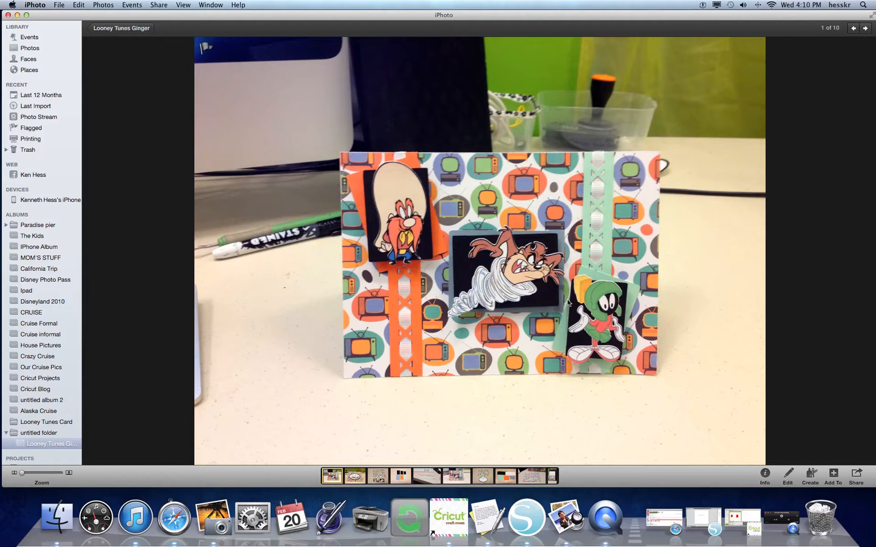
Step: View the photo of the card's "Without you this place will be LOONEY" panel and return to the card-front photo
{"action": "mouse_move", "coordinate": [364, 470]}
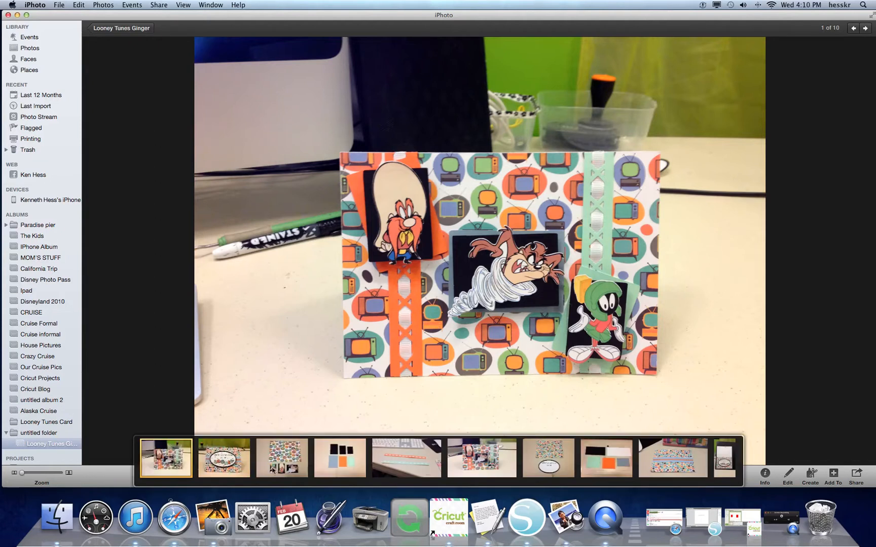
{"action": "left_click", "coordinate": [235, 469]}
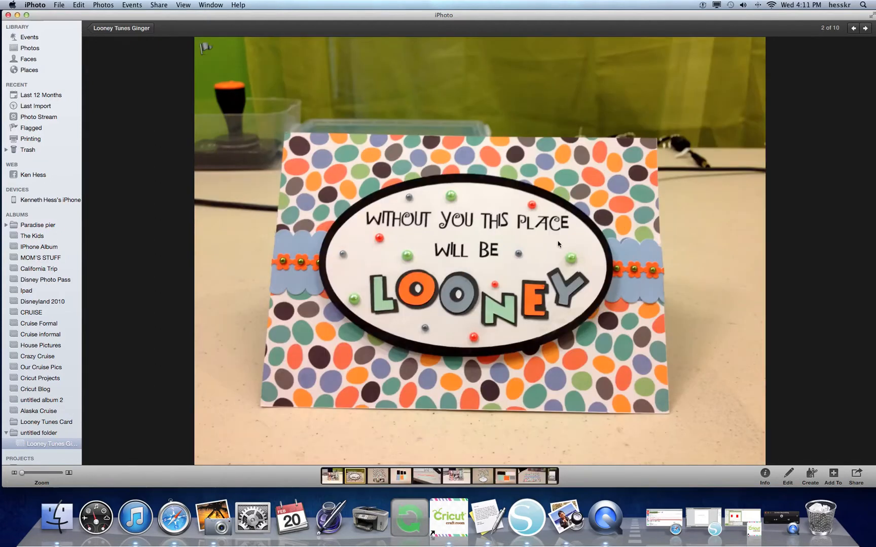
{"action": "mouse_move", "coordinate": [284, 474]}
{"action": "left_click", "coordinate": [162, 459]}
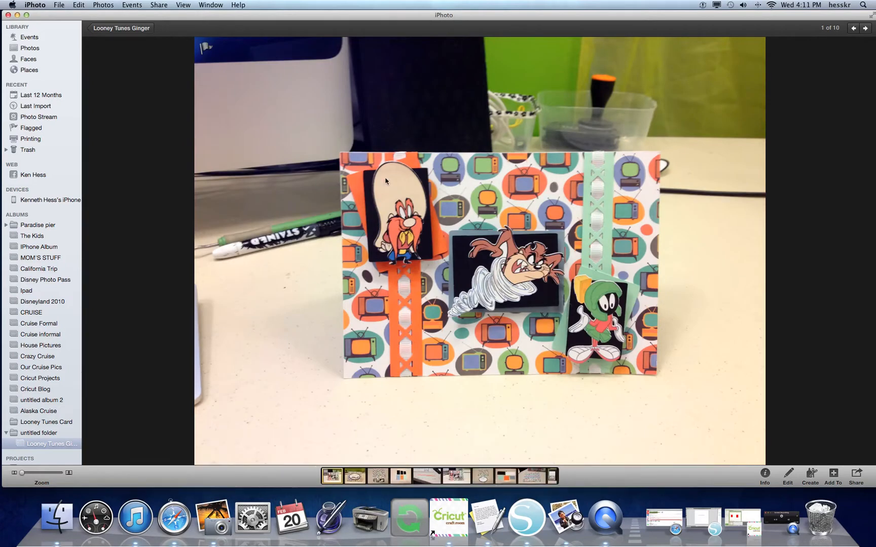
Step: Switch to Safari and open page 6 of the Looney Tunes artist portfolio in the Silhouette online store
{"action": "left_click", "coordinate": [18, 15]}
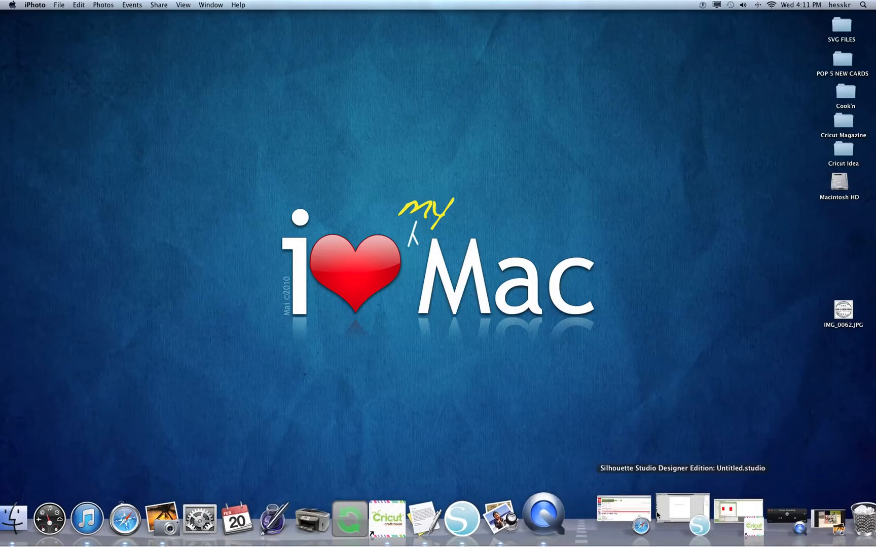
{"action": "left_click", "coordinate": [624, 511]}
{"action": "left_click", "coordinate": [493, 47]}
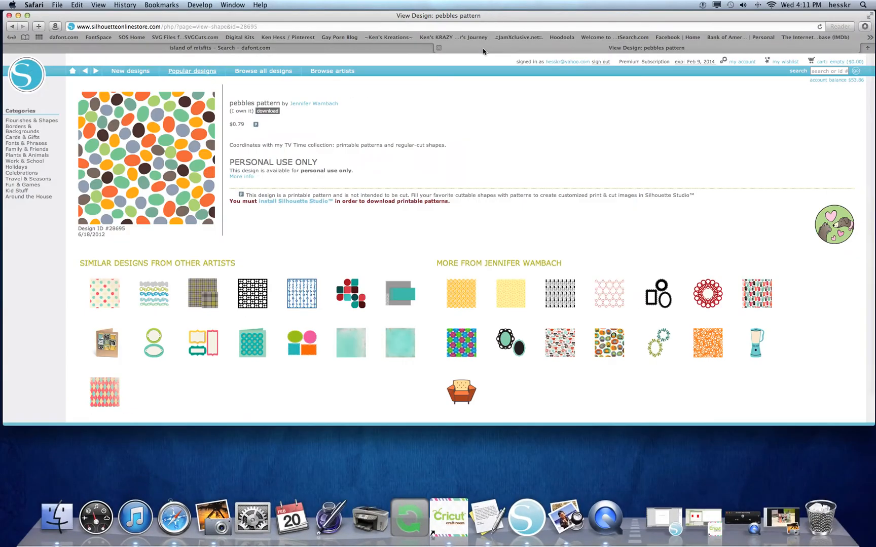
{"action": "left_click", "coordinate": [29, 74]}
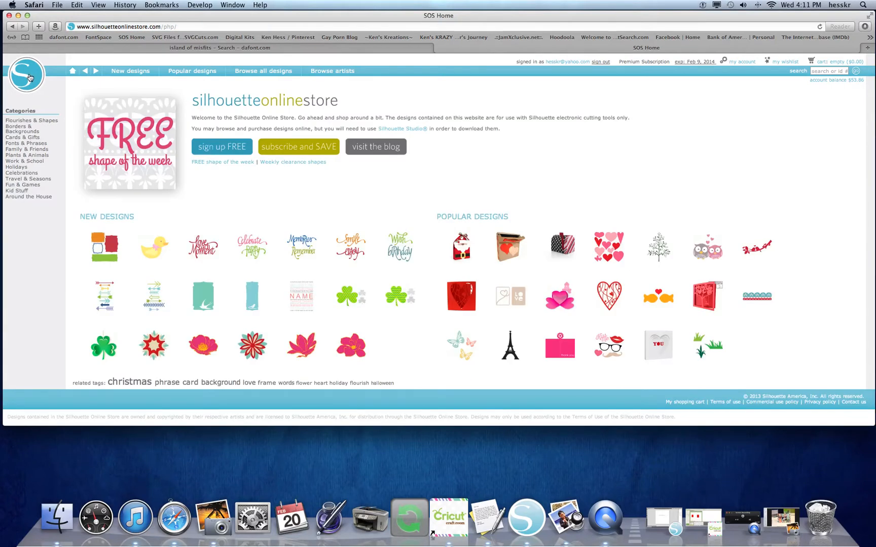
{"action": "left_click", "coordinate": [341, 73]}
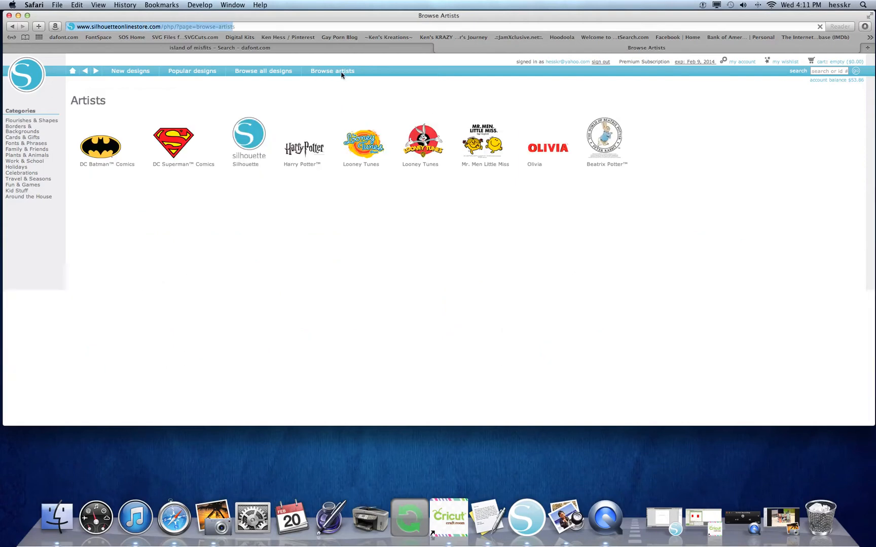
{"action": "left_click", "coordinate": [429, 153]}
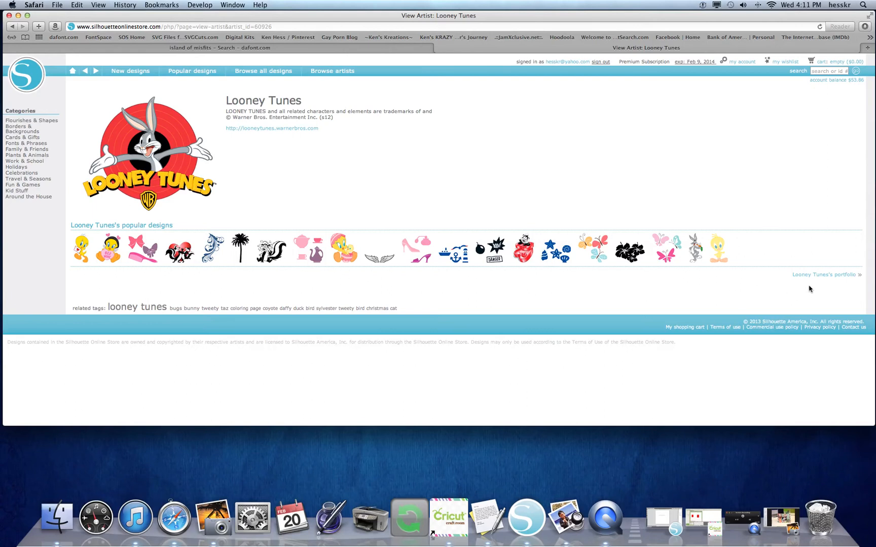
{"action": "left_click", "coordinate": [814, 274]}
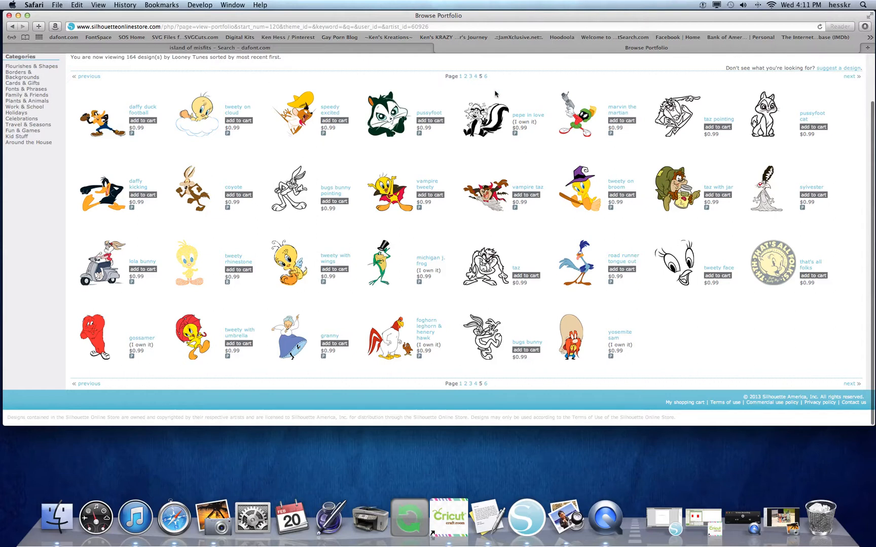
{"action": "left_click", "coordinate": [485, 77]}
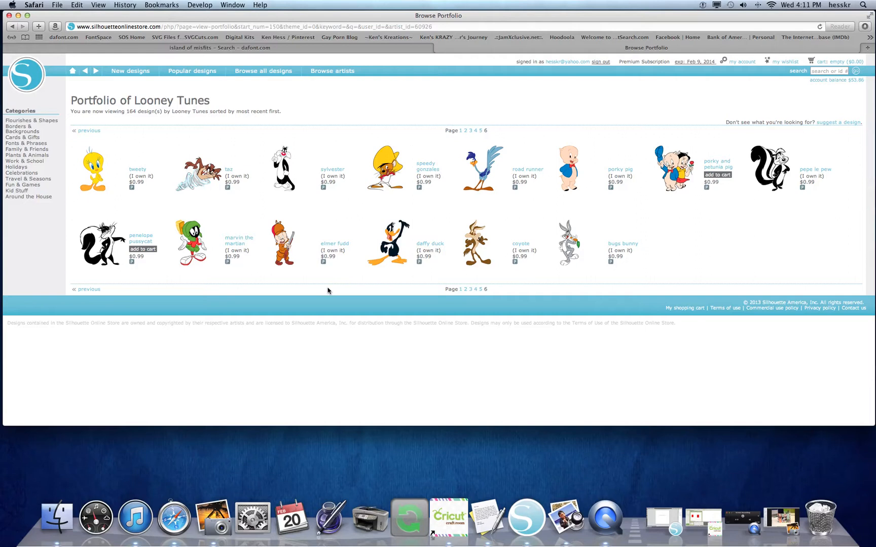
Step: Switch to iPhoto and view the photo of the pebble-patterned card panel with the LOONEY sentiment
{"action": "left_click", "coordinate": [769, 511]}
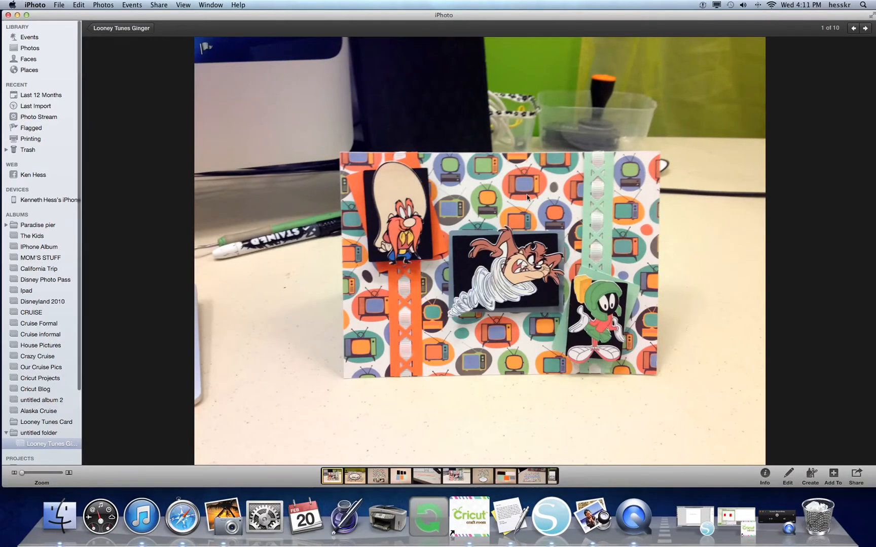
{"action": "mouse_move", "coordinate": [356, 475]}
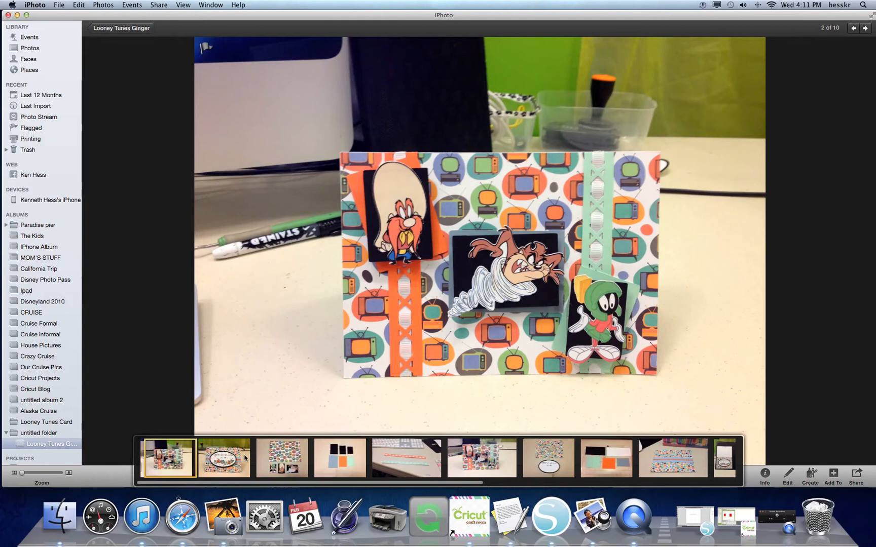
{"action": "left_click", "coordinate": [224, 458]}
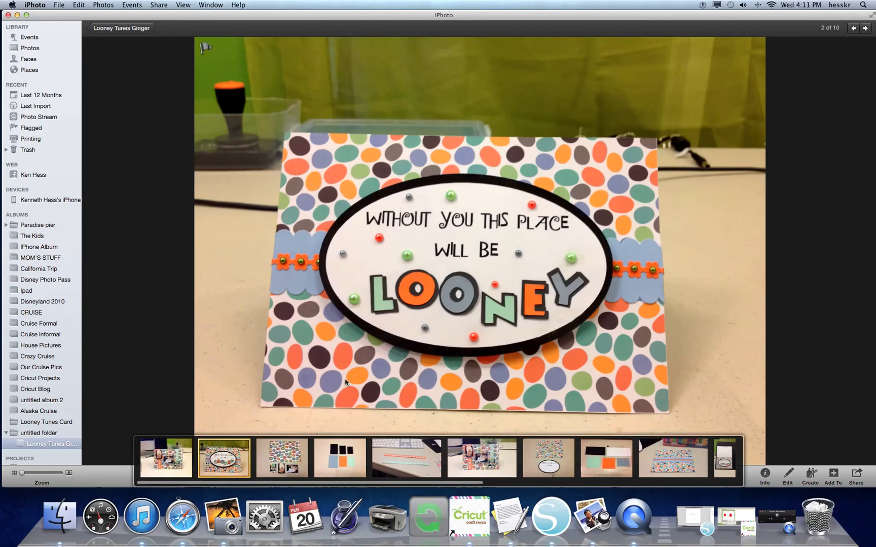
Step: Return to the Silhouette store, search for "television", and view the tv time pattern and its matching pebbles pattern
{"action": "left_click", "coordinate": [17, 15]}
{"action": "left_click", "coordinate": [824, 71]}
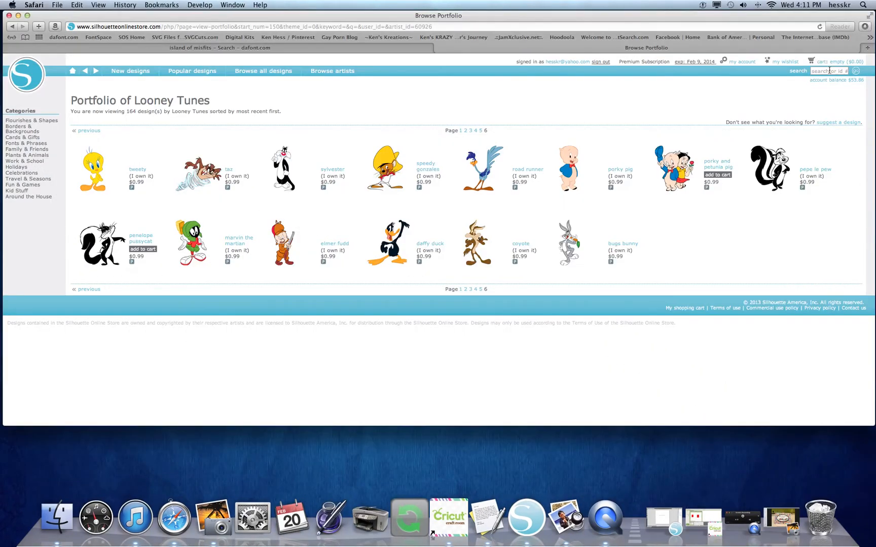
{"action": "type", "text": "television"}
{"action": "key", "text": "Return"}
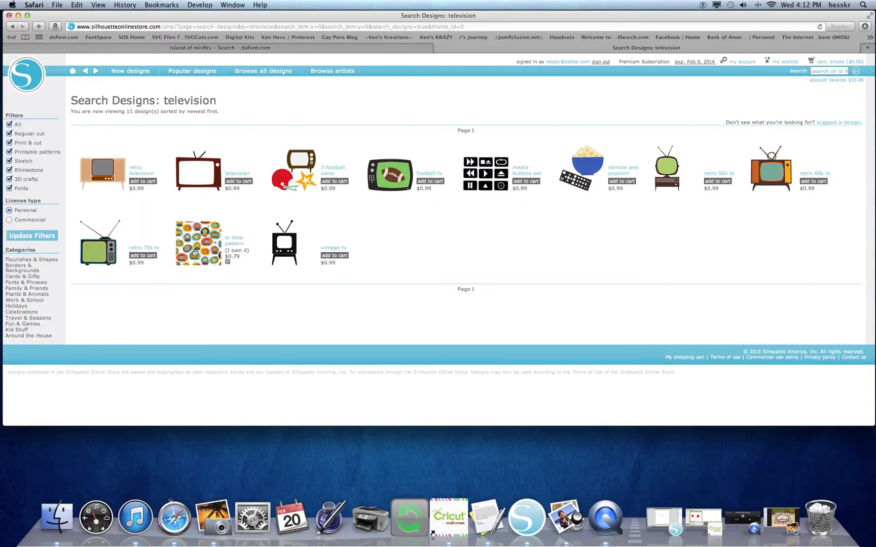
{"action": "left_click", "coordinate": [190, 252]}
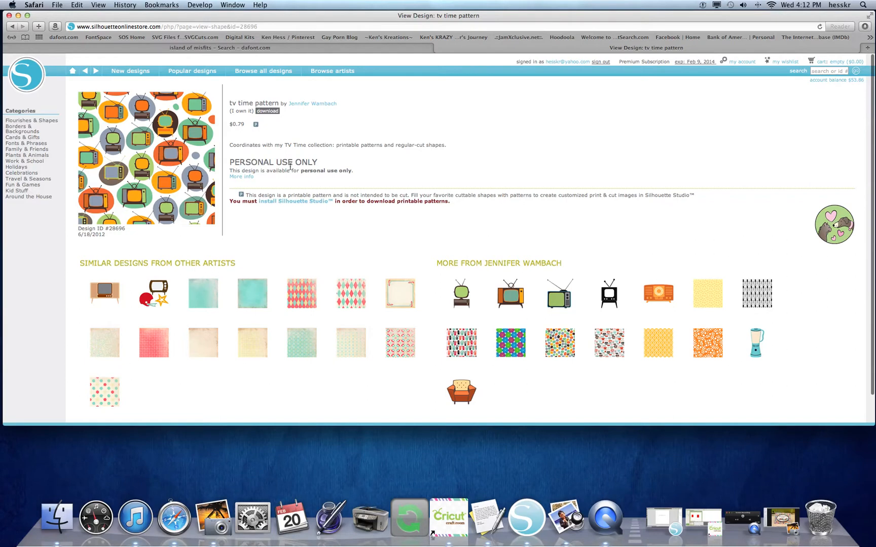
{"action": "left_click", "coordinate": [556, 345]}
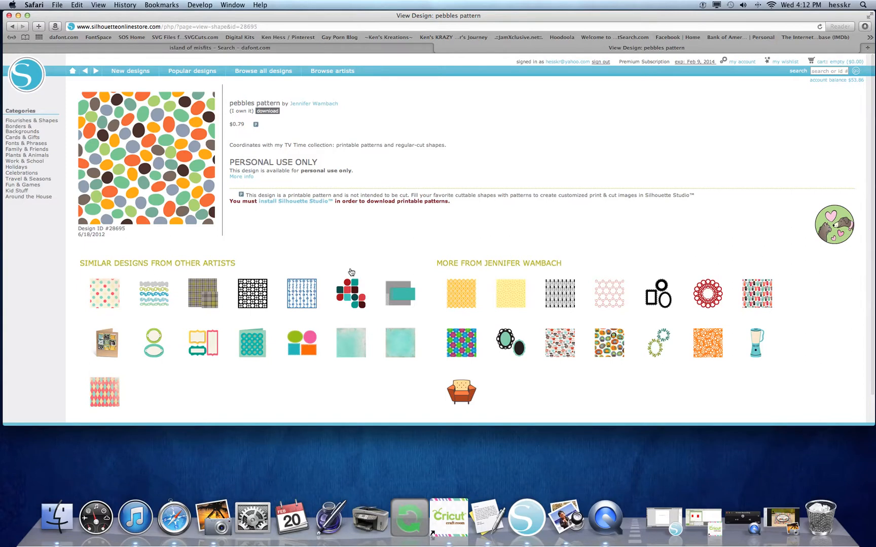
Step: Switch to iPhoto and compare the card-front photo with the photo of the black and coloured mats
{"action": "left_click", "coordinate": [18, 16]}
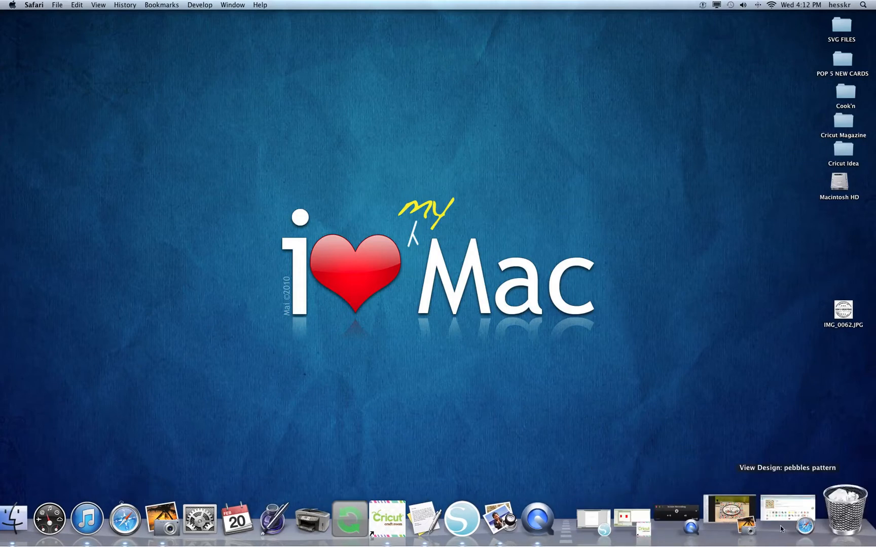
{"action": "left_click", "coordinate": [749, 520]}
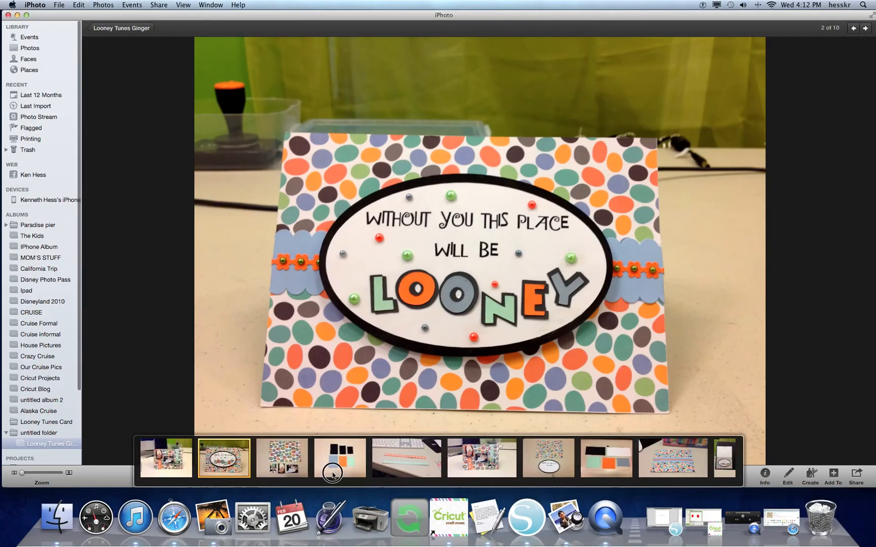
{"action": "left_click", "coordinate": [339, 458]}
{"action": "left_click", "coordinate": [184, 460]}
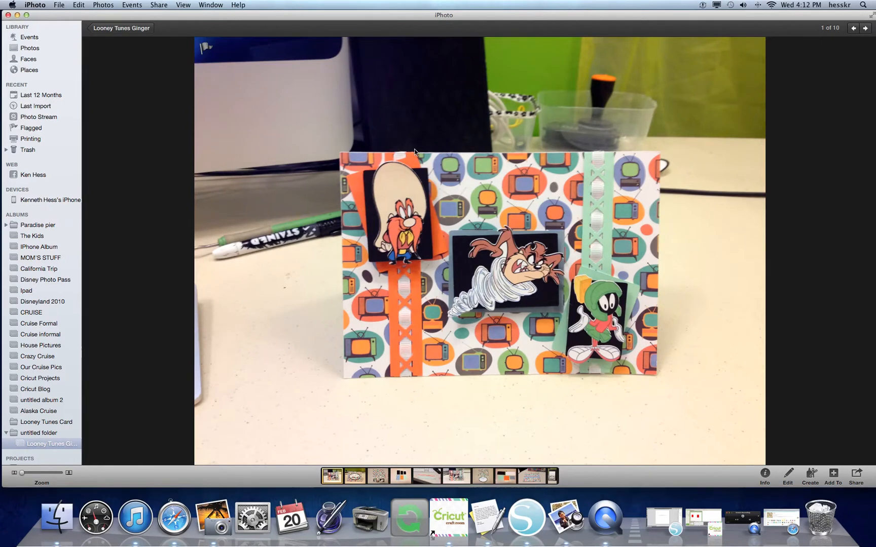
{"action": "left_click", "coordinate": [362, 465]}
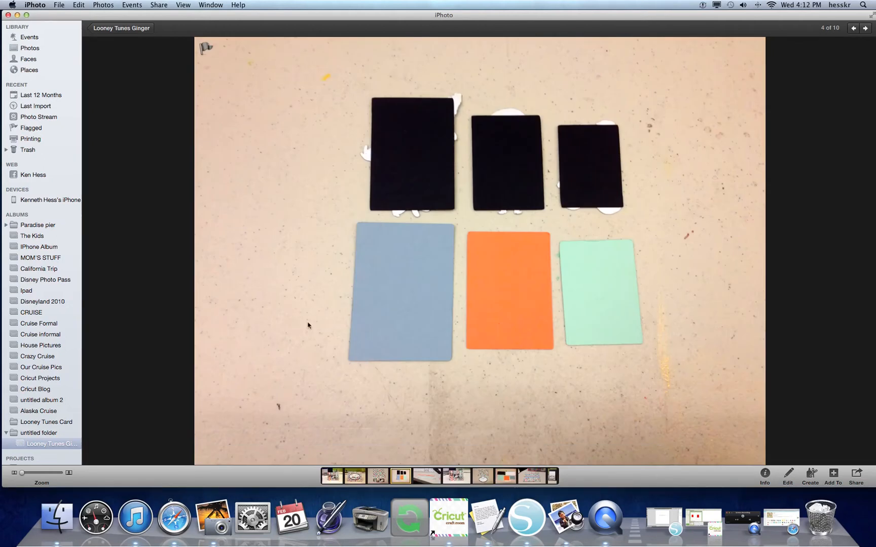
{"action": "mouse_move", "coordinate": [334, 468]}
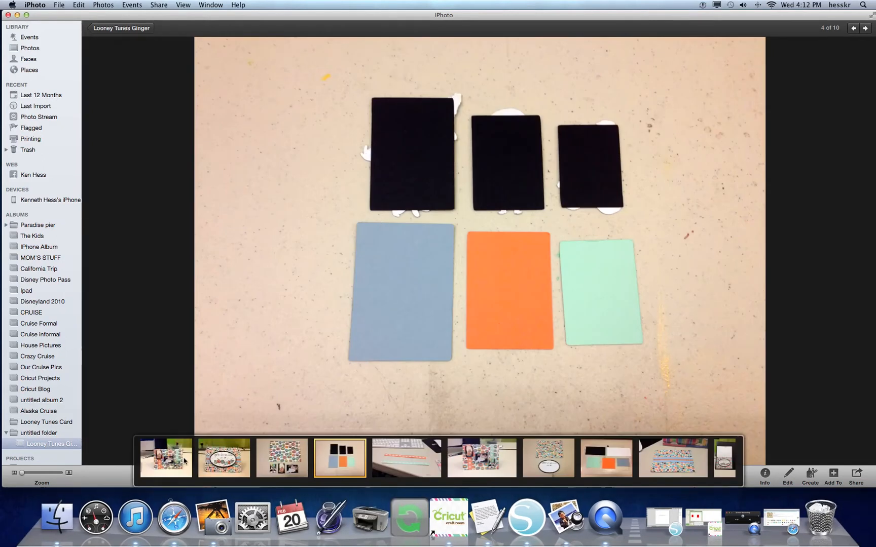
{"action": "left_click", "coordinate": [180, 456]}
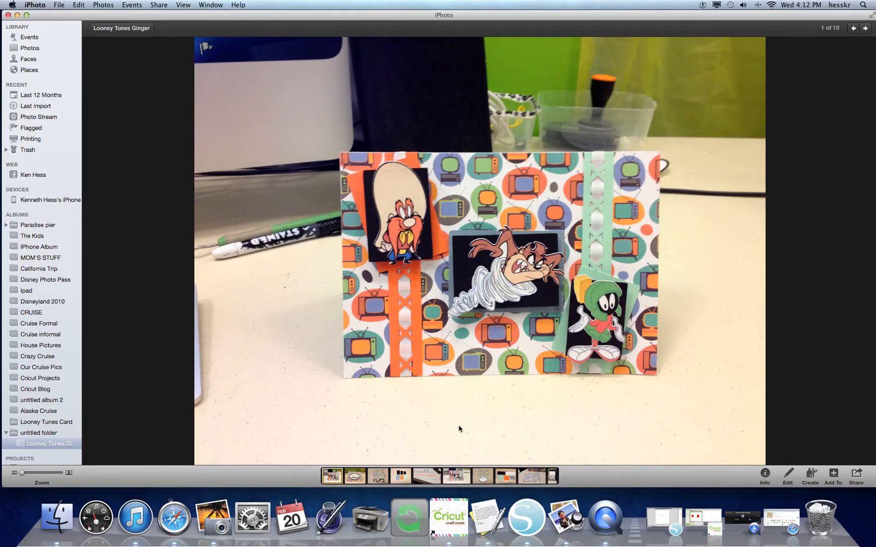
Step: Switch to Silhouette Studio and view the first document, with the TV pattern and the three Looney Tunes characters
{"action": "left_click", "coordinate": [678, 512]}
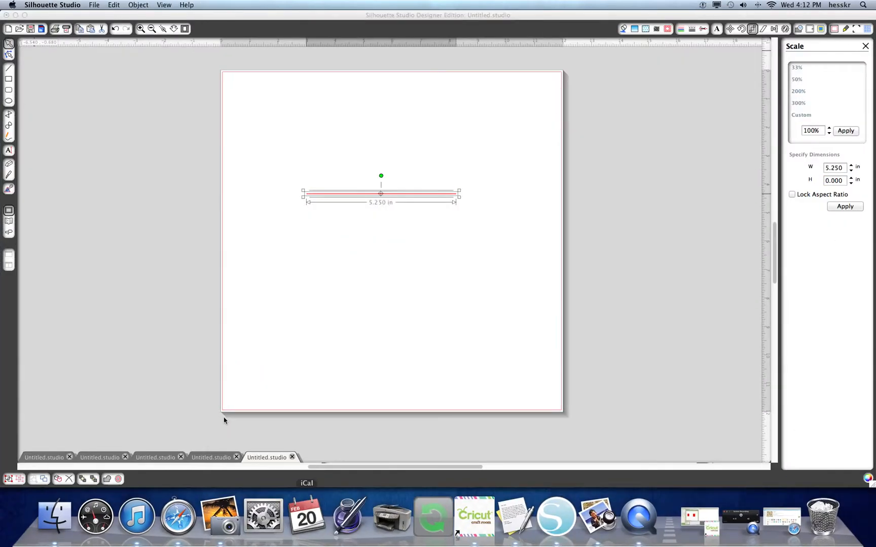
{"action": "left_click", "coordinate": [48, 460]}
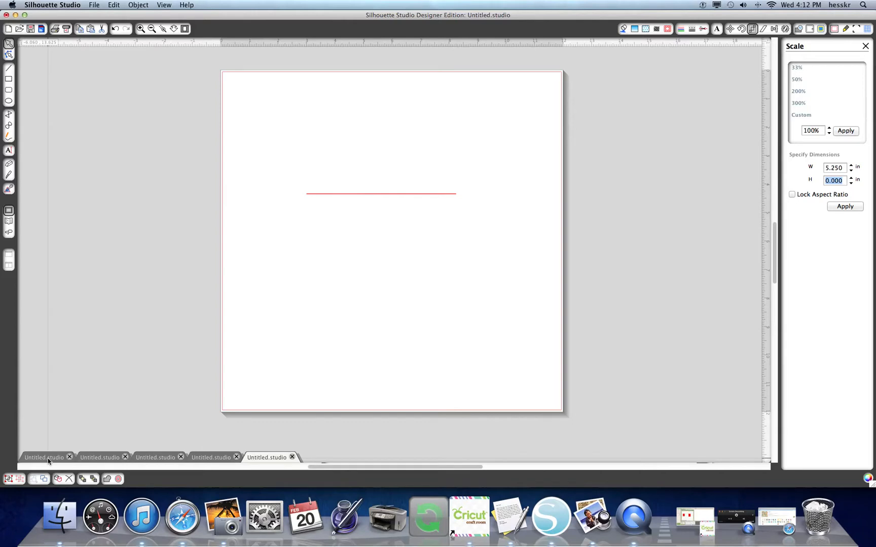
{"action": "left_click", "coordinate": [48, 459]}
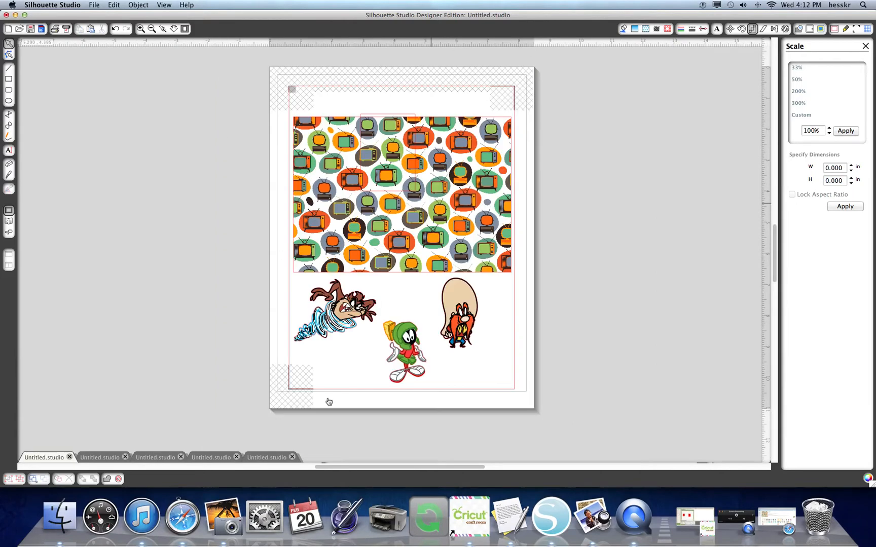
Step: Close the last two untitled documents, the one with the TV pattern and Yosemite Sam and the single-line one, without saving
{"action": "left_click", "coordinate": [236, 457]}
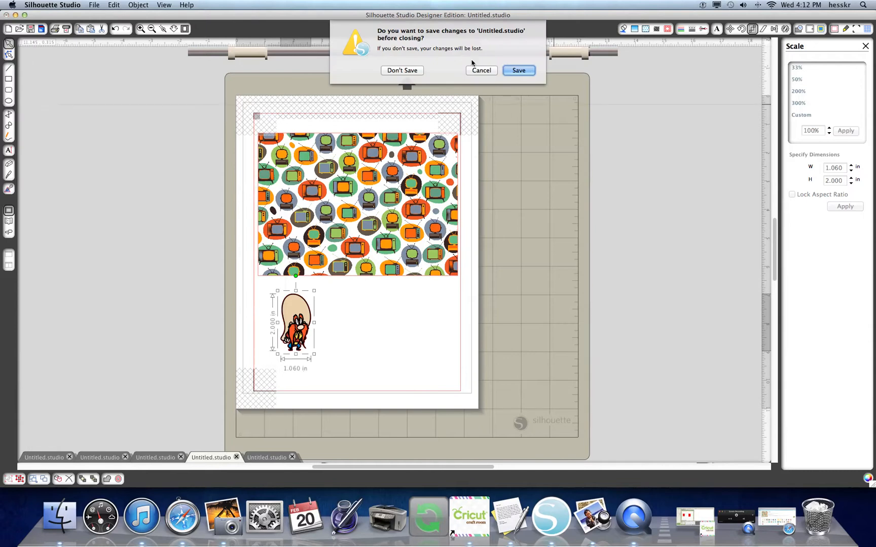
{"action": "left_click", "coordinate": [402, 70]}
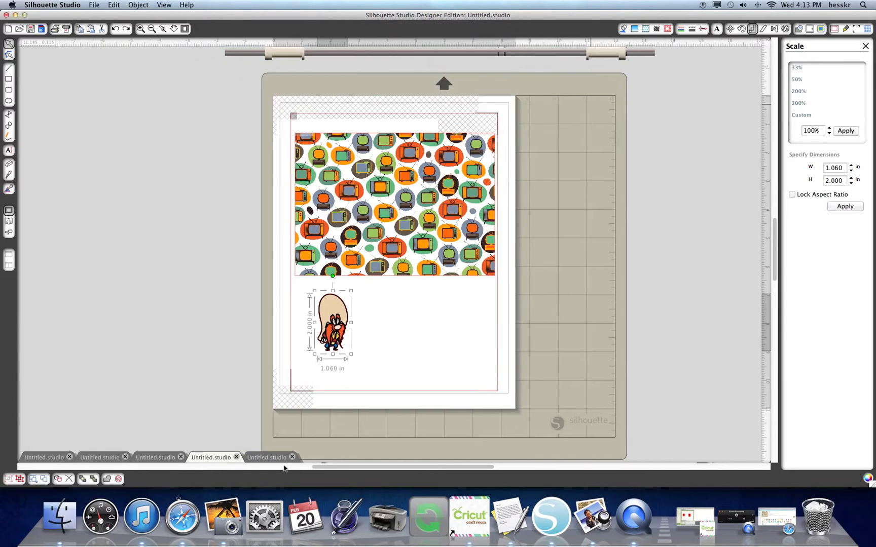
{"action": "left_click", "coordinate": [293, 458]}
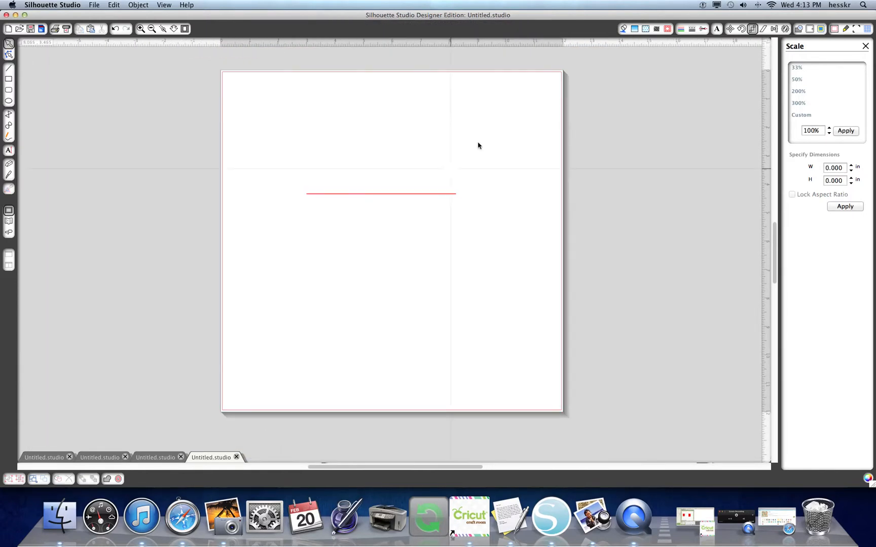
{"action": "left_click", "coordinate": [237, 458]}
{"action": "left_click", "coordinate": [403, 66]}
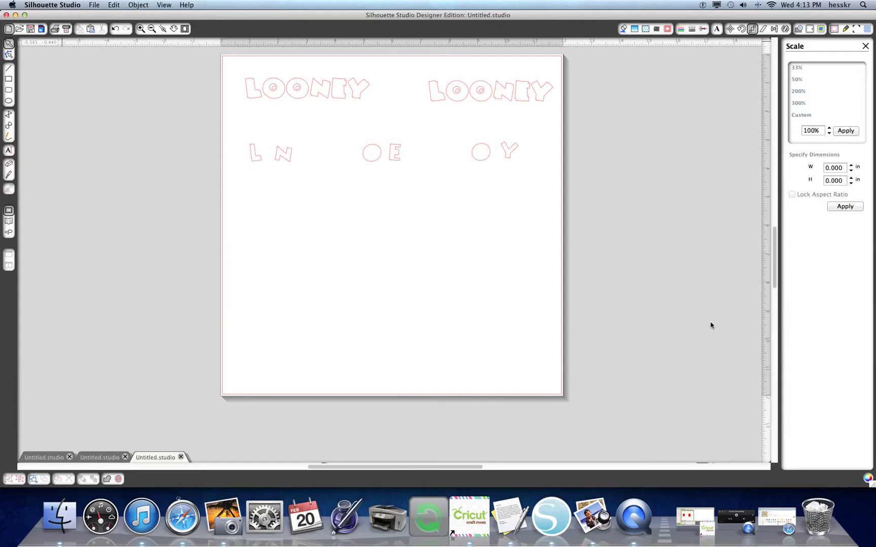
Step: Create a new document with the Letter page size and turn on its registration marks
{"action": "key", "text": "super+n"}
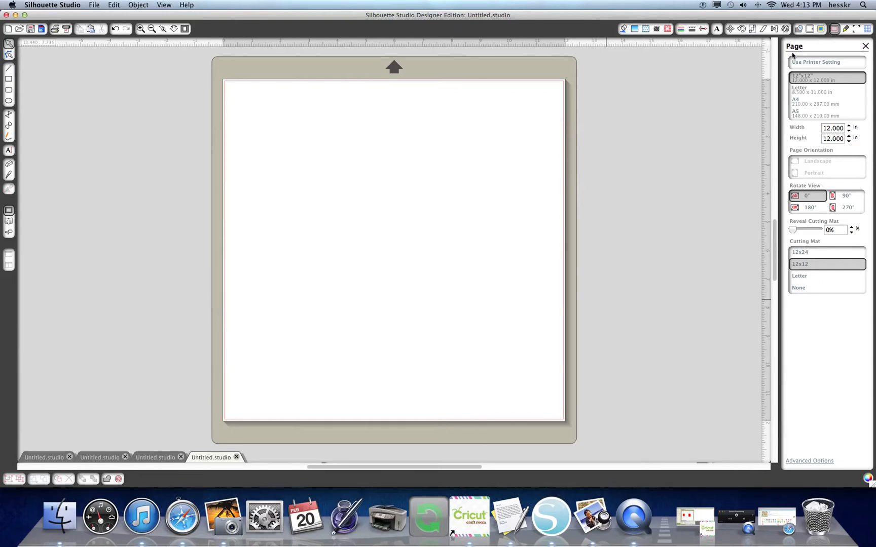
{"action": "left_click", "coordinate": [806, 90]}
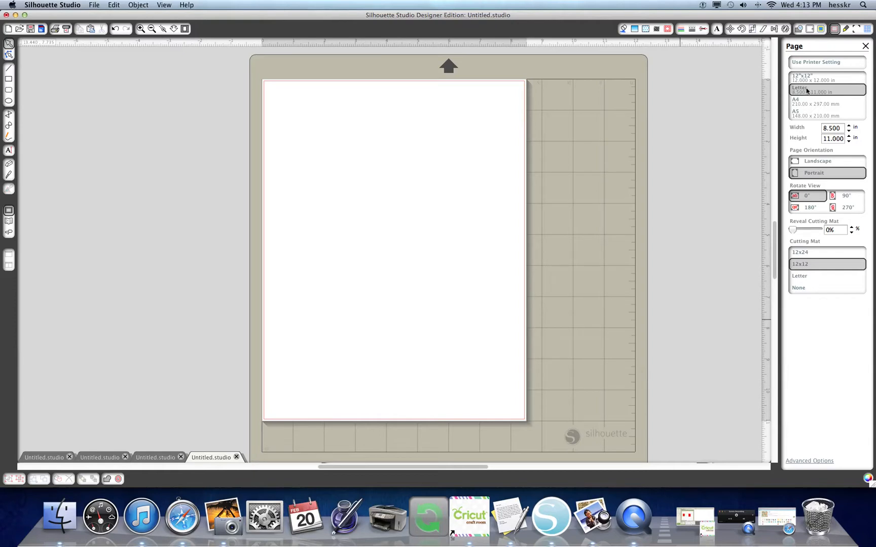
{"action": "left_click", "coordinate": [856, 30]}
{"action": "left_click", "coordinate": [794, 63]}
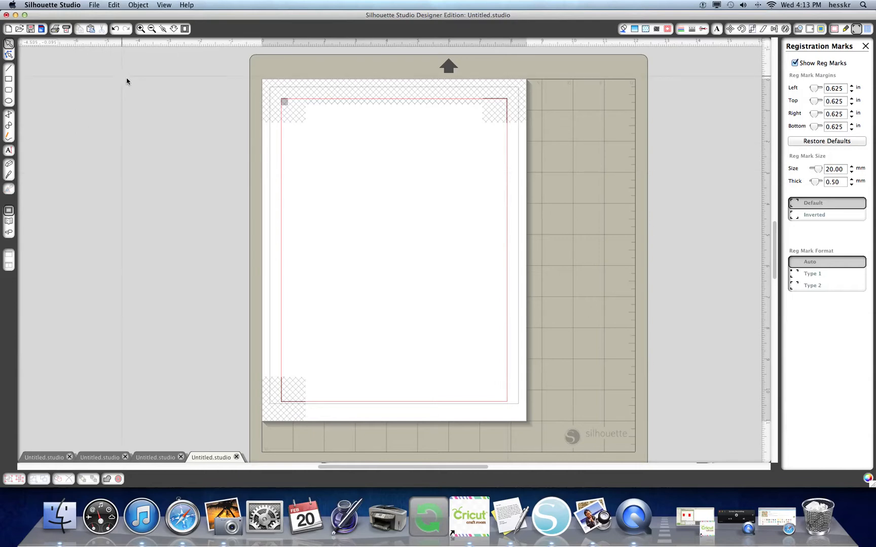
Step: Draw a wide rectangle in the upper half of the page, inside the registration mark border
{"action": "left_click", "coordinate": [9, 79]}
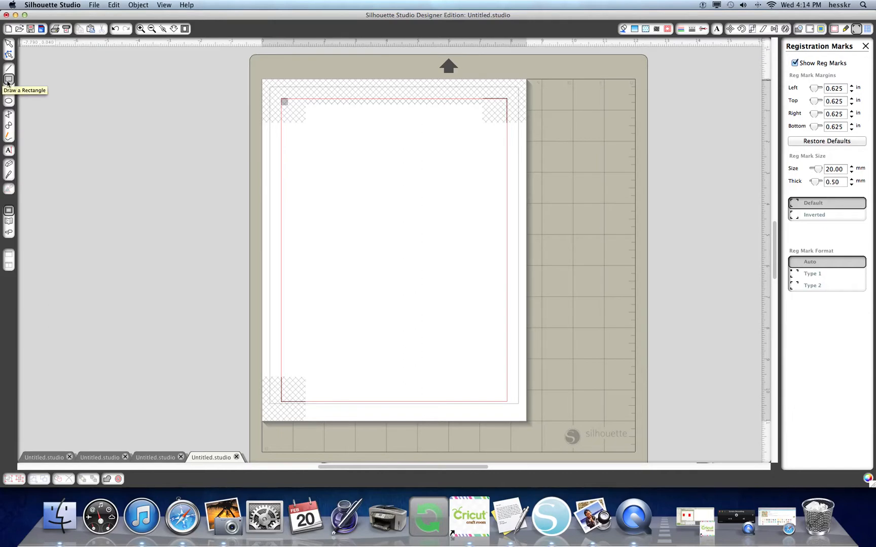
{"action": "mouse_move", "coordinate": [297, 148]}
{"action": "left_mouse_down"}
{"action": "mouse_move", "coordinate": [451, 153]}
{"action": "mouse_move", "coordinate": [497, 252]}
{"action": "left_mouse_up"}
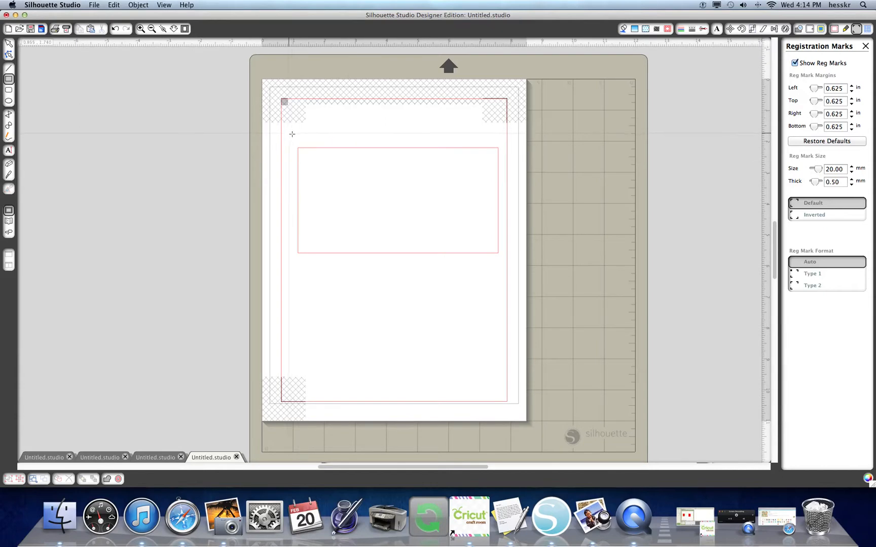
{"action": "left_click_drag", "start_coordinate": [287, 135], "coordinate": [447, 133]}
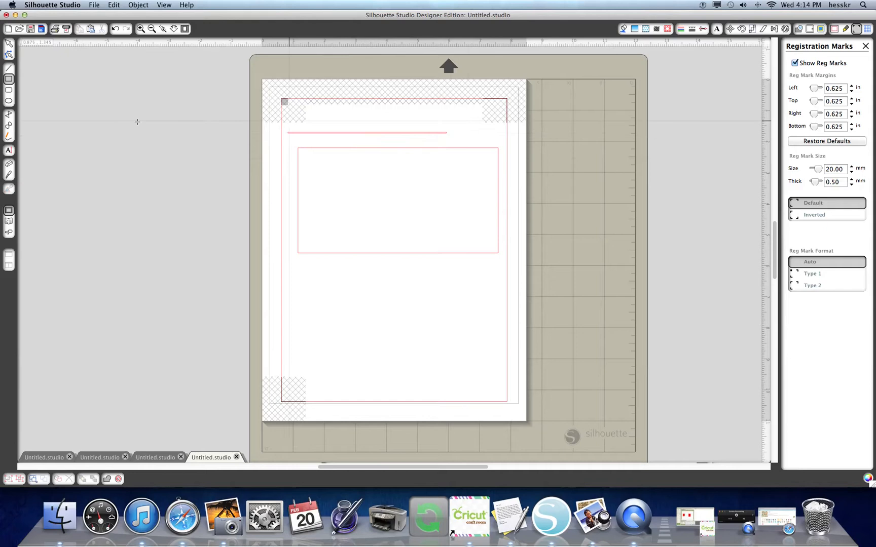
{"action": "left_click", "coordinate": [115, 29]}
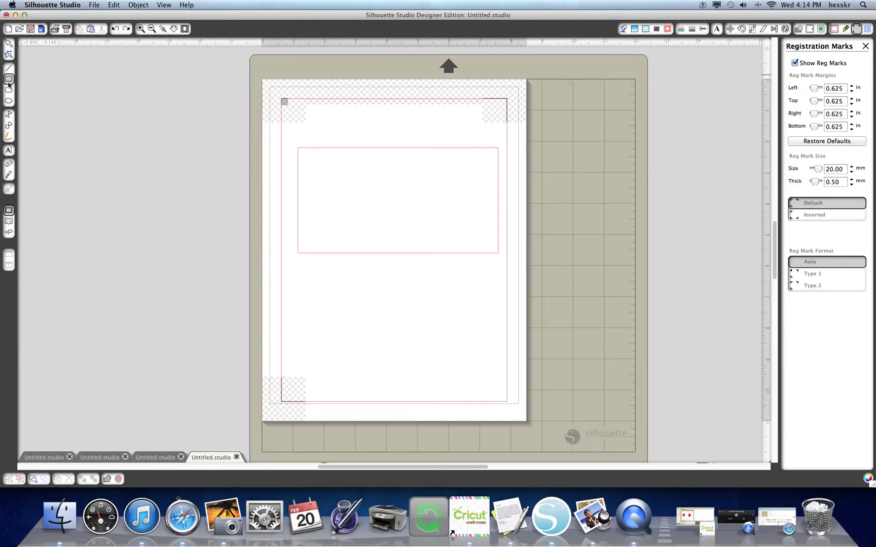
{"action": "left_click_drag", "start_coordinate": [337, 123], "coordinate": [438, 136]}
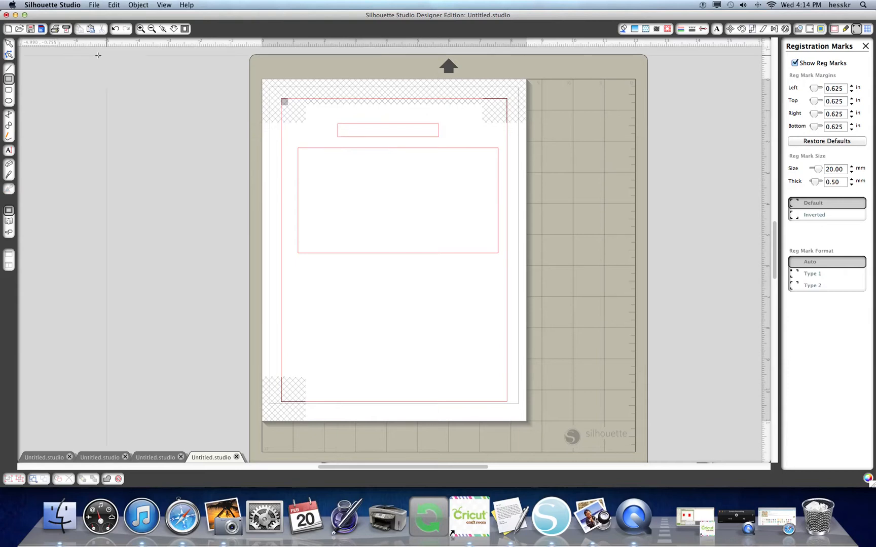
{"action": "left_click", "coordinate": [115, 29]}
Step: Scale the drawn rectangle to a width of 7.000 in and a height of 5.00 in
{"action": "left_click", "coordinate": [9, 44]}
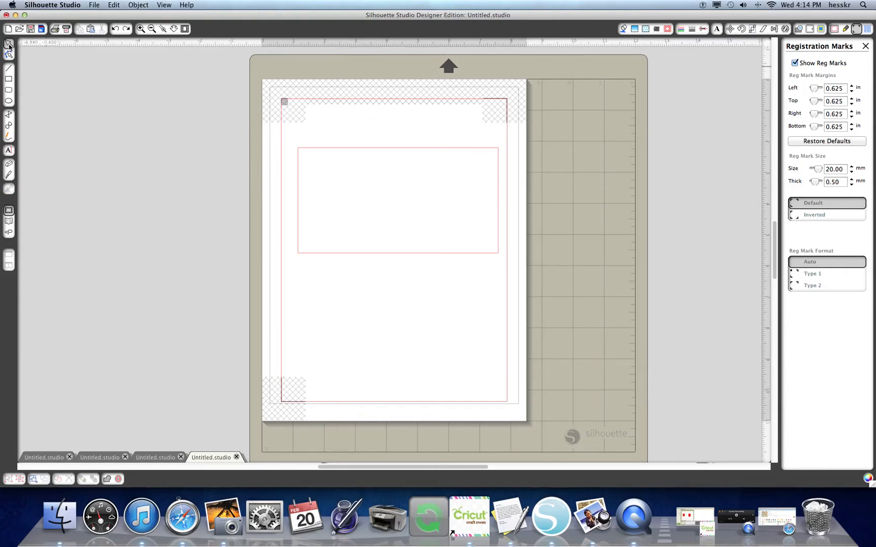
{"action": "left_click_drag", "start_coordinate": [285, 127], "coordinate": [520, 301]}
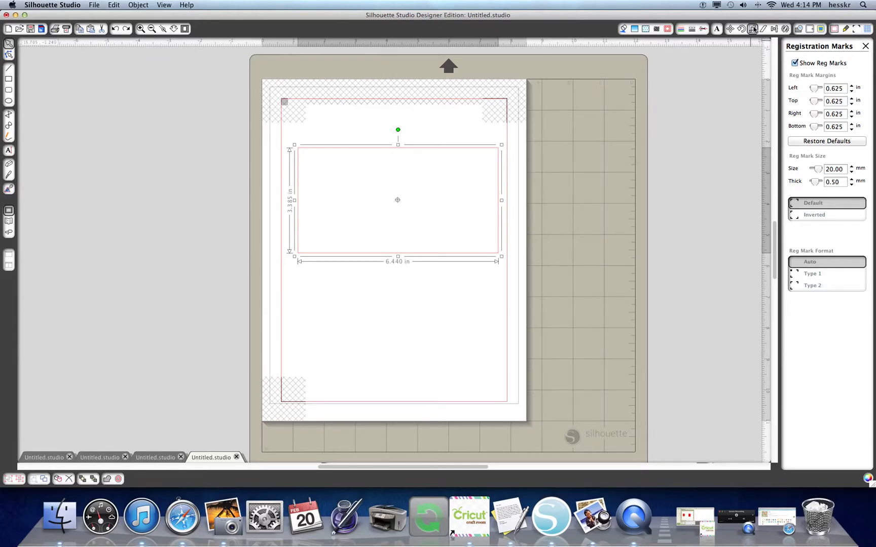
{"action": "left_click", "coordinate": [753, 29]}
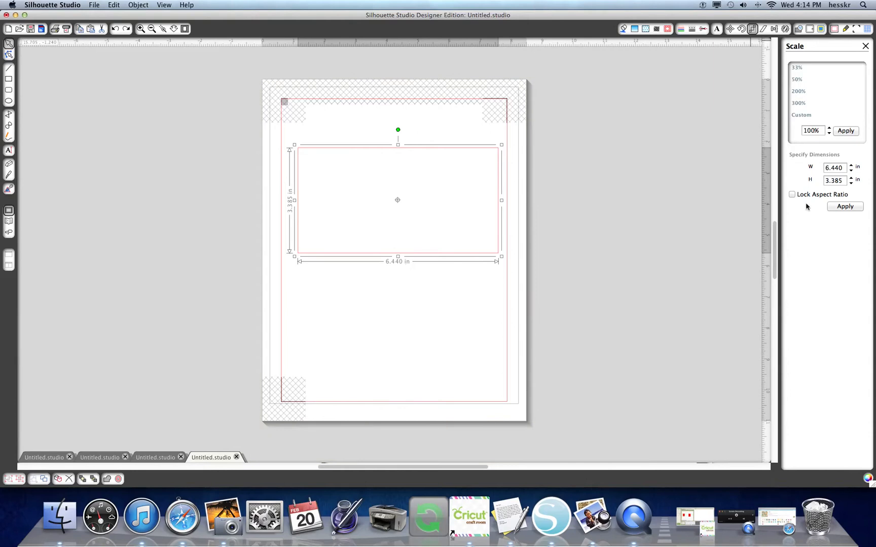
{"action": "double_click", "coordinate": [842, 168]}
{"action": "type", "text": "7.000"}
{"action": "key", "text": "Tab"}
{"action": "type", "text": "5.00"}
{"action": "left_click", "coordinate": [844, 207]}
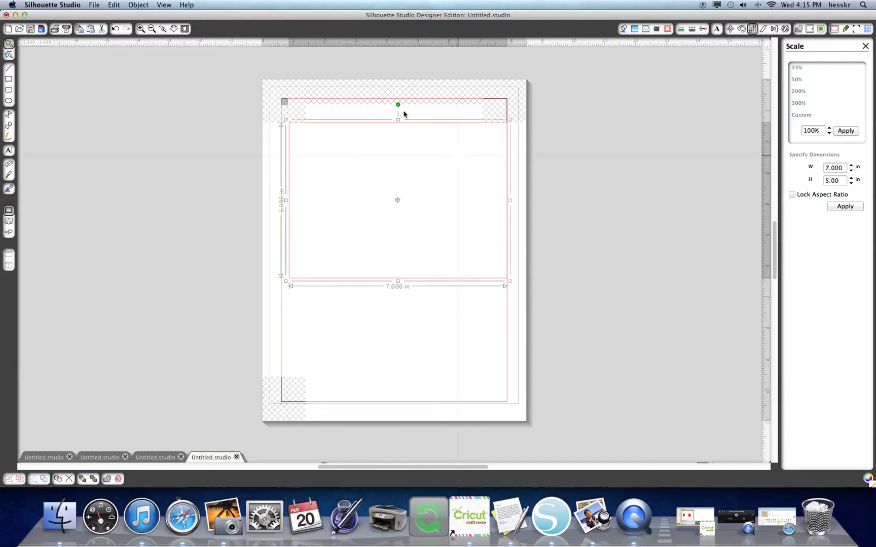
Step: Fill the rectangle with the retro television pattern from My Patterns
{"action": "left_click", "coordinate": [646, 29]}
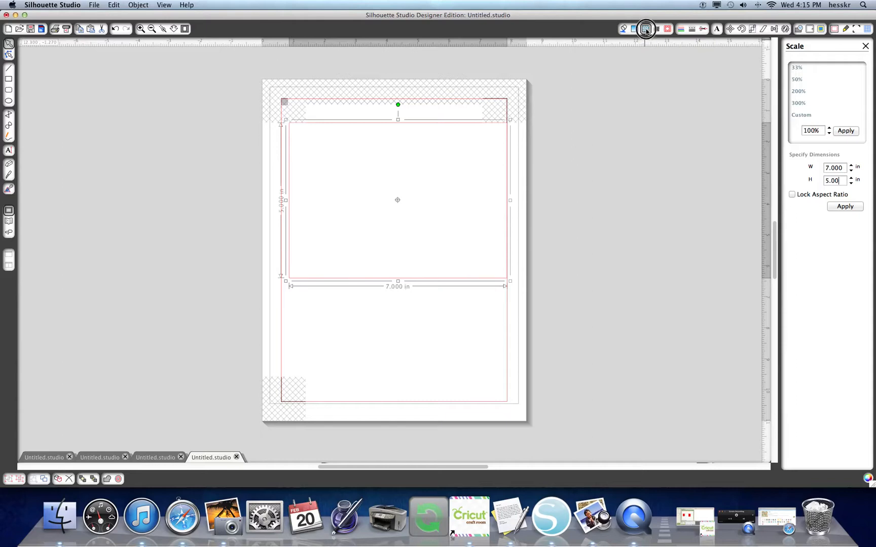
{"action": "left_click_drag", "start_coordinate": [864, 99], "coordinate": [870, 390]}
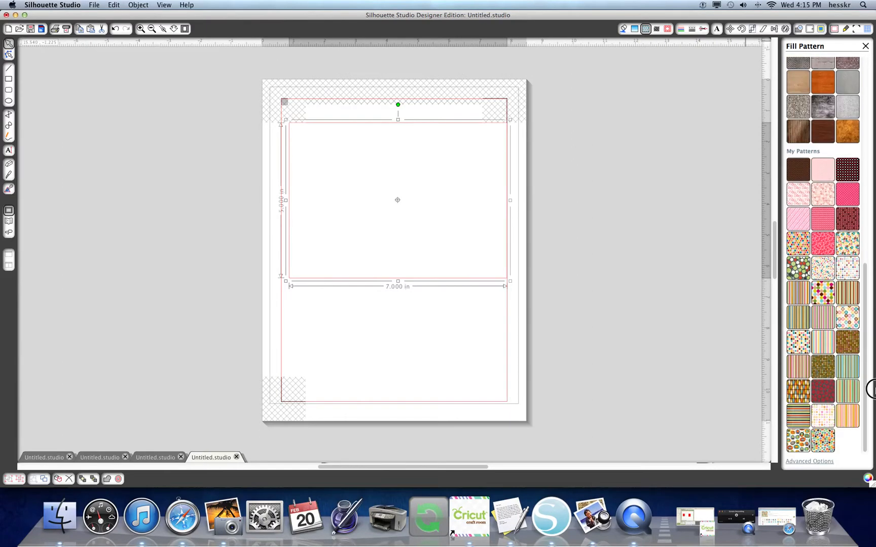
{"action": "left_click", "coordinate": [798, 440]}
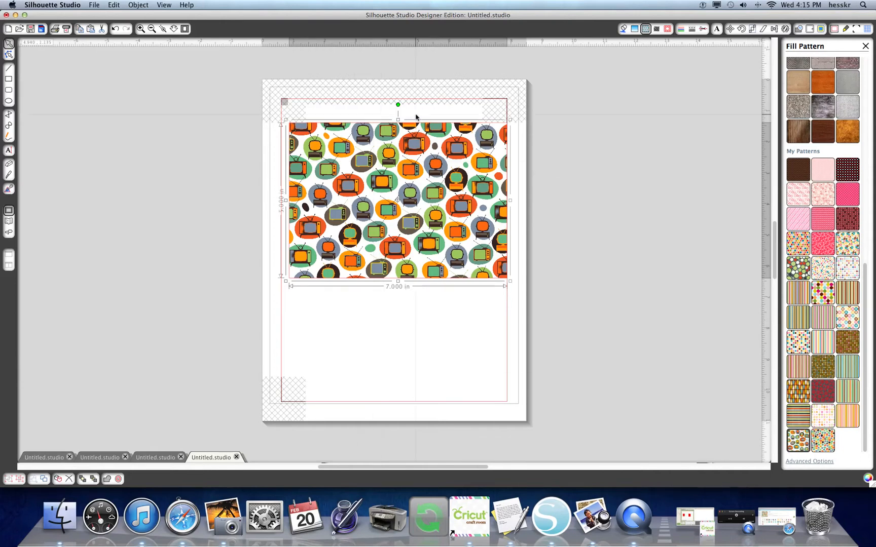
{"action": "left_click", "coordinate": [617, 161]}
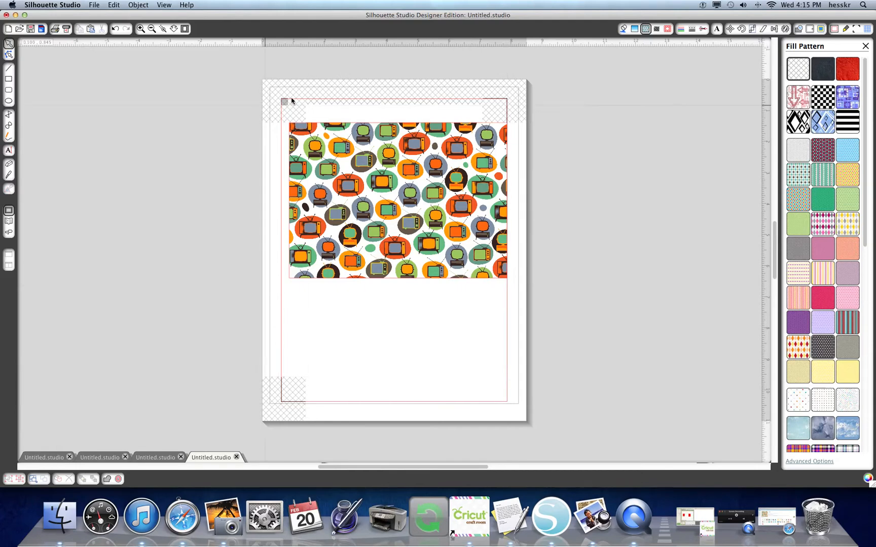
Step: Move the television-patterned rectangle slightly so it lies fully inside the registration mark border, and deselect it
{"action": "left_click", "coordinate": [400, 183]}
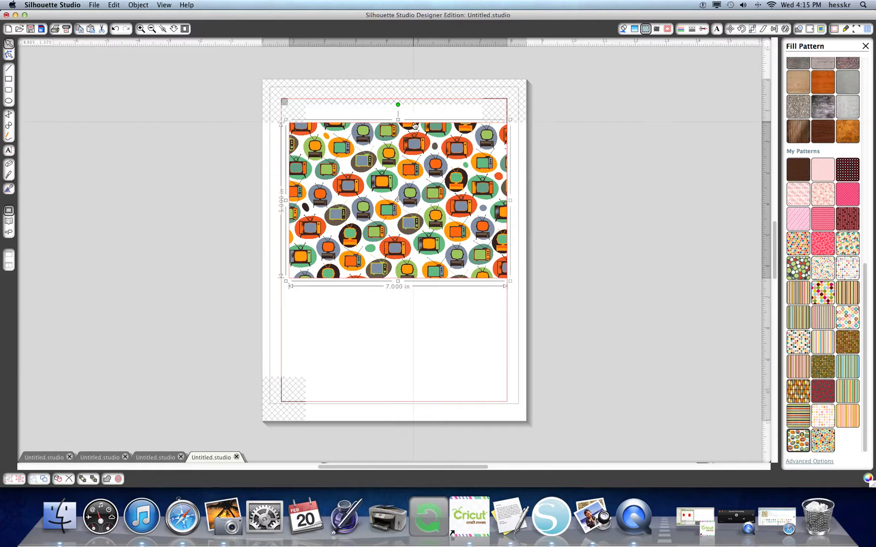
{"action": "left_click_drag", "start_coordinate": [412, 125], "coordinate": [409, 129]}
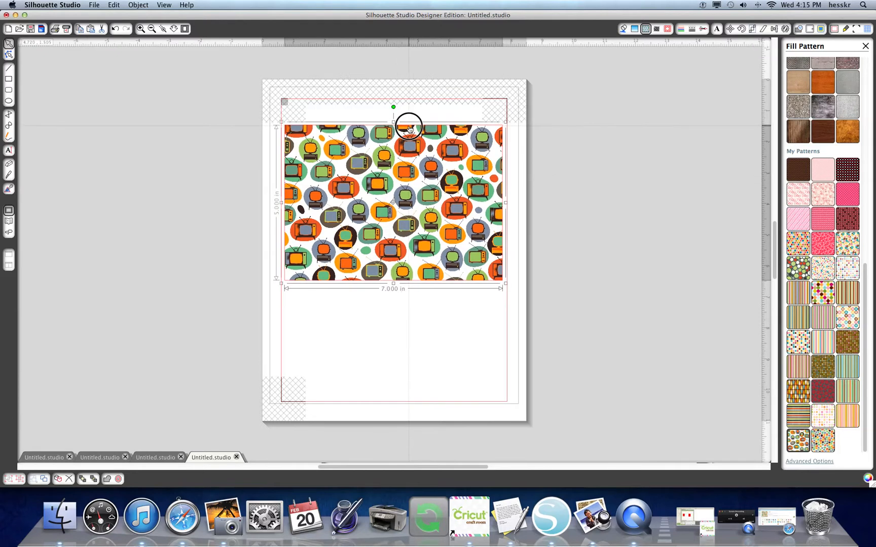
{"action": "left_click", "coordinate": [612, 255]}
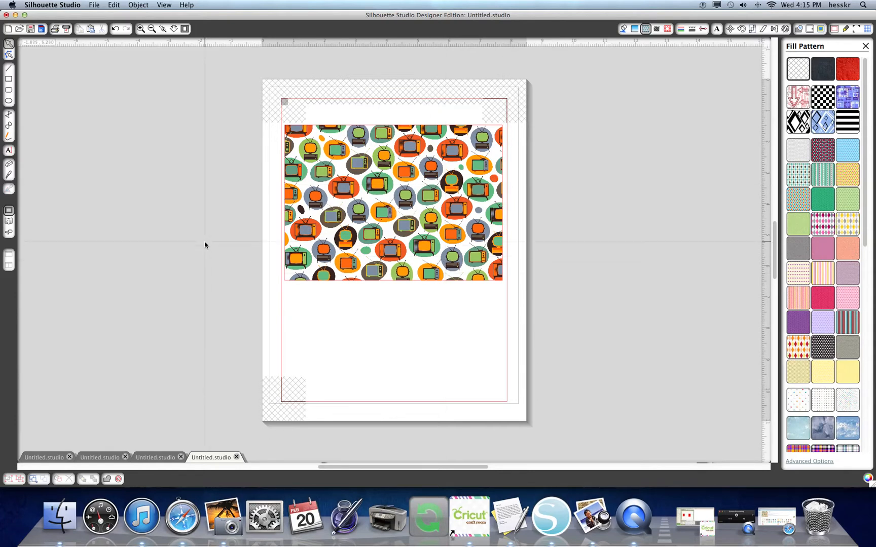
Step: Insert the yosemite sam design from the library's Recent Downloads and place it beside the page's right edge
{"action": "left_click", "coordinate": [9, 221]}
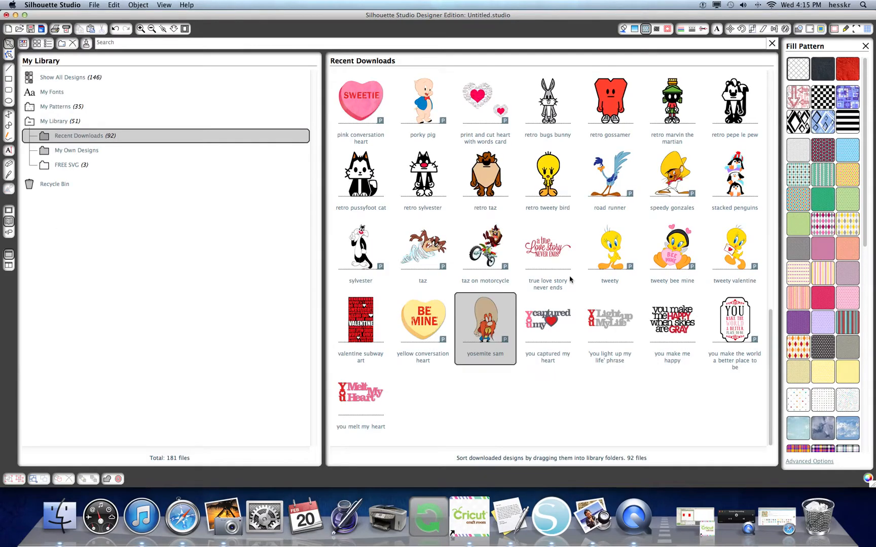
{"action": "double_click", "coordinate": [491, 327]}
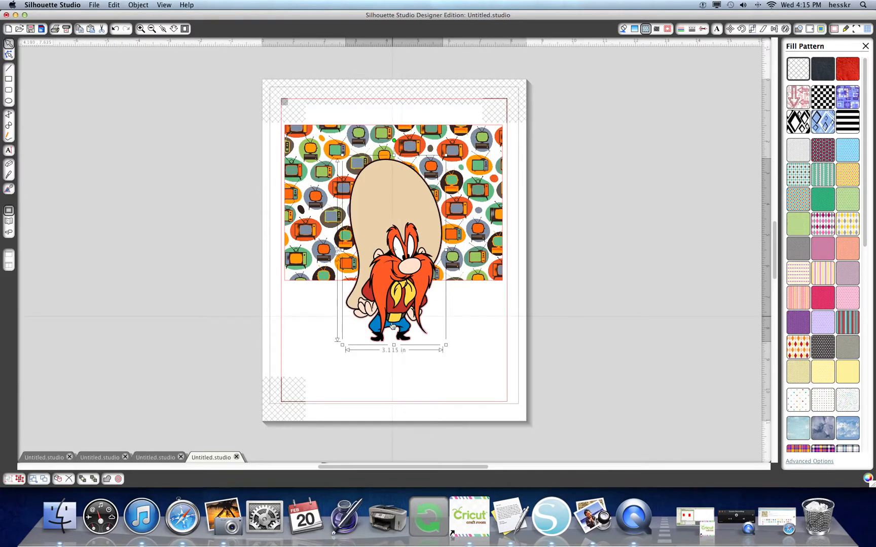
{"action": "left_click_drag", "start_coordinate": [385, 299], "coordinate": [446, 365]}
{"action": "left_click_drag", "start_coordinate": [342, 347], "coordinate": [590, 287]}
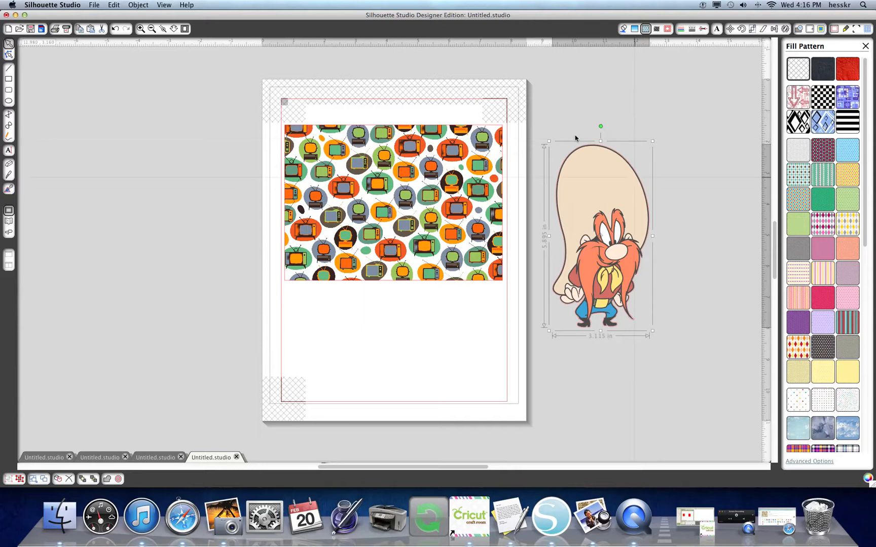
Step: Scale the Yosemite Sam design to a height of 2 in with the aspect ratio locked
{"action": "left_click", "coordinate": [753, 29]}
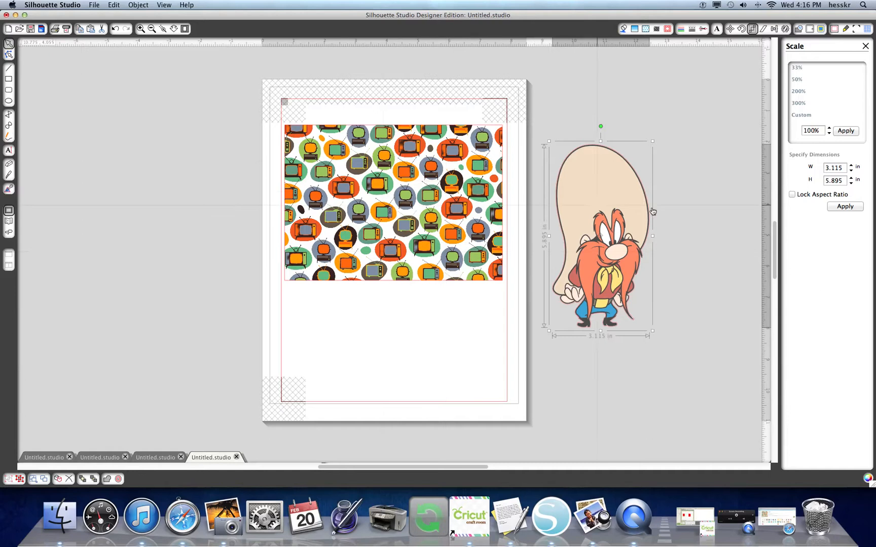
{"action": "left_click", "coordinate": [792, 195]}
{"action": "double_click", "coordinate": [831, 179]}
{"action": "type", "text": "2"}
{"action": "key", "text": "Return"}
{"action": "left_click", "coordinate": [845, 207]}
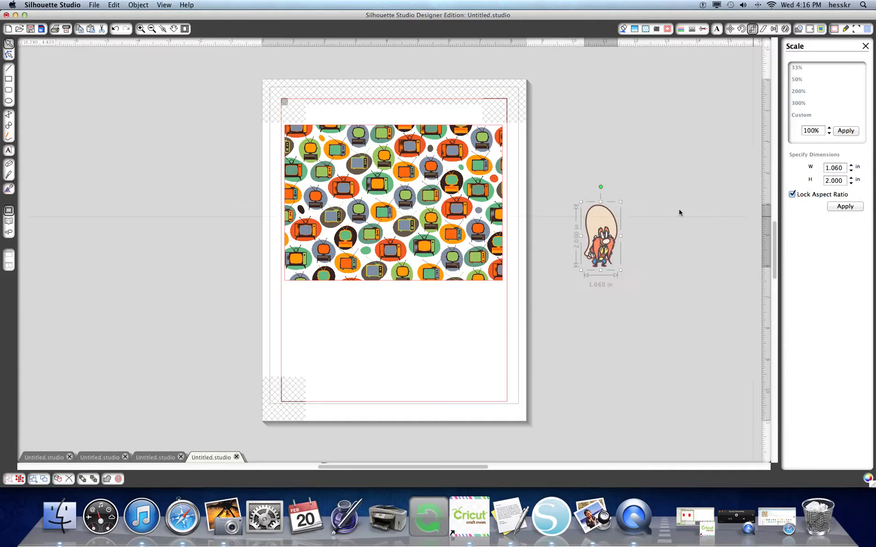
Step: Move Yosemite Sam onto the page, into the lower right area beneath the patterned rectangle, and deselect it
{"action": "left_click", "coordinate": [603, 224]}
{"action": "left_click_drag", "start_coordinate": [604, 226], "coordinate": [475, 334]}
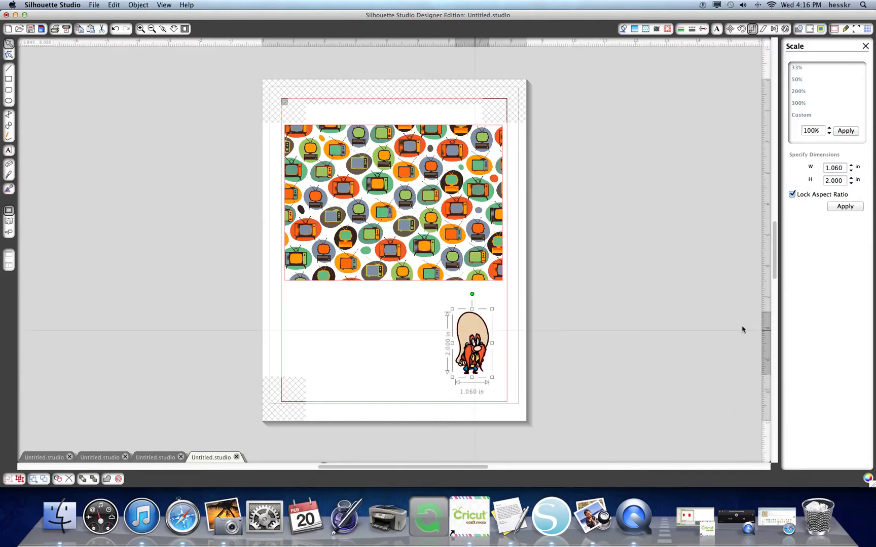
{"action": "left_click", "coordinate": [91, 274]}
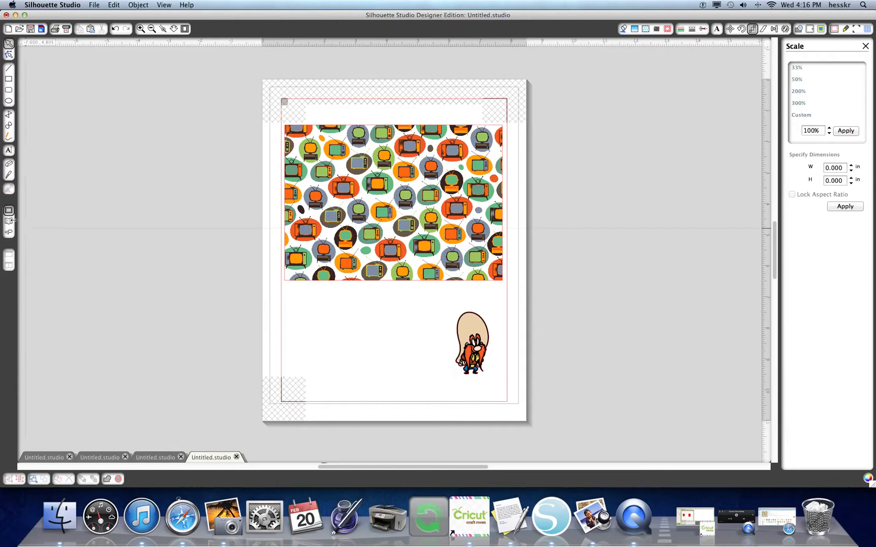
Step: Insert the taz design from the library's Recent Downloads into the document
{"action": "left_click", "coordinate": [8, 221]}
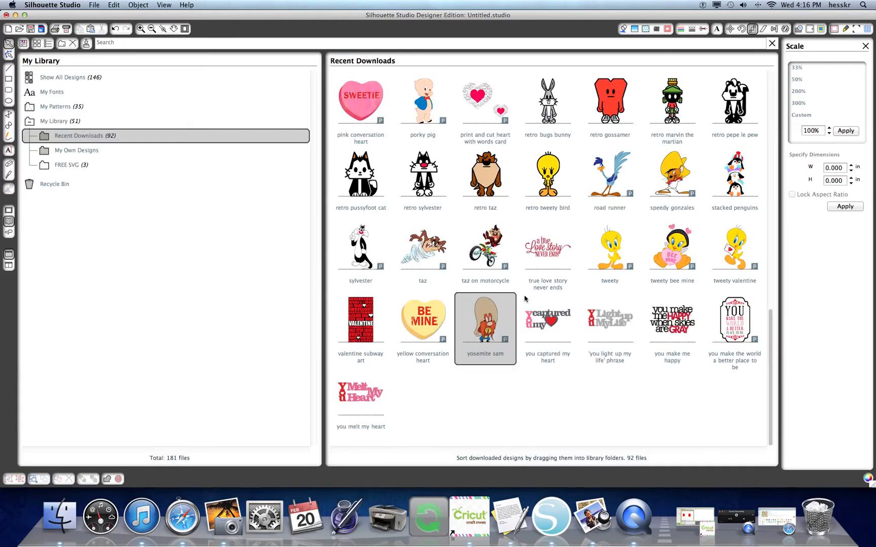
{"action": "scroll", "coordinate": [431, 287], "scroll_direction": "up", "scroll_amount": 2}
{"action": "left_click", "coordinate": [422, 276]}
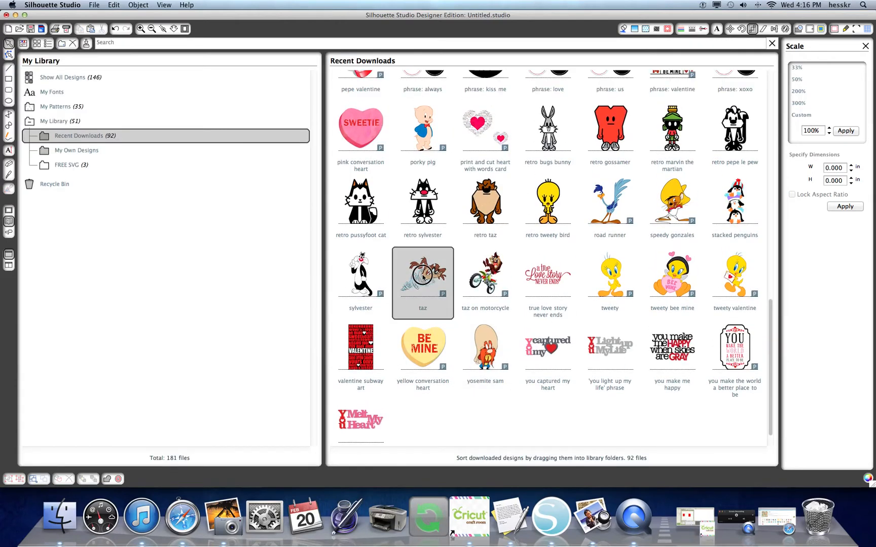
{"action": "double_click", "coordinate": [423, 276]}
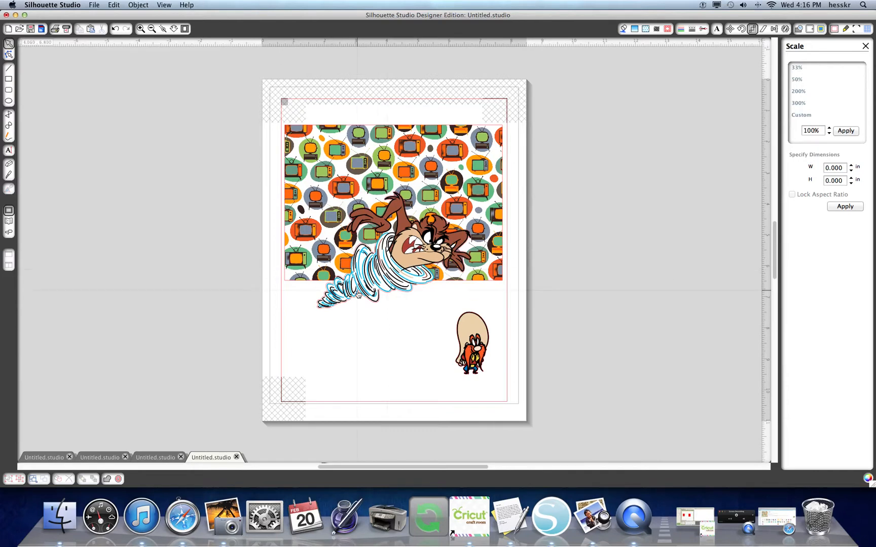
Step: Scale the Taz design to a height of 2 in with the aspect ratio locked
{"action": "left_click", "coordinate": [369, 280]}
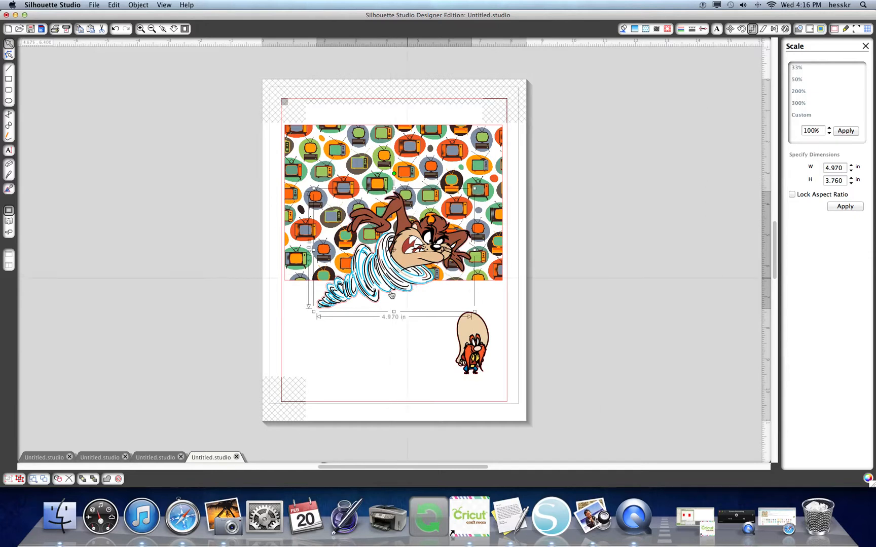
{"action": "left_click", "coordinate": [792, 195]}
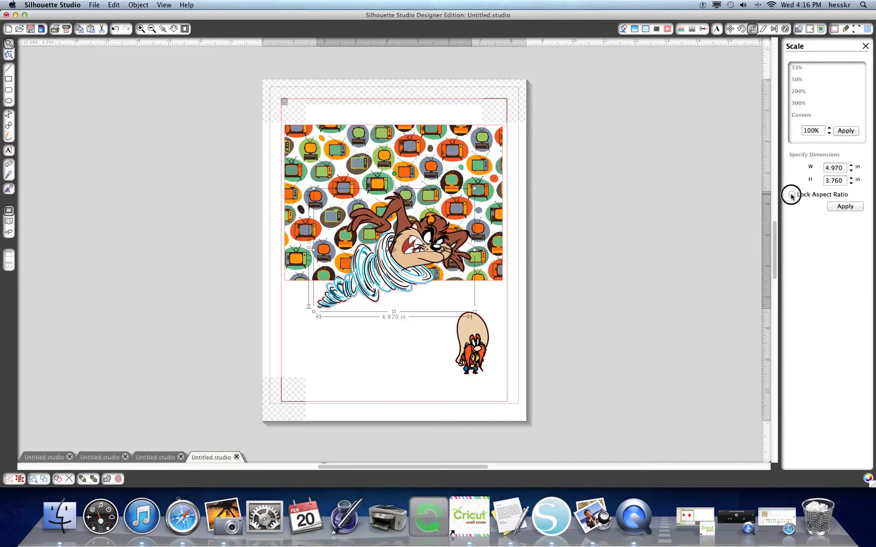
{"action": "double_click", "coordinate": [835, 181]}
{"action": "type", "text": "2"}
{"action": "left_click", "coordinate": [840, 206]}
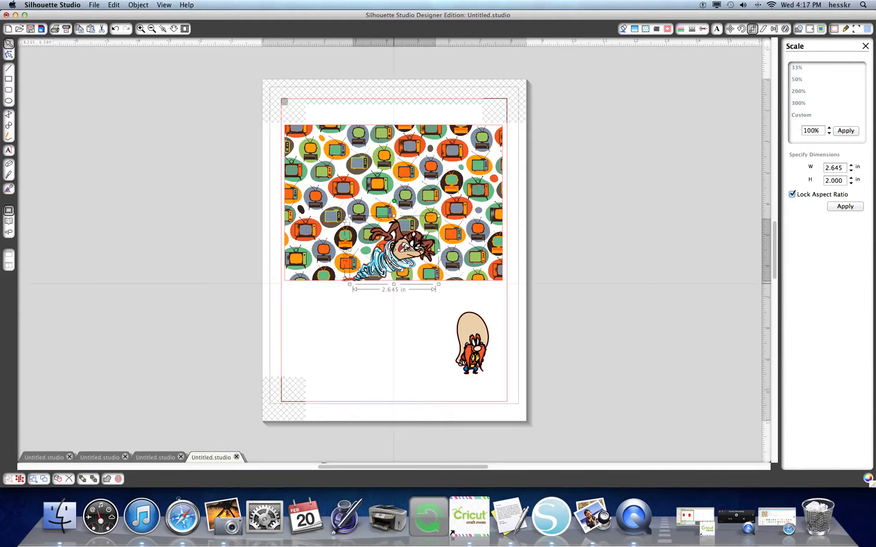
Step: Undo the accidental vertical squash of Taz and move him to the lower left area beneath the patterned rectangle
{"action": "left_click_drag", "start_coordinate": [394, 283], "coordinate": [403, 248]}
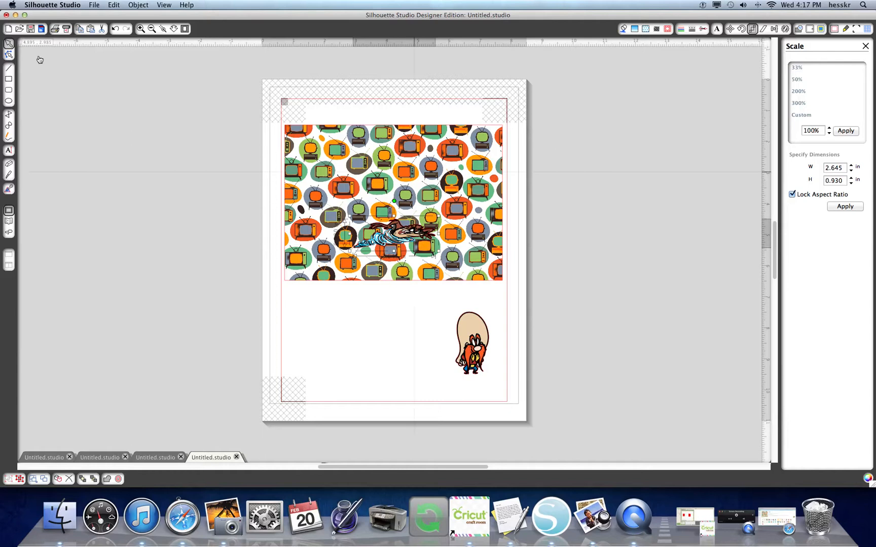
{"action": "left_click", "coordinate": [114, 29]}
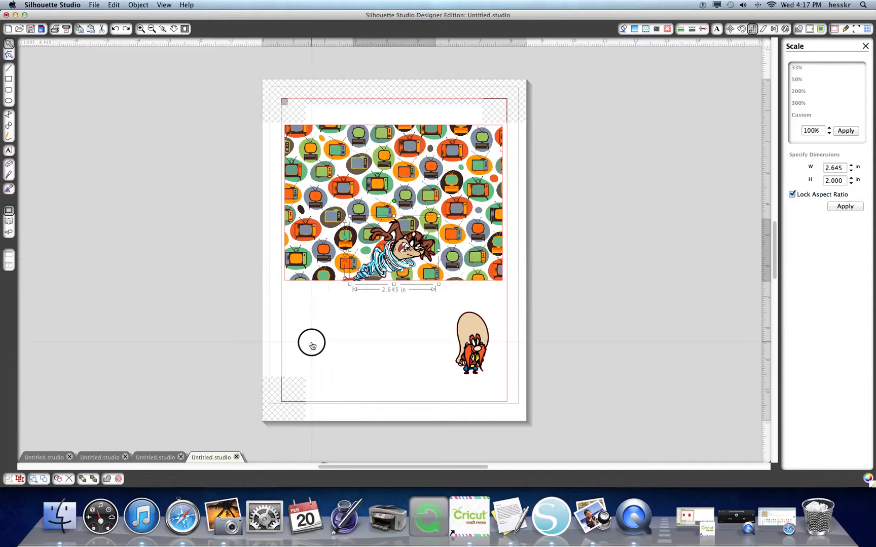
{"action": "left_click_drag", "start_coordinate": [405, 257], "coordinate": [339, 329]}
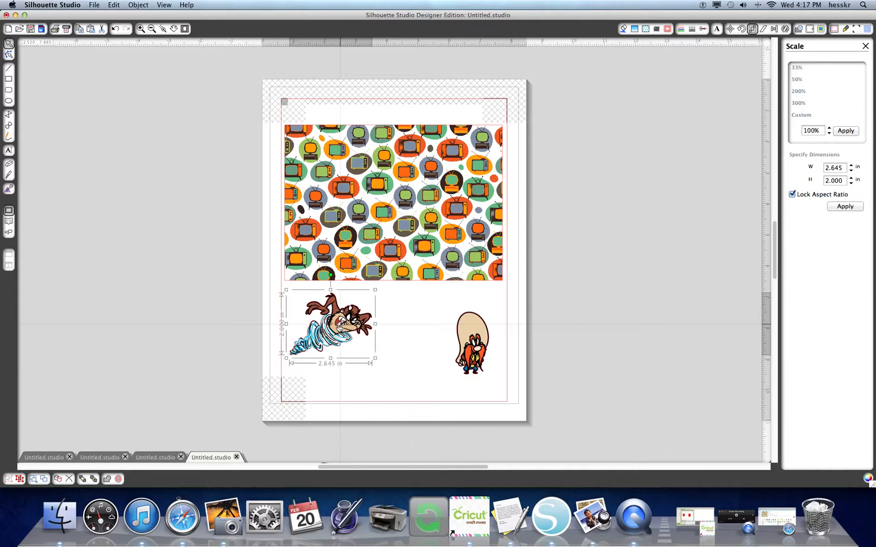
{"action": "left_click", "coordinate": [411, 348]}
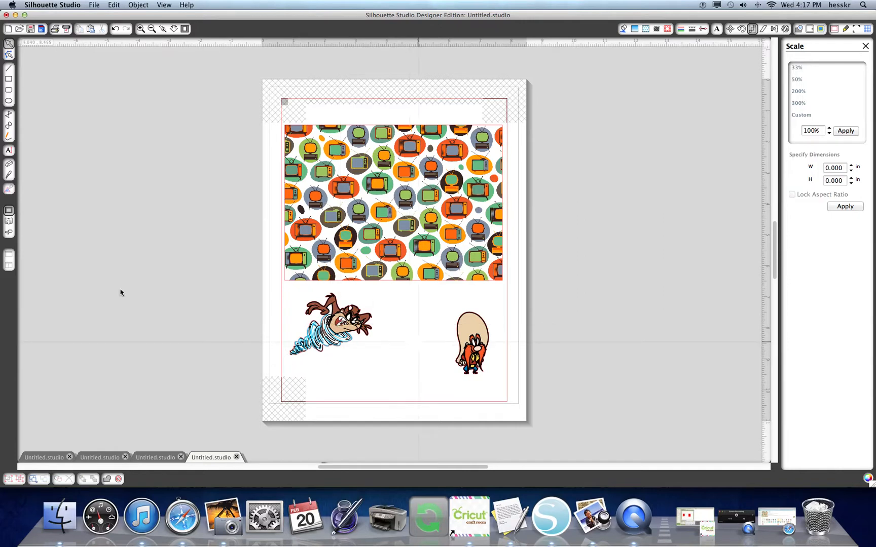
Step: Switch to the first document with all three characters and set its television-patterned rectangle to No Cut
{"action": "left_click", "coordinate": [42, 459]}
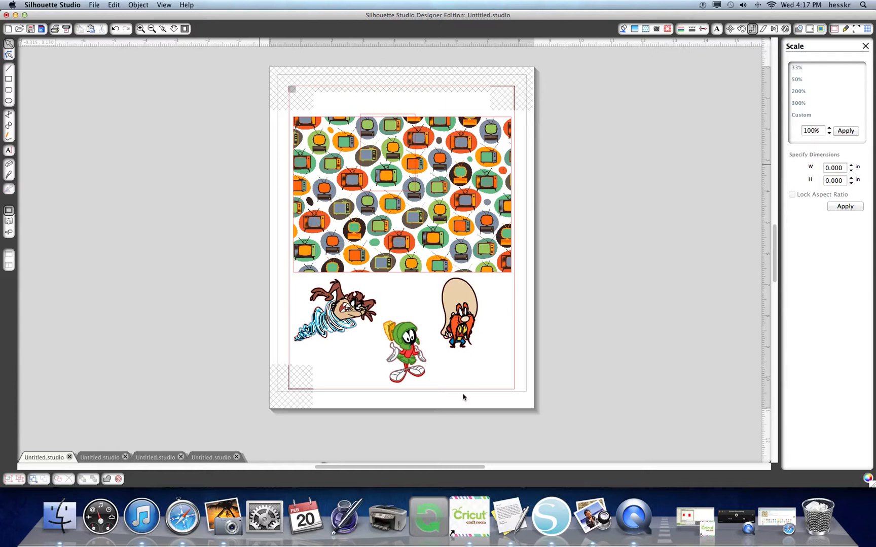
{"action": "left_click", "coordinate": [635, 166]}
{"action": "left_click", "coordinate": [703, 29]}
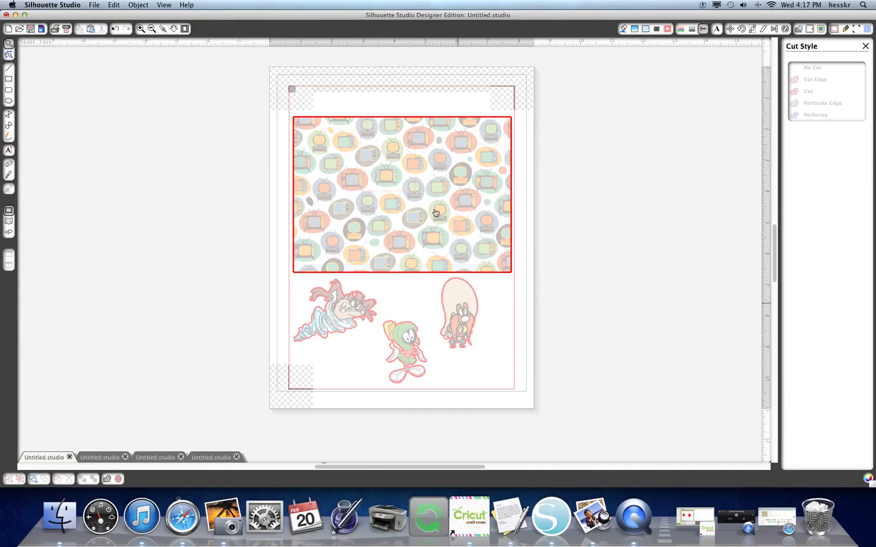
{"action": "left_click", "coordinate": [443, 196]}
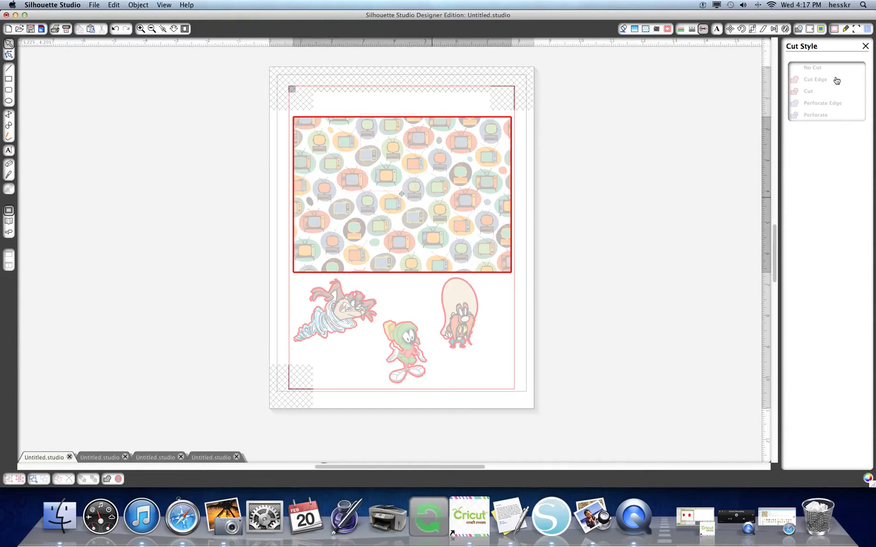
{"action": "left_click", "coordinate": [812, 68]}
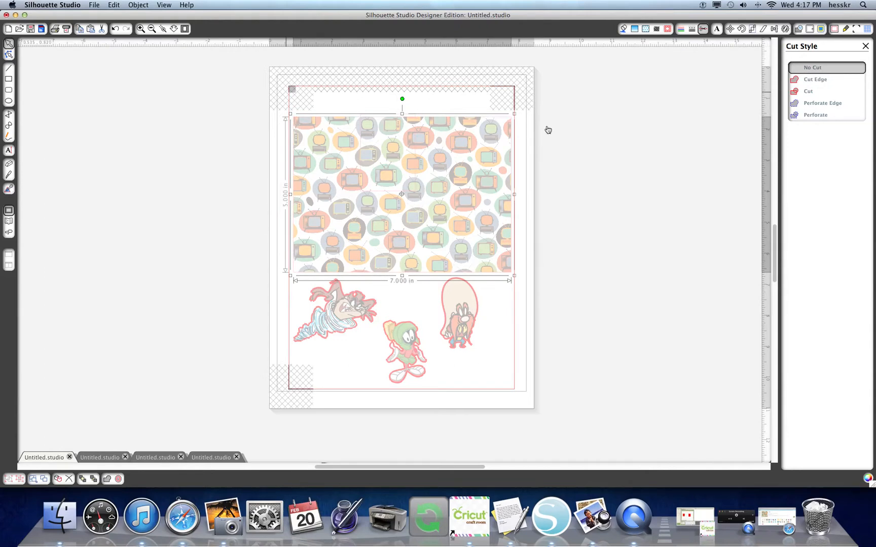
Step: Set the television-patterned rectangle's cut style to Cut Edge and close the cut style settings
{"action": "left_click", "coordinate": [815, 80]}
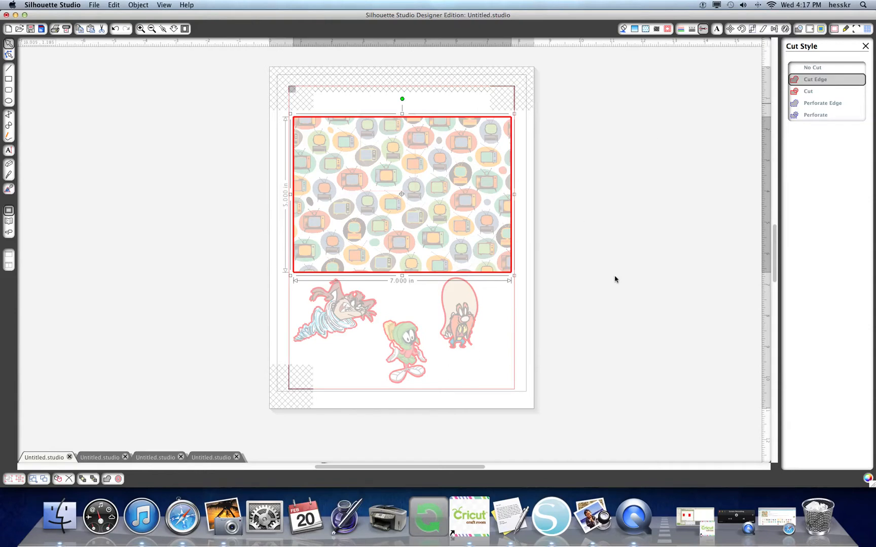
{"action": "left_click", "coordinate": [865, 46]}
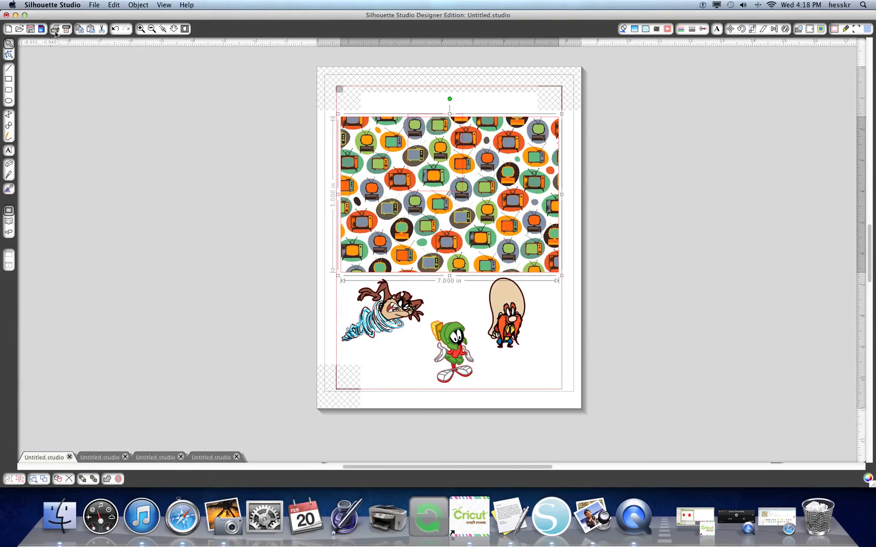
Step: Open and cancel the print dialog, and start sending to the Silhouette, skipping printing and continuing to registration mark detection
{"action": "left_click", "coordinate": [56, 32]}
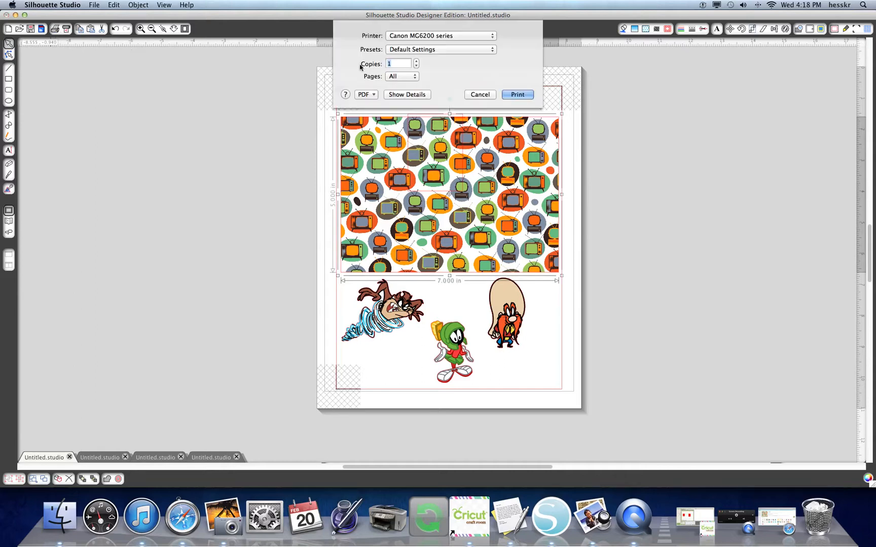
{"action": "left_click", "coordinate": [487, 97]}
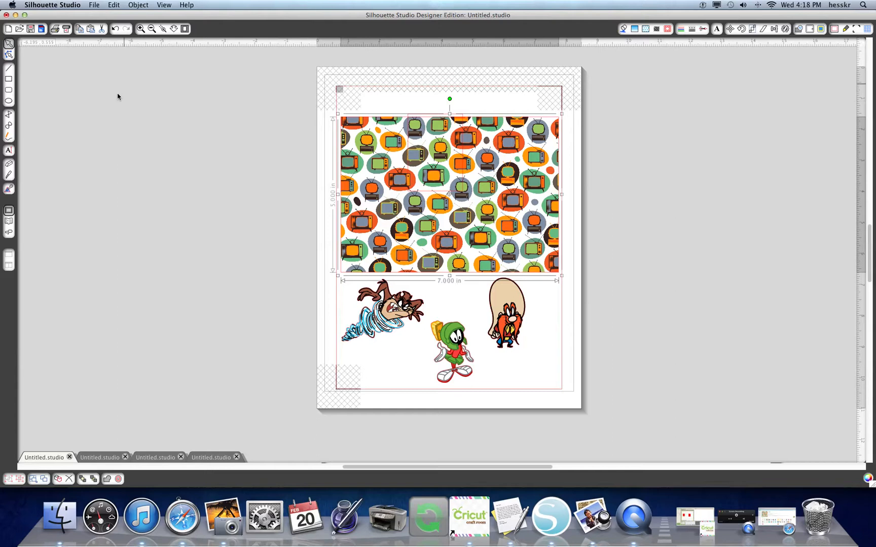
{"action": "left_click", "coordinate": [65, 31]}
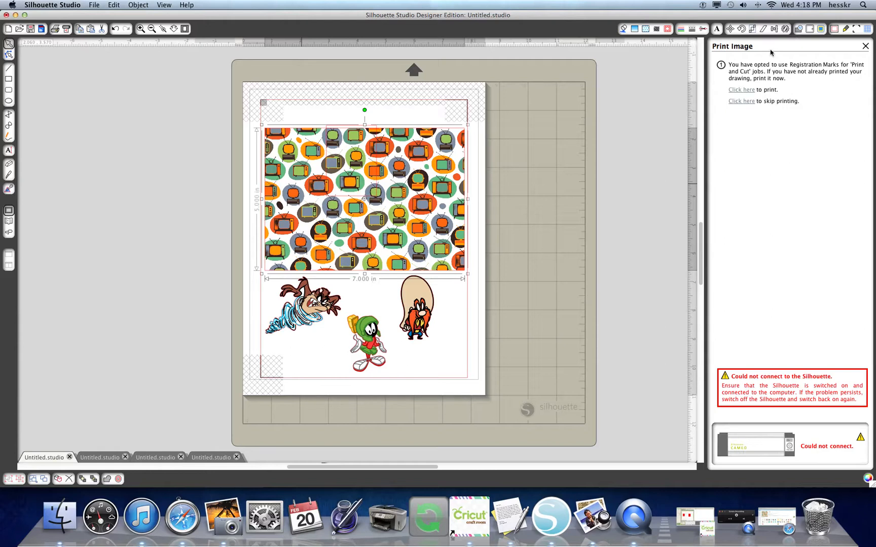
{"action": "left_click", "coordinate": [744, 103]}
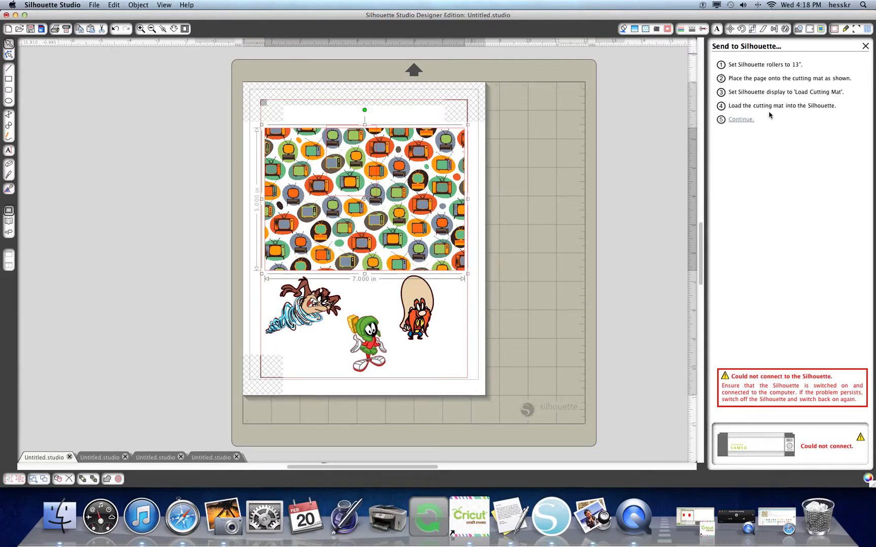
{"action": "left_click", "coordinate": [736, 120]}
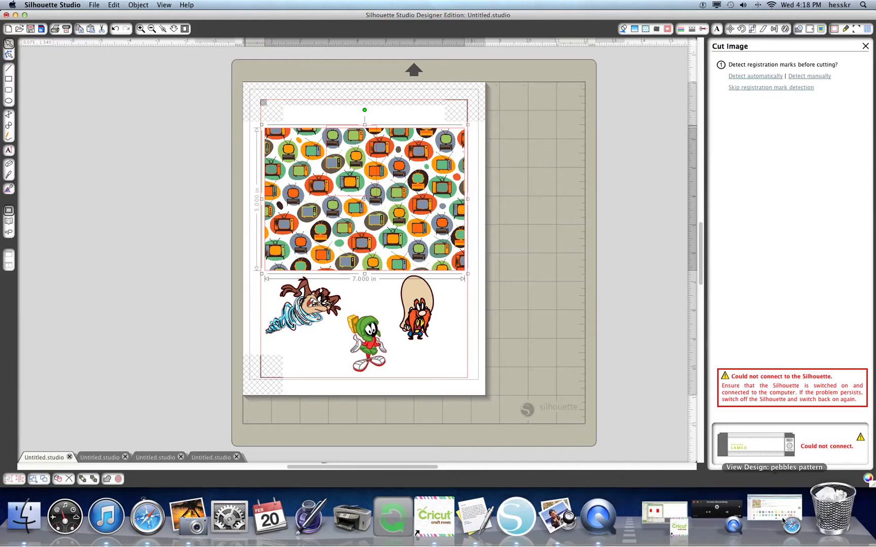
Step: Switch to iPhoto and review the photos of the cut characters, the finished card and the black and coloured mat pieces
{"action": "left_click", "coordinate": [223, 530]}
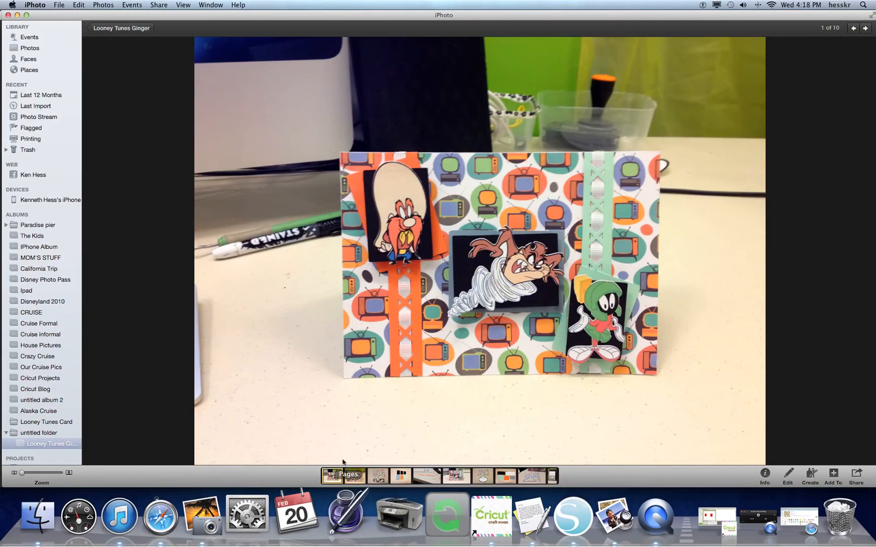
{"action": "mouse_move", "coordinate": [374, 476]}
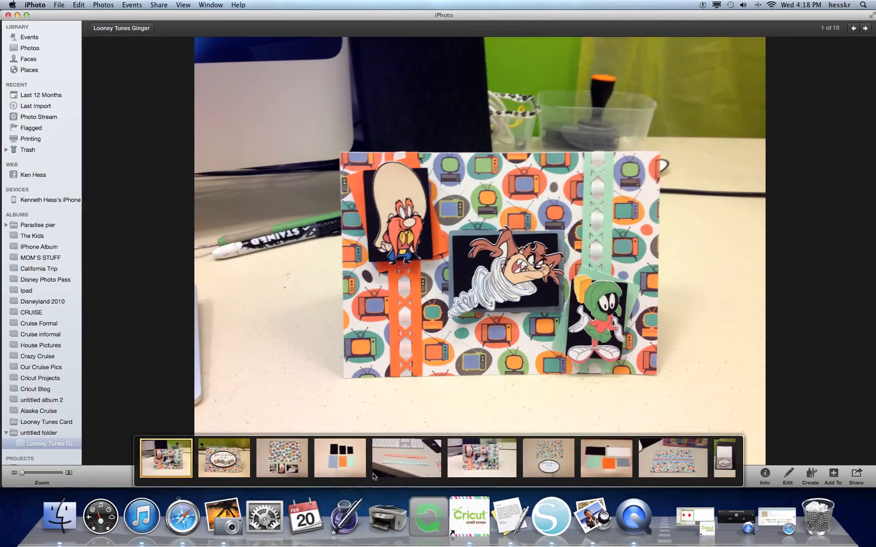
{"action": "left_click", "coordinate": [282, 458]}
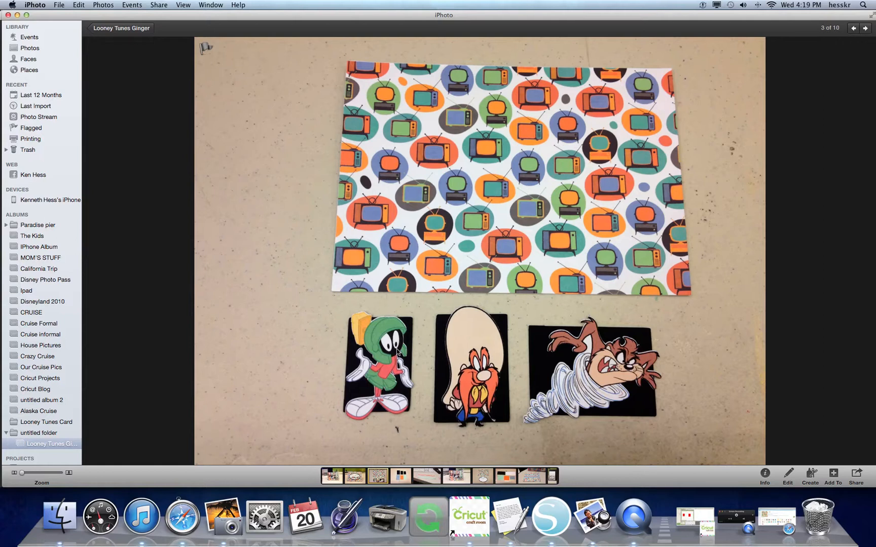
{"action": "key", "text": "super+period"}
{"action": "key", "text": "Right"}
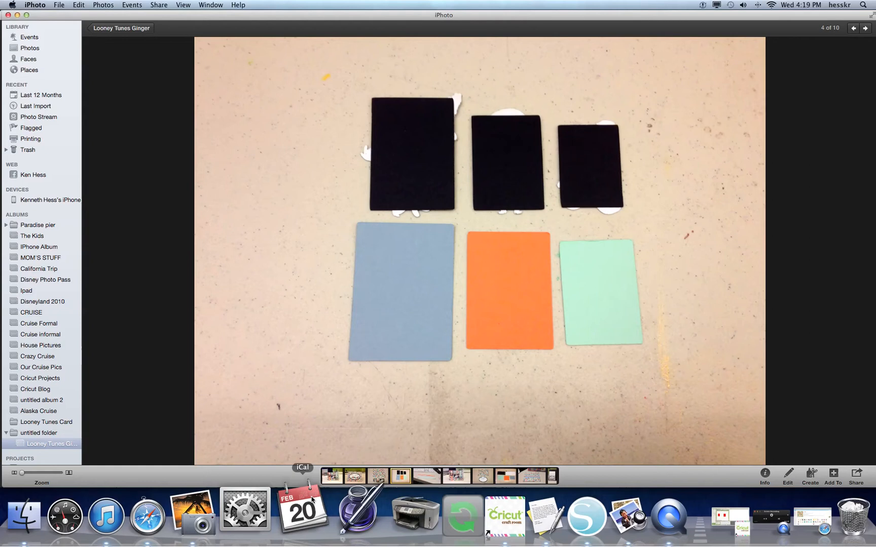
{"action": "mouse_move", "coordinate": [179, 458]}
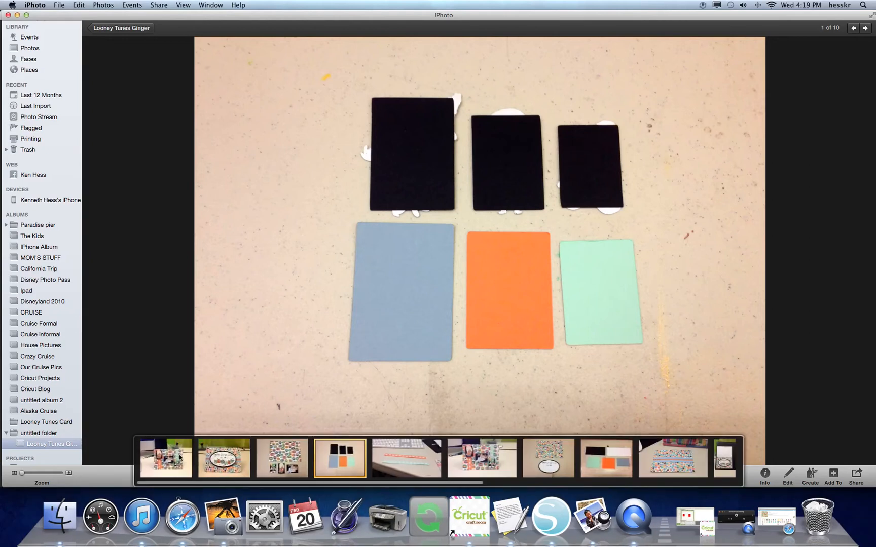
{"action": "left_click", "coordinate": [180, 458]}
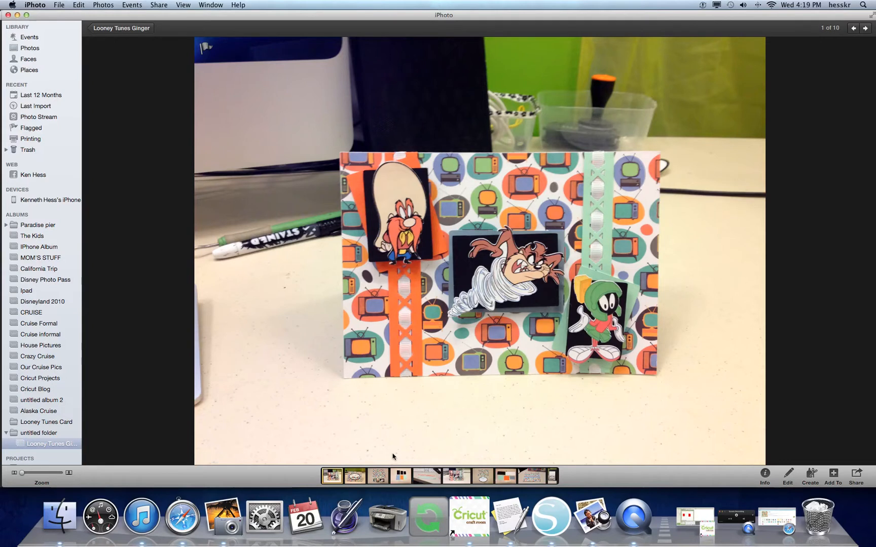
{"action": "mouse_move", "coordinate": [355, 461]}
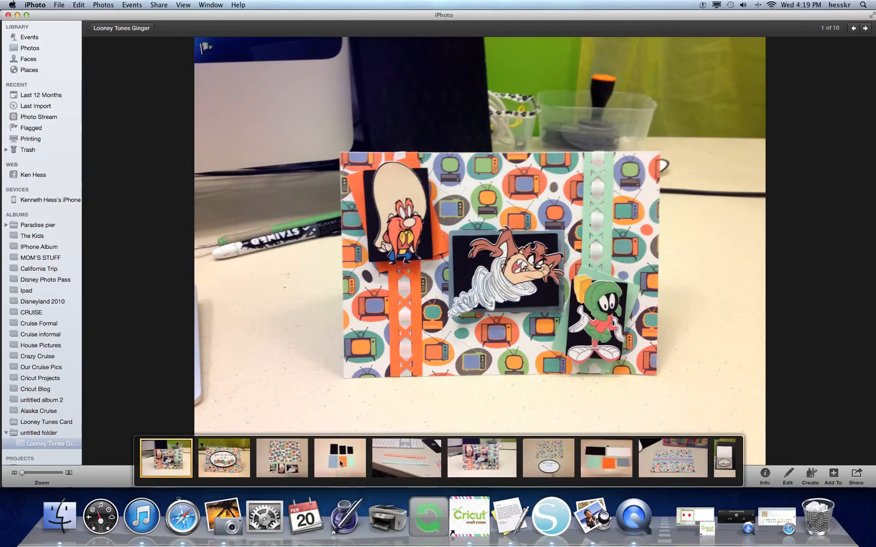
{"action": "left_click", "coordinate": [355, 461]}
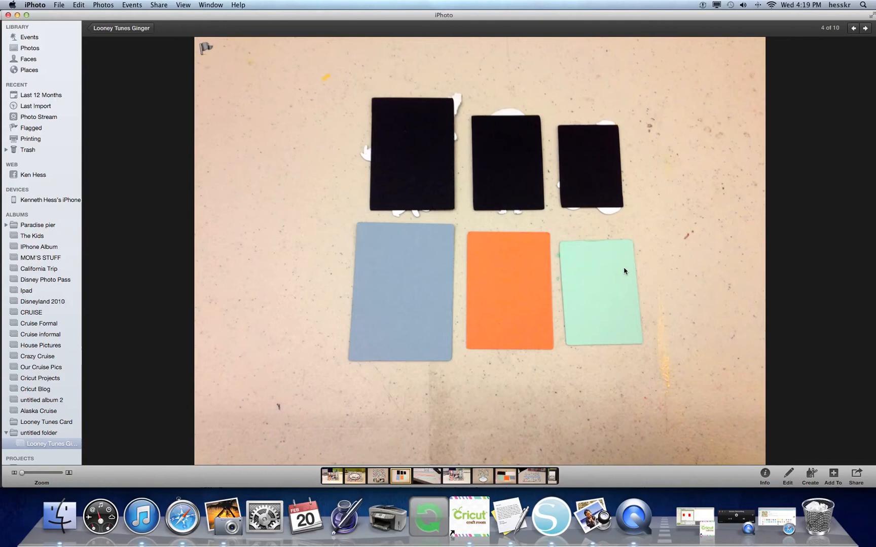
Step: Switch to Cricut Craft Room and select the smaller red rectangle on the cutting mat
{"action": "left_click", "coordinate": [467, 513]}
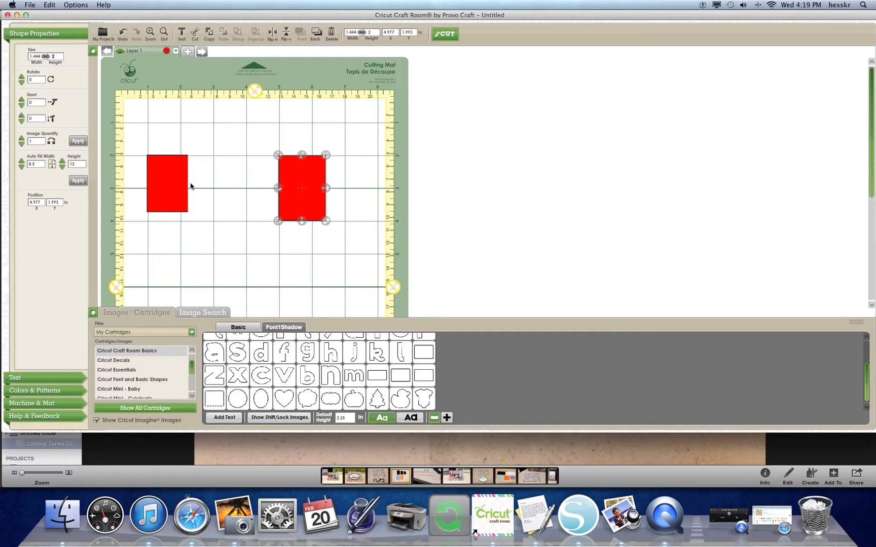
{"action": "left_click", "coordinate": [145, 193]}
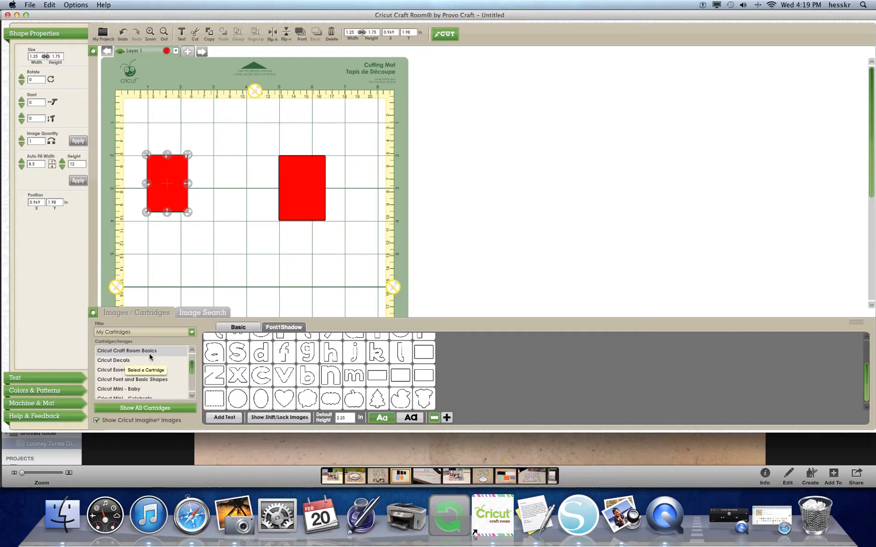
Step: Try adding a rectangle about 3.5 by 2.5 in beneath the existing two, rotate it 90 degrees, and delete it
{"action": "mouse_move", "coordinate": [421, 370]}
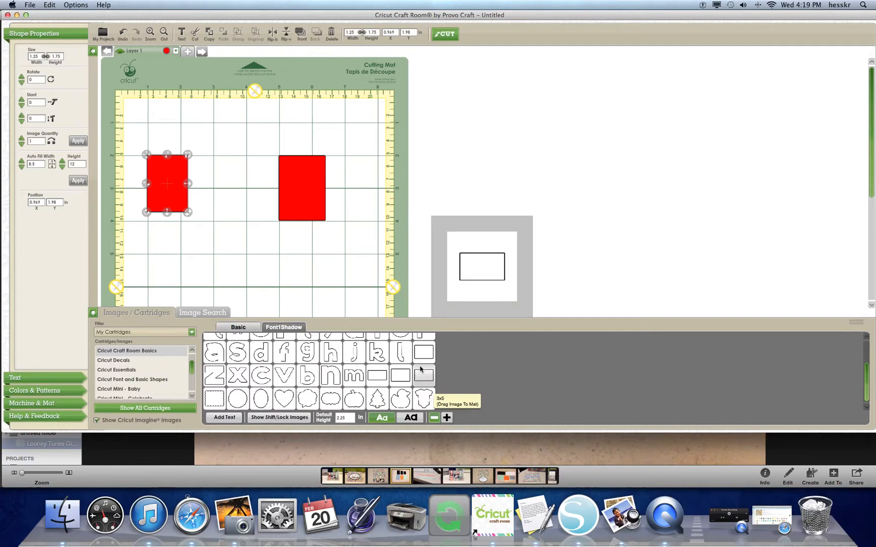
{"action": "left_click_drag", "start_coordinate": [422, 361], "coordinate": [249, 269]}
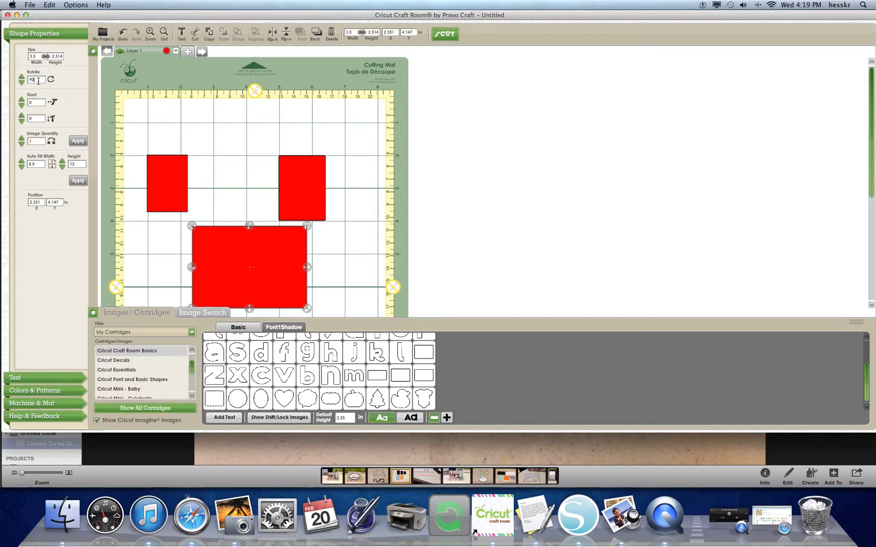
{"action": "key", "text": "Return"}
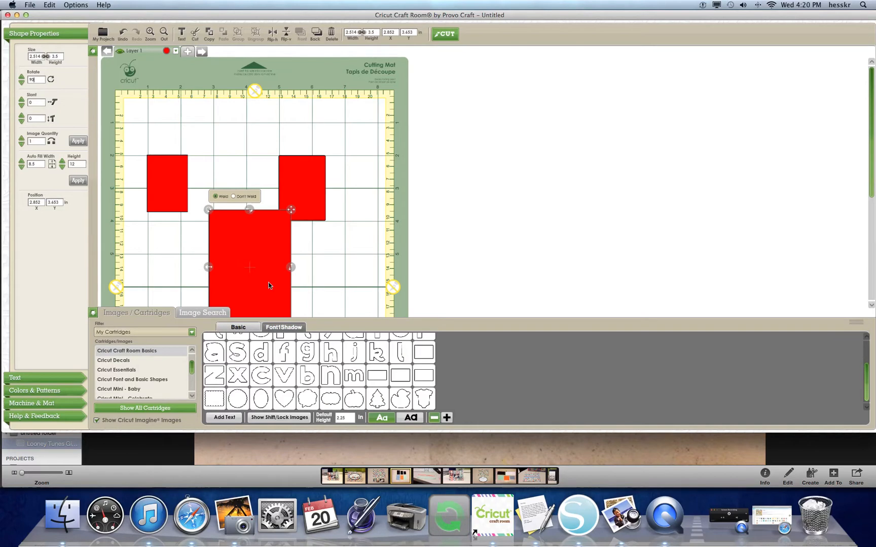
{"action": "left_click", "coordinate": [238, 327]}
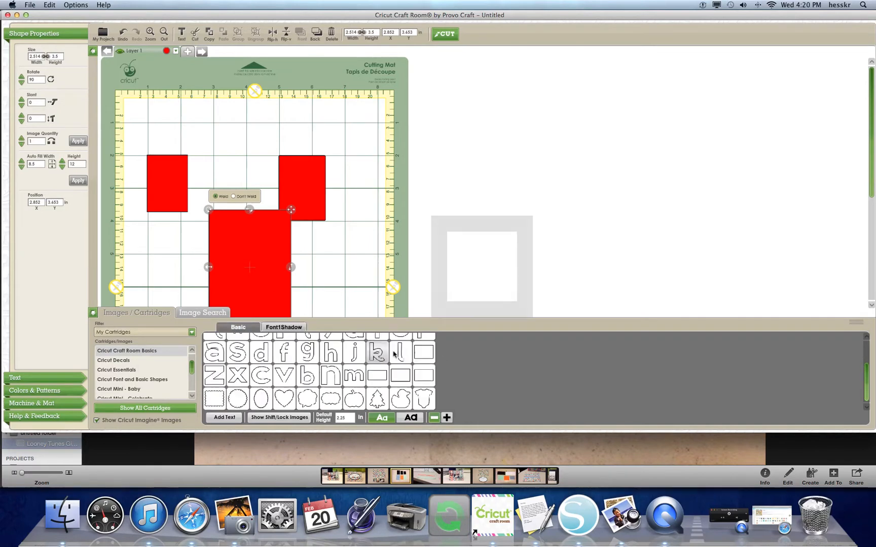
{"action": "left_click", "coordinate": [283, 327]}
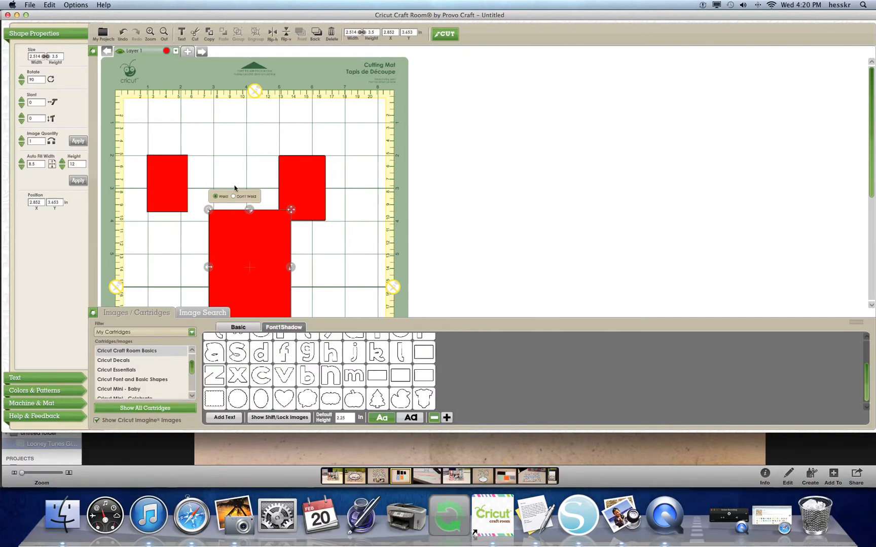
{"action": "key", "text": "Delete"}
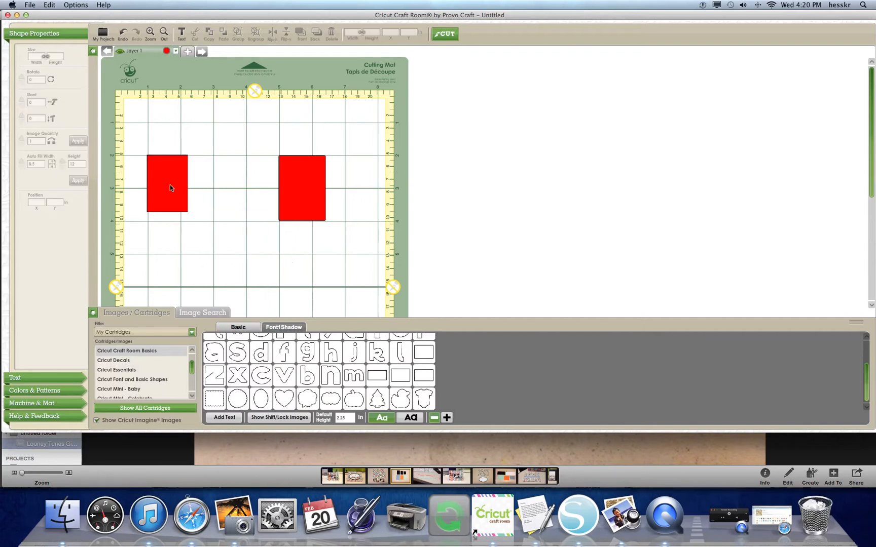
Step: Compare the width and height of the two red rectangles on the mat
{"action": "left_click", "coordinate": [169, 185]}
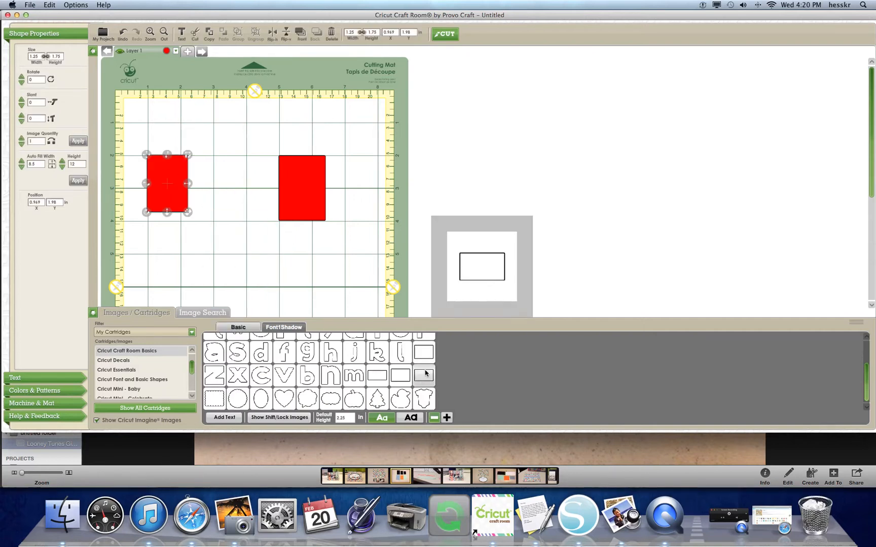
{"action": "left_click", "coordinate": [299, 187]}
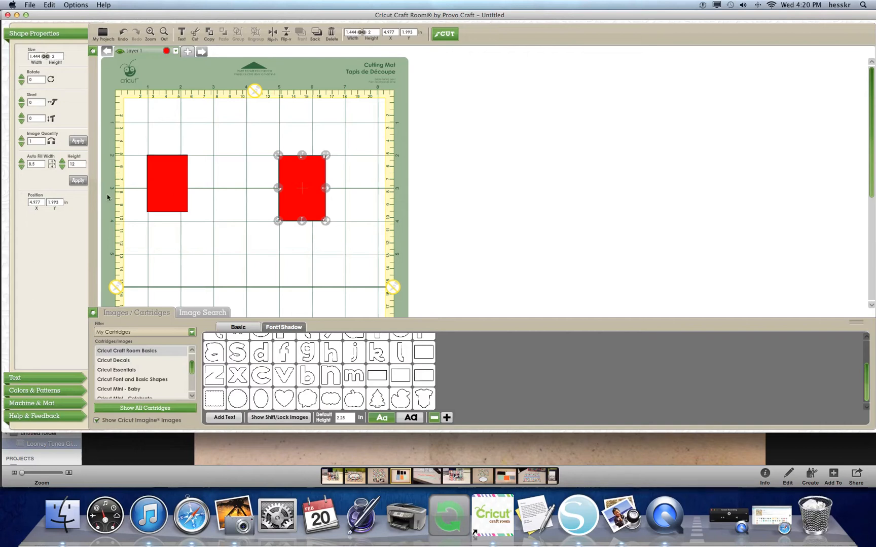
{"action": "left_click", "coordinate": [173, 186]}
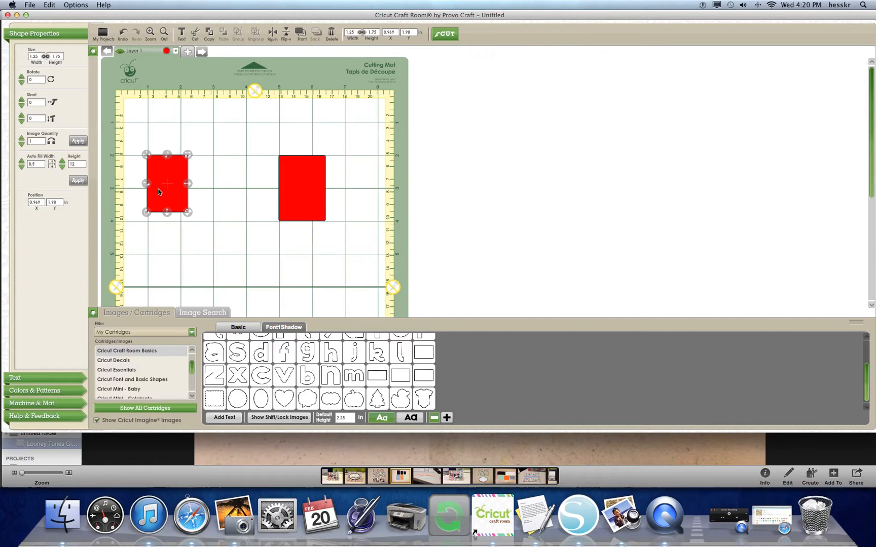
{"action": "double_click", "coordinate": [65, 61]}
{"action": "type", "text": "1.75"}
{"action": "left_click", "coordinate": [303, 195]}
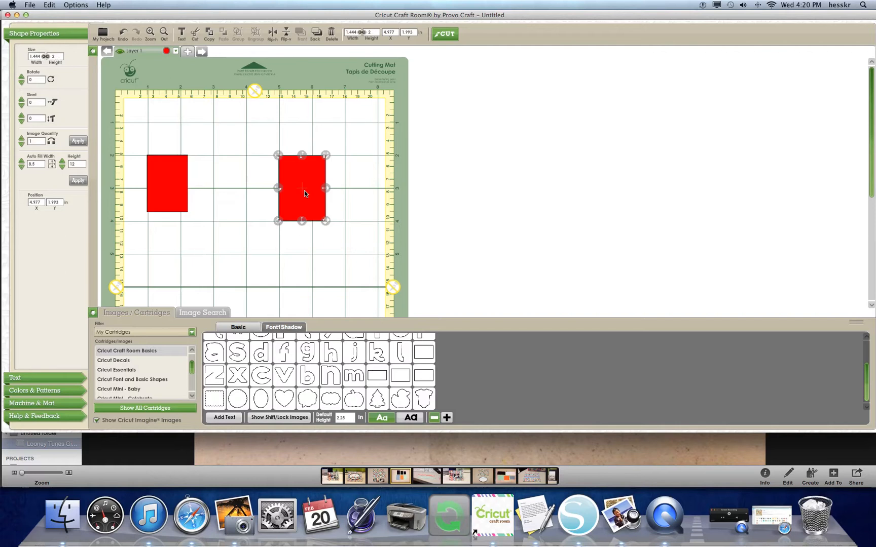
{"action": "double_click", "coordinate": [59, 56]}
Step: Set the left rectangle's height to 2 in and the right rectangle's height to 2.5 in, keeping their proportions
{"action": "left_click", "coordinate": [181, 190]}
{"action": "double_click", "coordinate": [55, 56]}
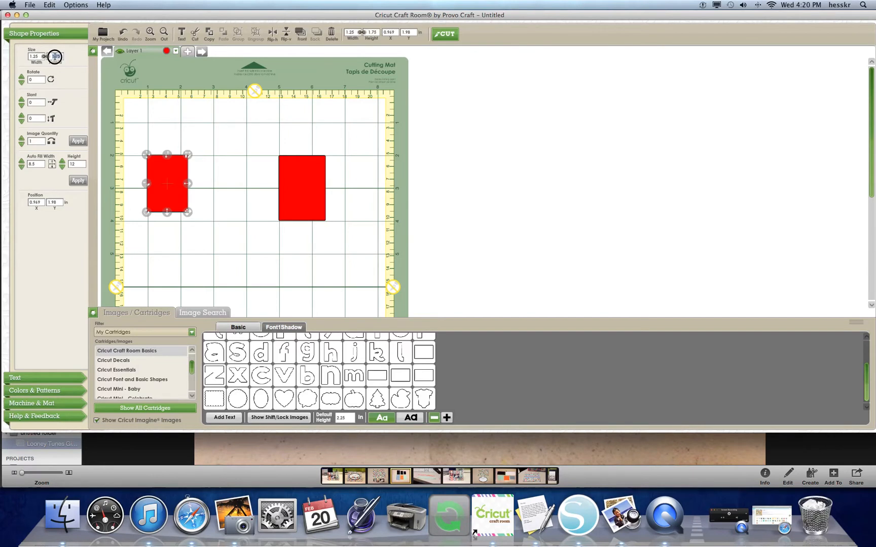
{"action": "type", "text": "2"}
{"action": "key", "text": "Return"}
{"action": "left_click", "coordinate": [307, 179]}
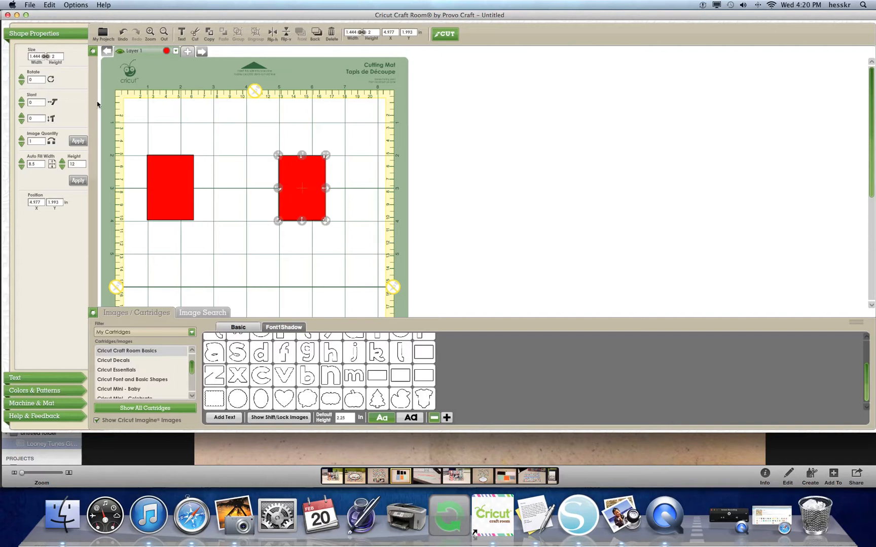
{"action": "type", "text": ".5"}
{"action": "key", "text": "Return"}
Step: Set the left rectangle's height to 2.25 in with proportions kept, check the right rectangle's size, and clear the selection
{"action": "left_click", "coordinate": [160, 188]}
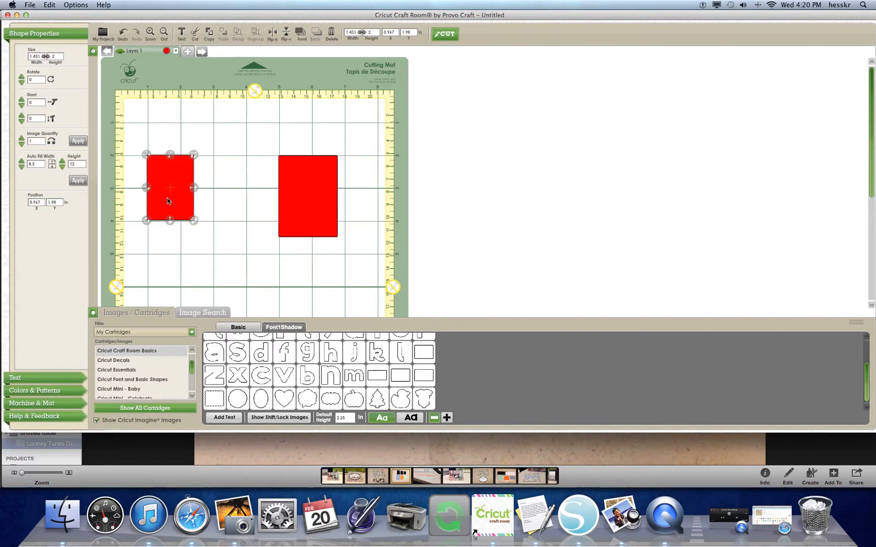
{"action": "left_click", "coordinate": [57, 57]}
{"action": "type", "text": ".25"}
{"action": "key", "text": "Return"}
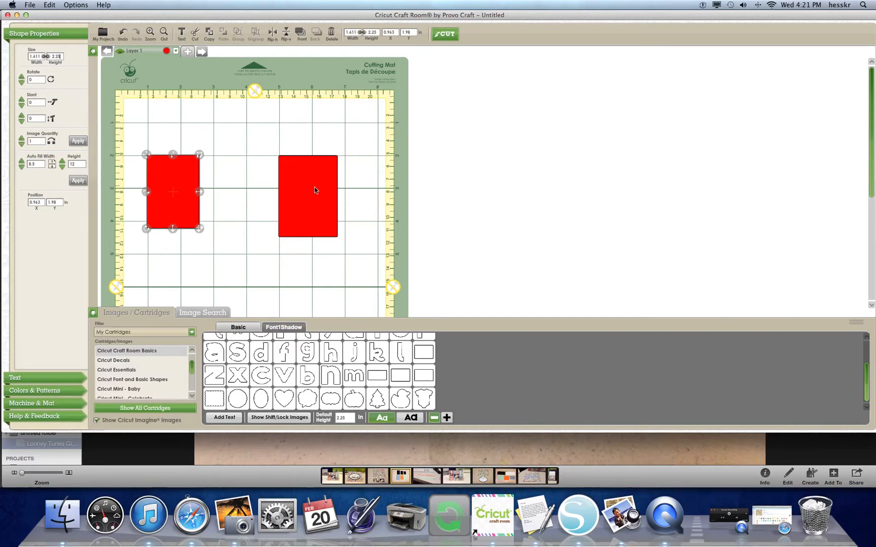
{"action": "left_click", "coordinate": [314, 187]}
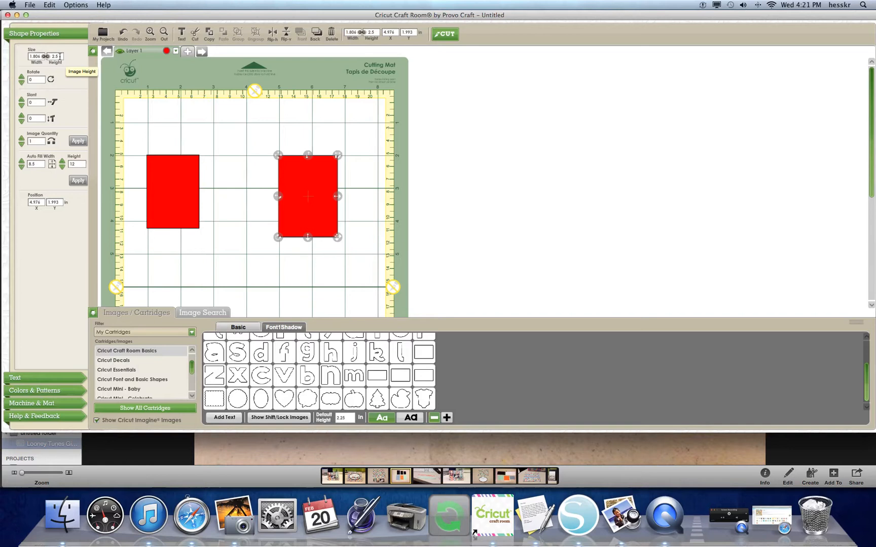
{"action": "left_click", "coordinate": [461, 245]}
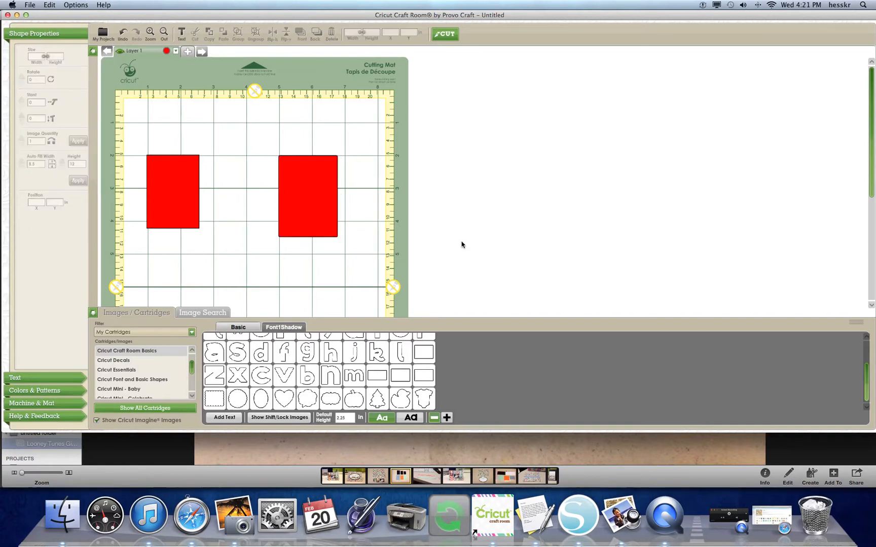
Step: Switch back to iPhoto and view the photo of the finished card front
{"action": "left_click", "coordinate": [852, 464]}
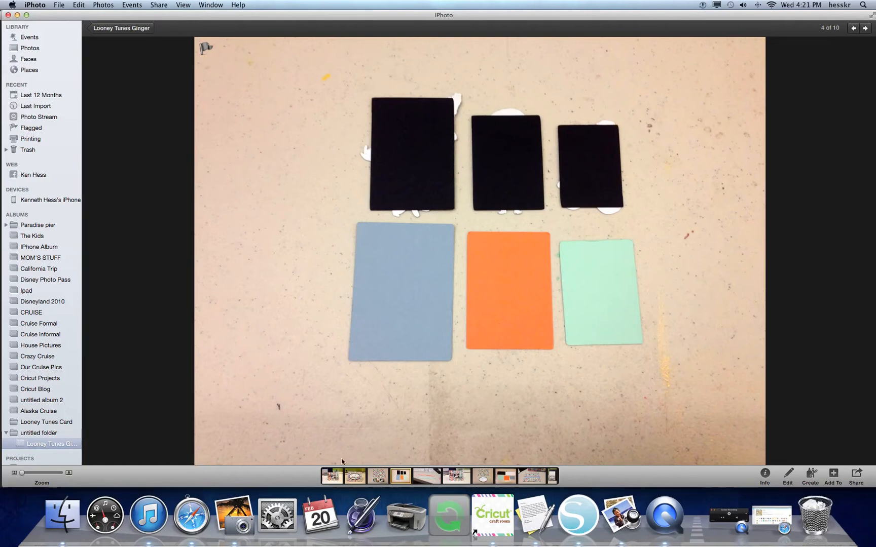
{"action": "mouse_move", "coordinate": [176, 459]}
{"action": "left_click", "coordinate": [176, 459]}
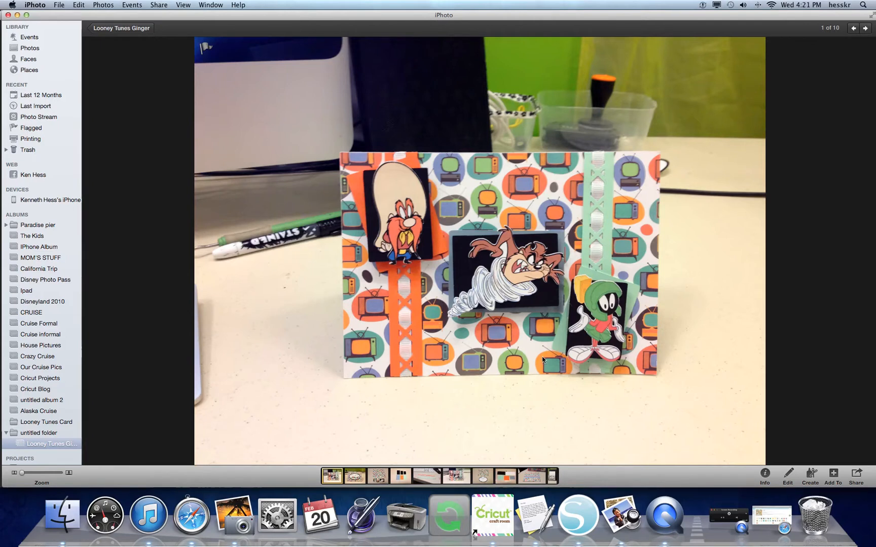
Step: Open the video of the orange and mint ribbon-threaded border strips from the album and play it
{"action": "mouse_move", "coordinate": [399, 465]}
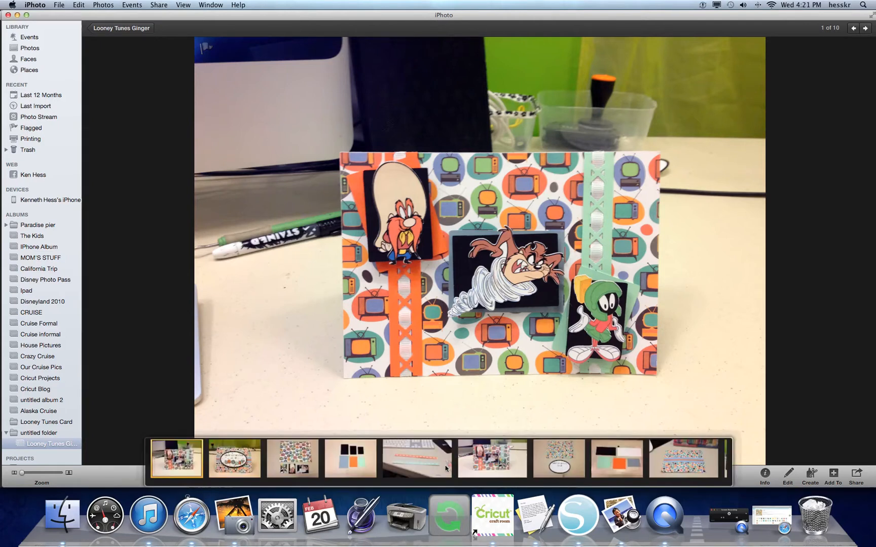
{"action": "left_click", "coordinate": [399, 465]}
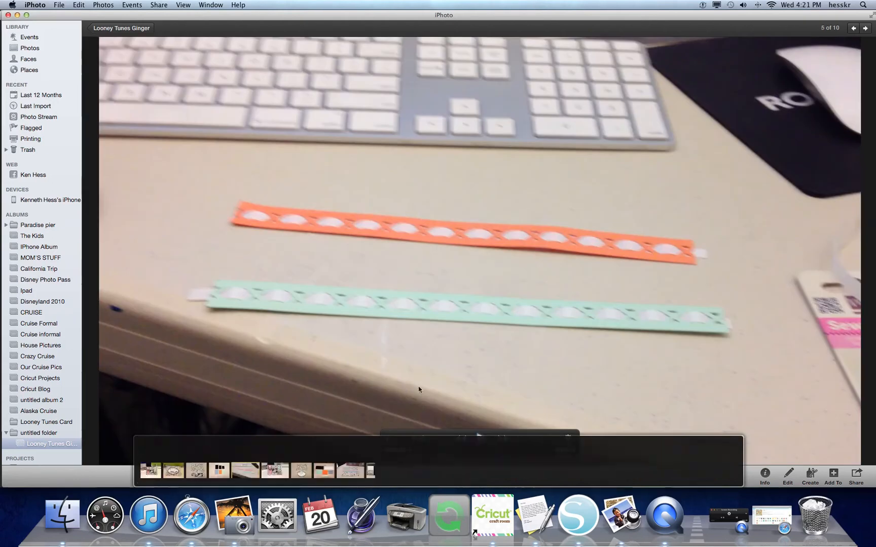
{"action": "left_click", "coordinate": [481, 438]}
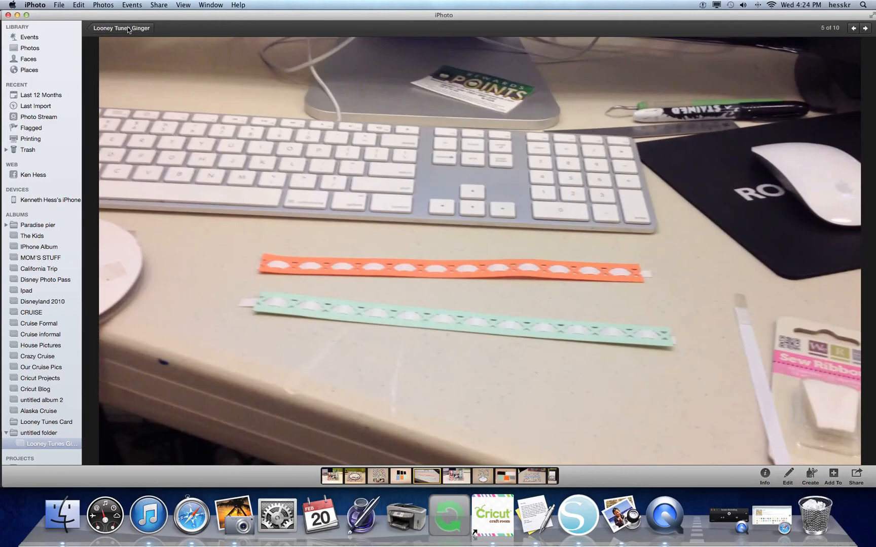
Step: Play the album's video of the assembled card front, and open the photo of the oval LOONEY sentiment panel
{"action": "left_click", "coordinate": [127, 28]}
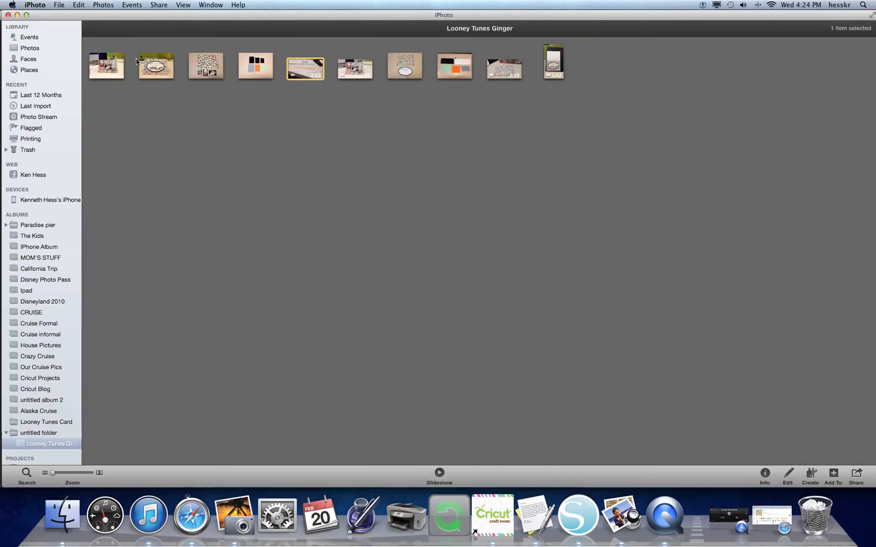
{"action": "left_click", "coordinate": [113, 68]}
{"action": "double_click", "coordinate": [114, 68]}
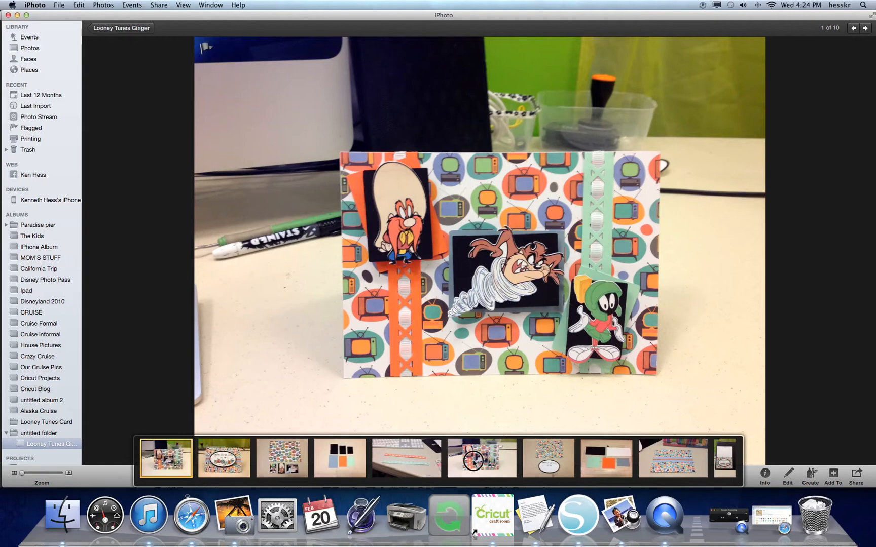
{"action": "left_click", "coordinate": [465, 459]}
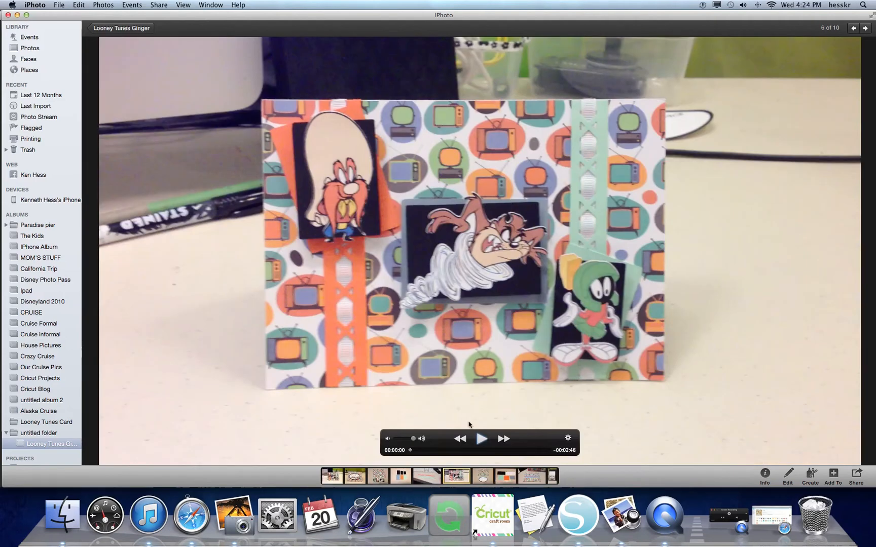
{"action": "left_click", "coordinate": [482, 439]}
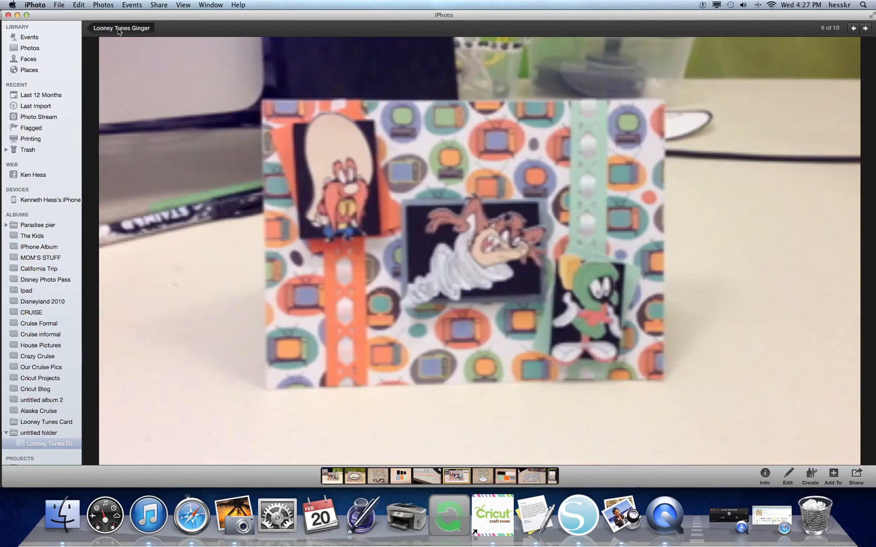
{"action": "left_click", "coordinate": [120, 29]}
{"action": "double_click", "coordinate": [145, 71]}
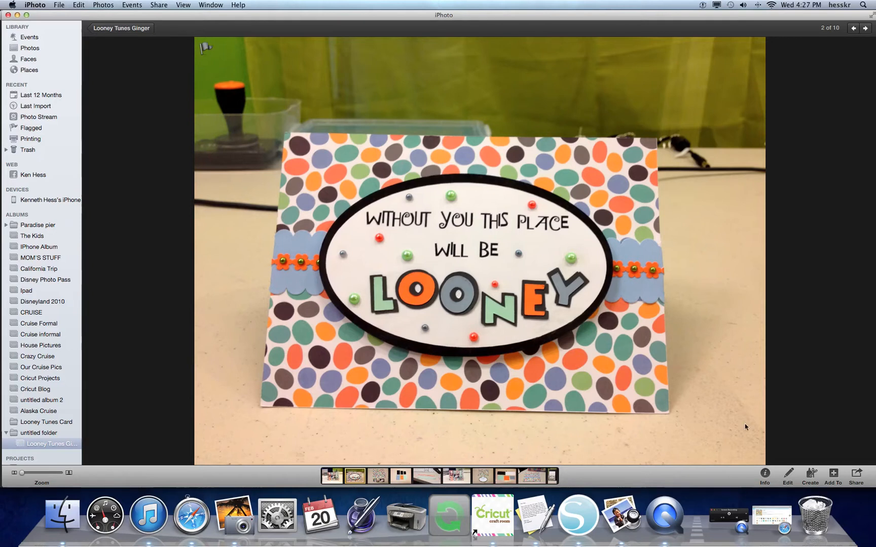
Step: Switch to Safari and search dafont.com for the font "island of misfits" from its home page
{"action": "left_click", "coordinate": [772, 513]}
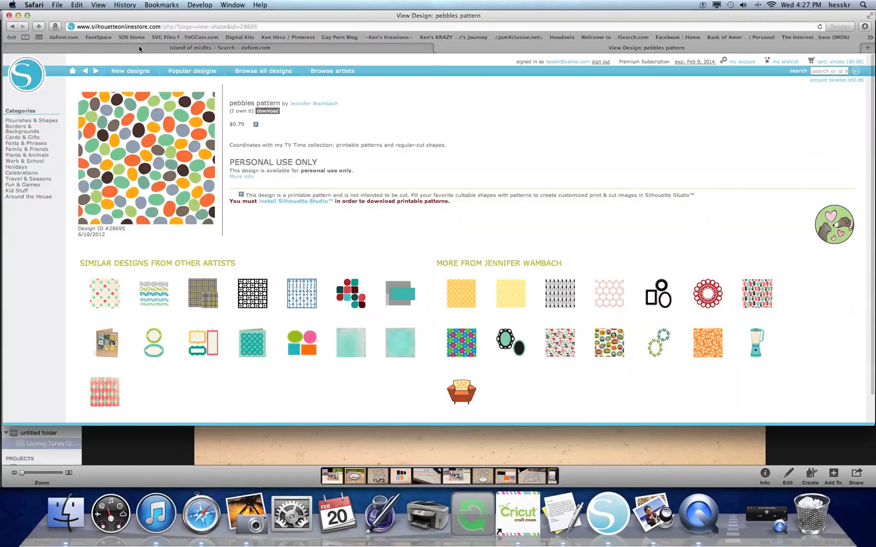
{"action": "left_click", "coordinate": [139, 47]}
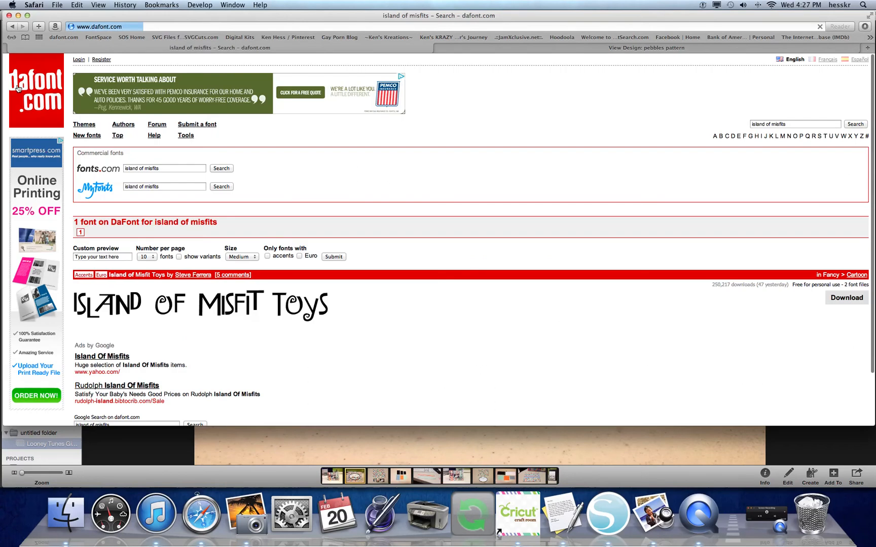
{"action": "left_click", "coordinate": [20, 89]}
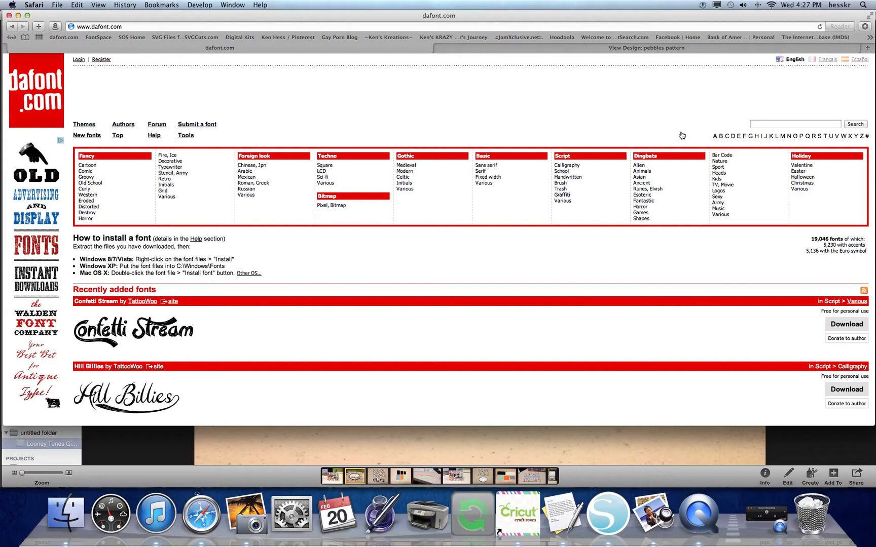
{"action": "left_click", "coordinate": [765, 125]}
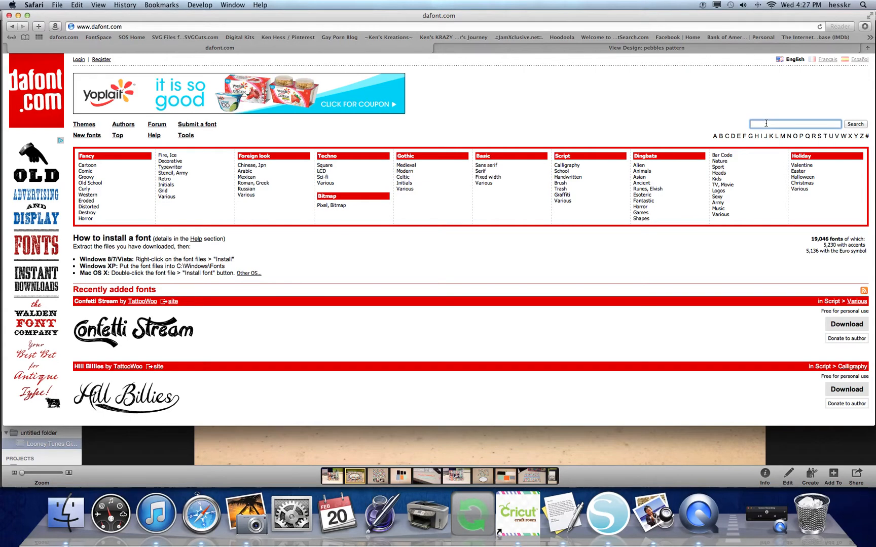
{"action": "type", "text": "island "}
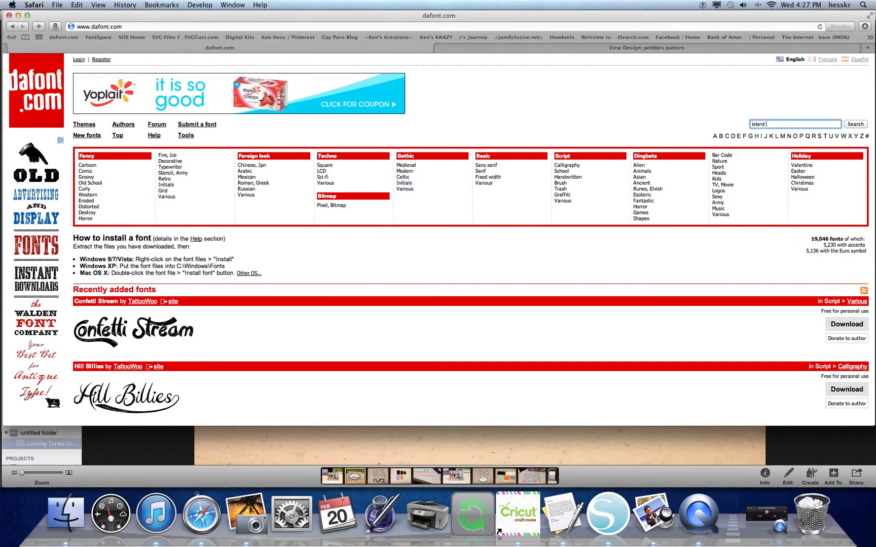
{"action": "type", "text": "of m"}
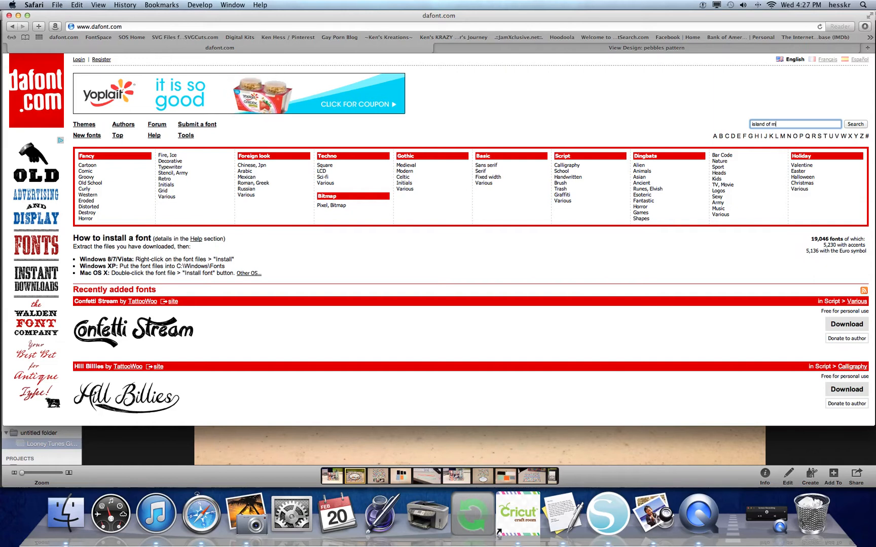
{"action": "type", "text": "isfits"}
{"action": "key", "text": "Return"}
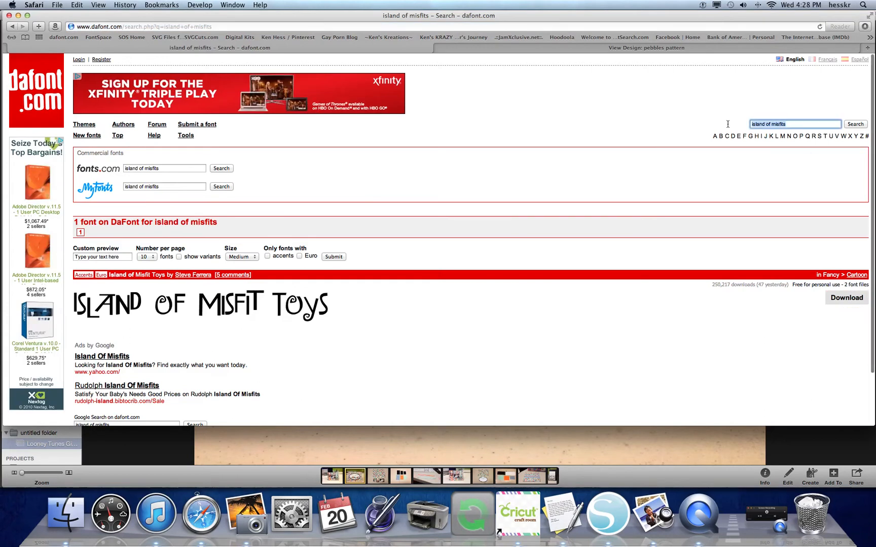
Step: Search dafont.com for "mickey" and minimize the browser window
{"action": "type", "text": "mickey"}
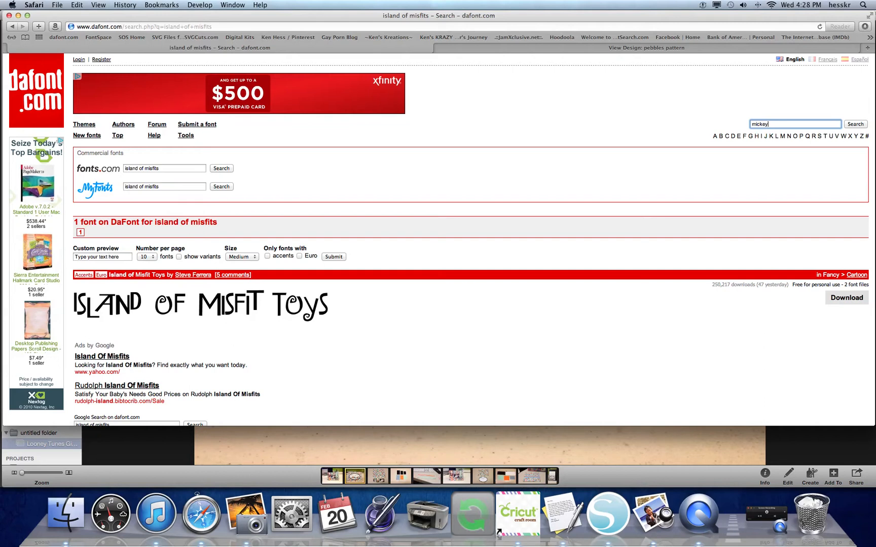
{"action": "key", "text": "Return"}
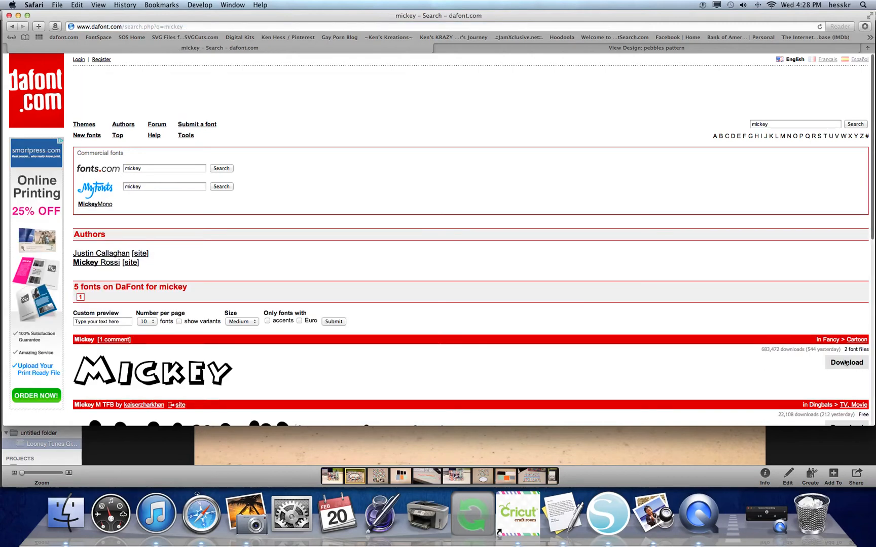
{"action": "left_click", "coordinate": [18, 16]}
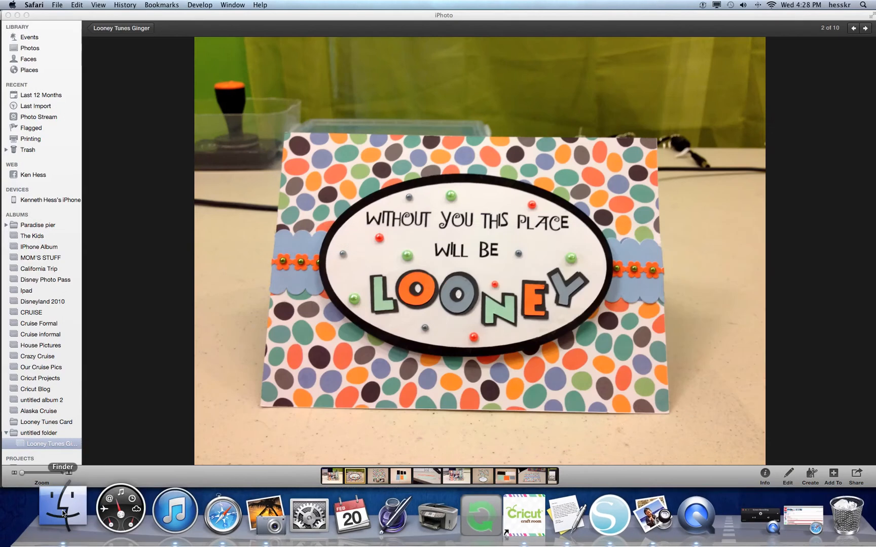
Step: Preview Island of Misfit Toys Alt.ttf from the island_of_misfit_toys folder in Downloads, and close the preview and Finder without installing it
{"action": "left_click", "coordinate": [63, 513]}
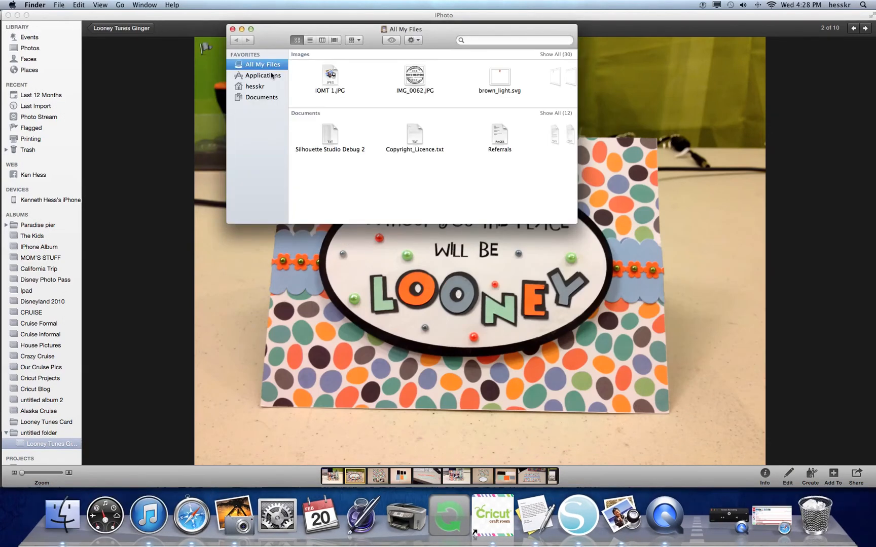
{"action": "left_click", "coordinate": [255, 86]}
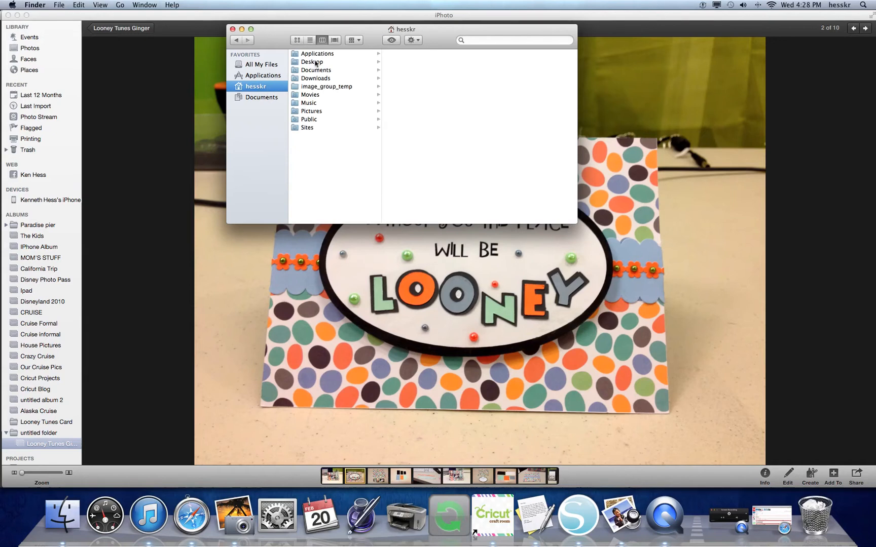
{"action": "left_click", "coordinate": [315, 78]}
{"action": "left_click", "coordinate": [406, 64]}
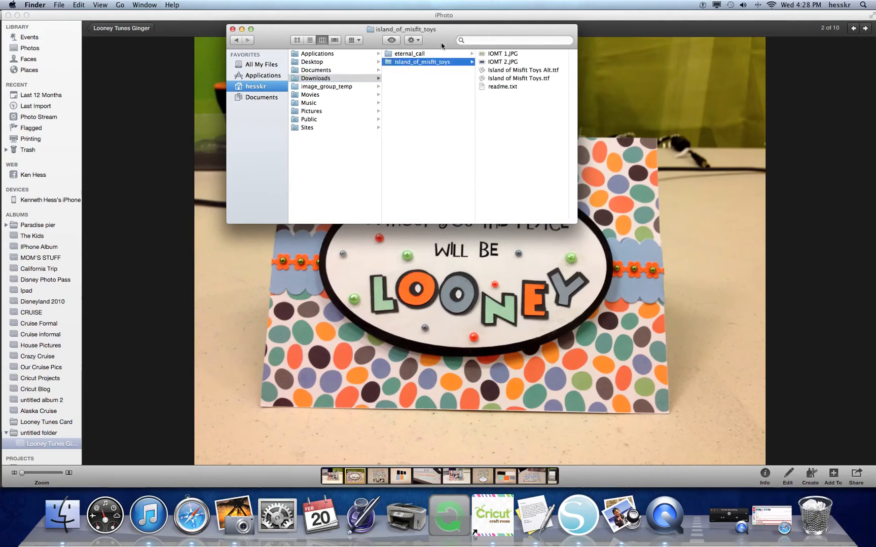
{"action": "left_click", "coordinate": [526, 74]}
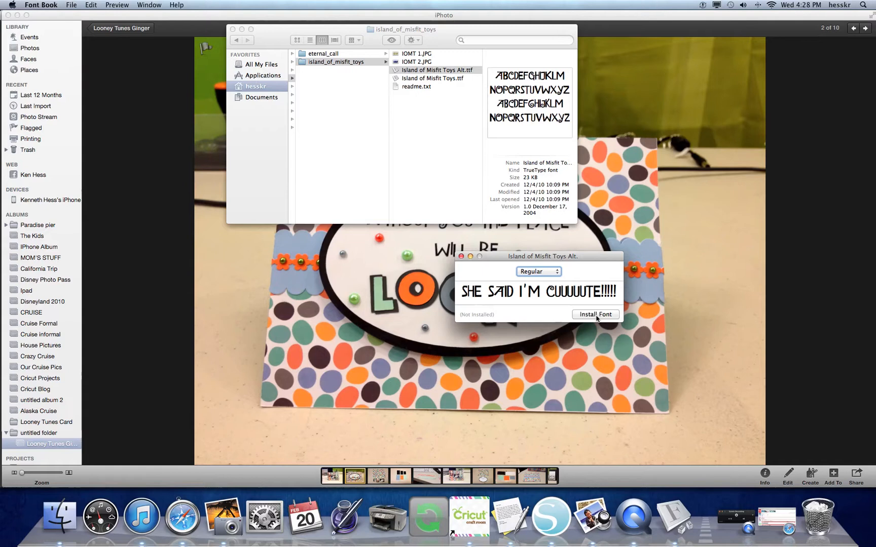
{"action": "left_click", "coordinate": [461, 257]}
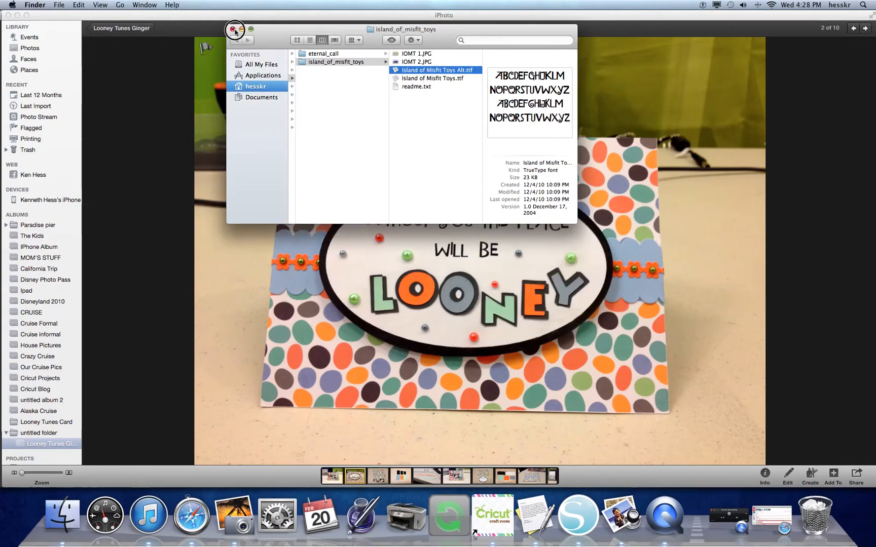
{"action": "left_click", "coordinate": [232, 29]}
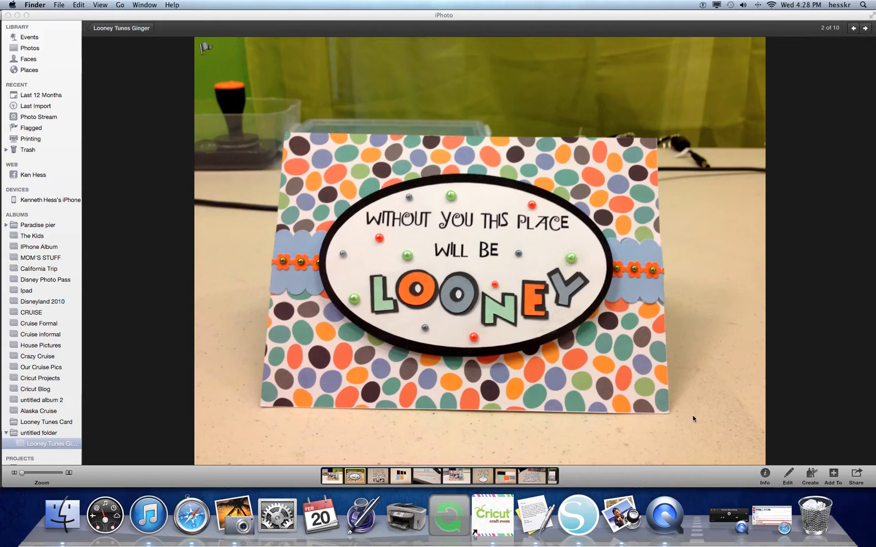
Step: Switch to Silhouette Studio and review the open documents with the TV pattern, the pebbles pattern with oval sentiment, and the LOONEY letters
{"action": "left_click", "coordinate": [17, 15]}
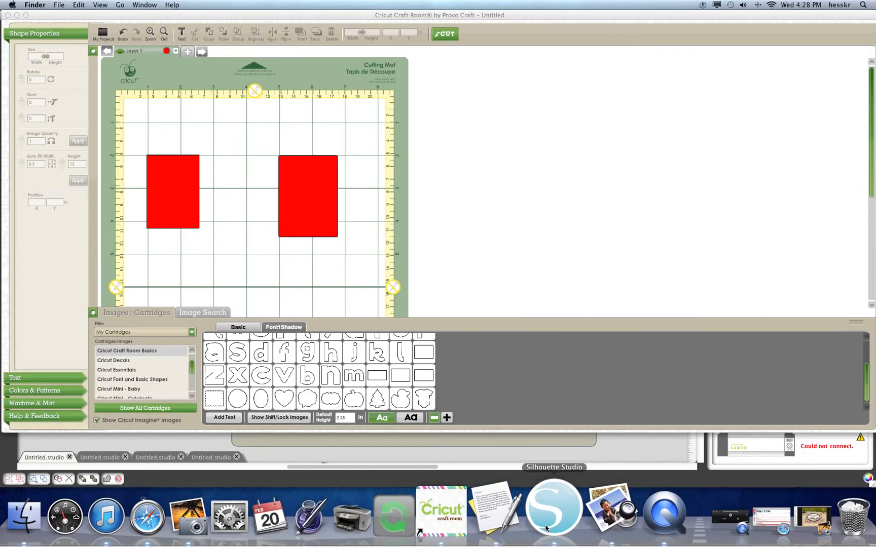
{"action": "left_click", "coordinate": [551, 526]}
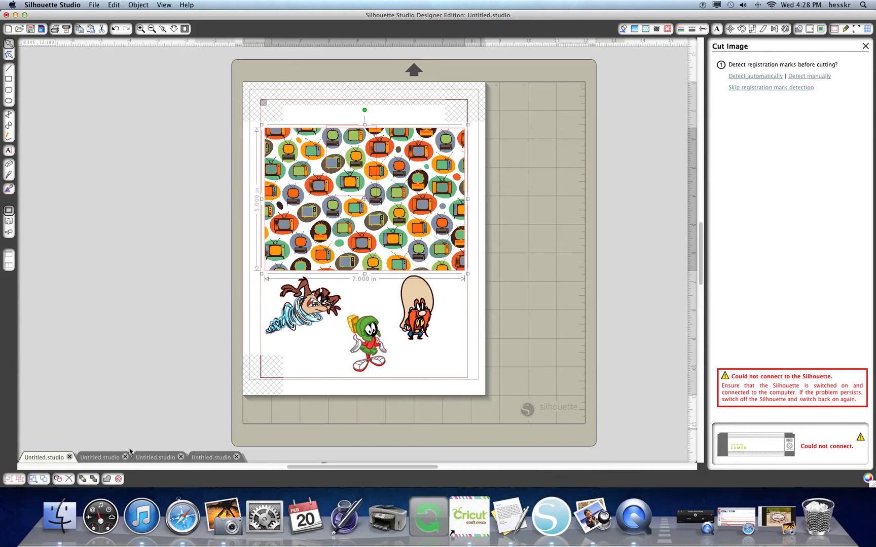
{"action": "left_click", "coordinate": [102, 459]}
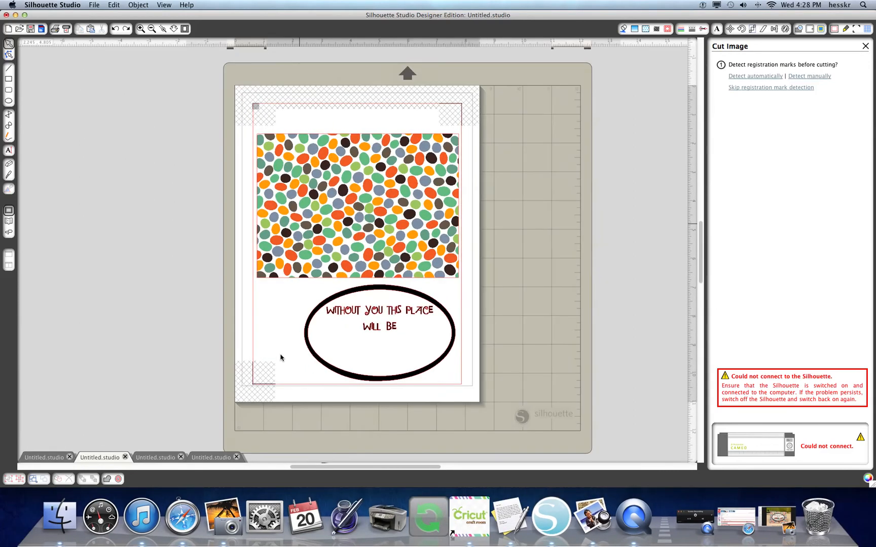
{"action": "left_click", "coordinate": [159, 460]}
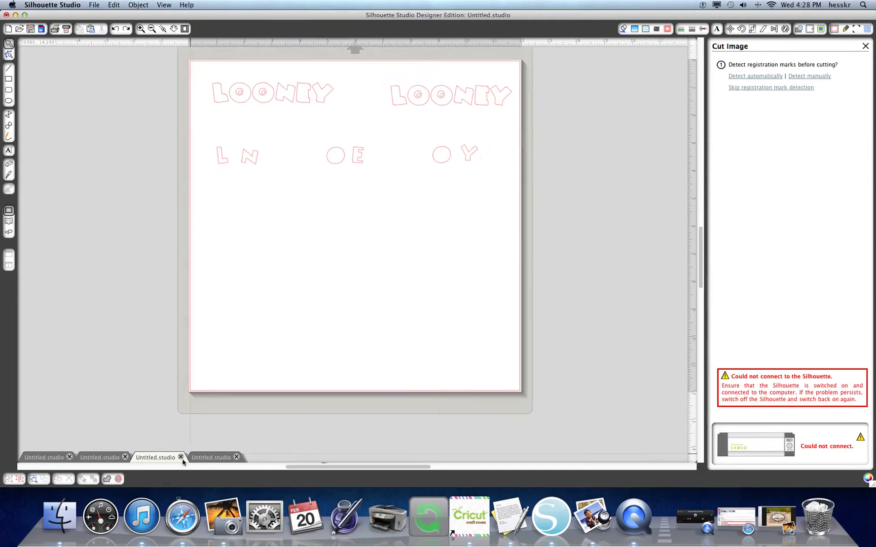
Step: Close the fourth document, the TV pattern layout with only two characters, without saving its changes
{"action": "left_click", "coordinate": [210, 460]}
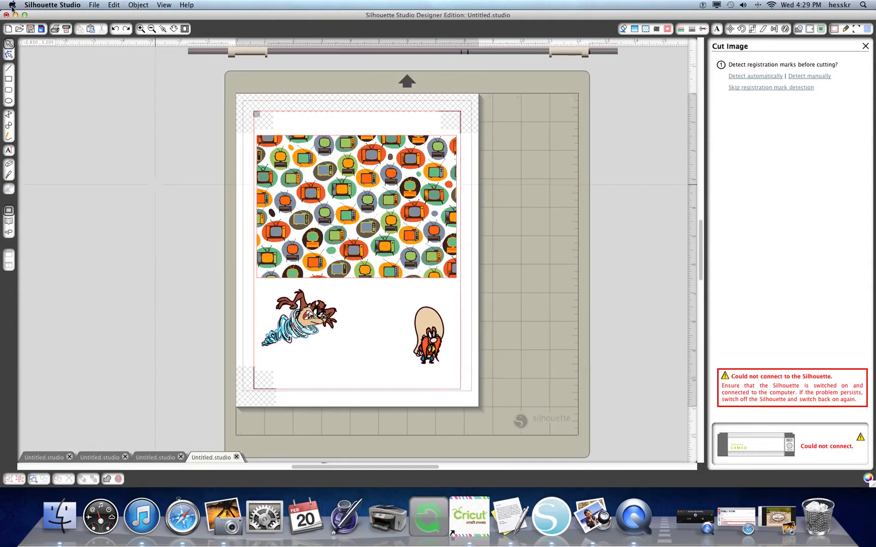
{"action": "left_click", "coordinate": [237, 457]}
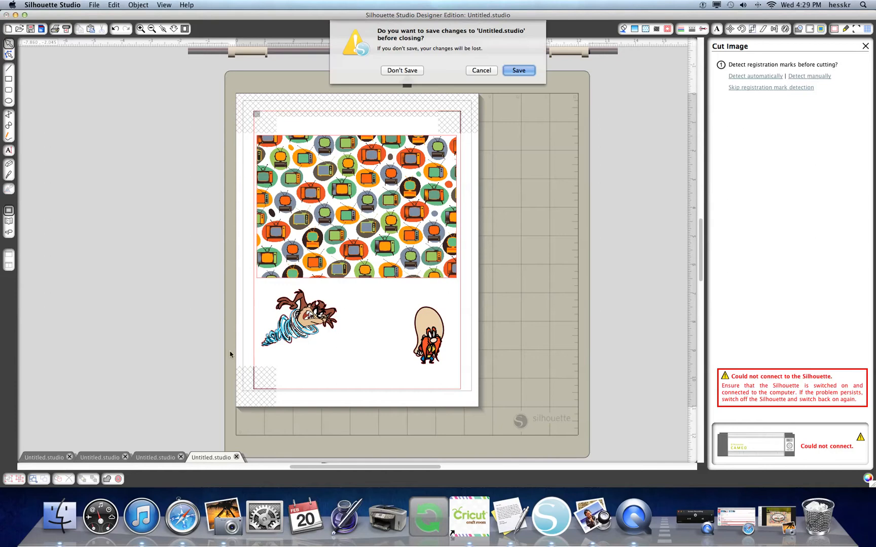
{"action": "left_click", "coordinate": [399, 72]}
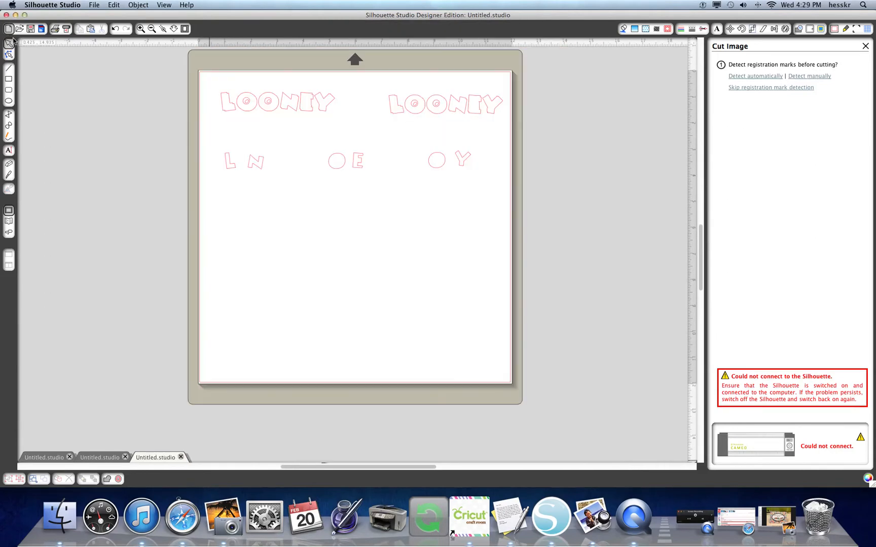
Step: Create a new document with a Letter-size page (8.5 x 11 in) and show its registration marks
{"action": "left_click", "coordinate": [8, 29]}
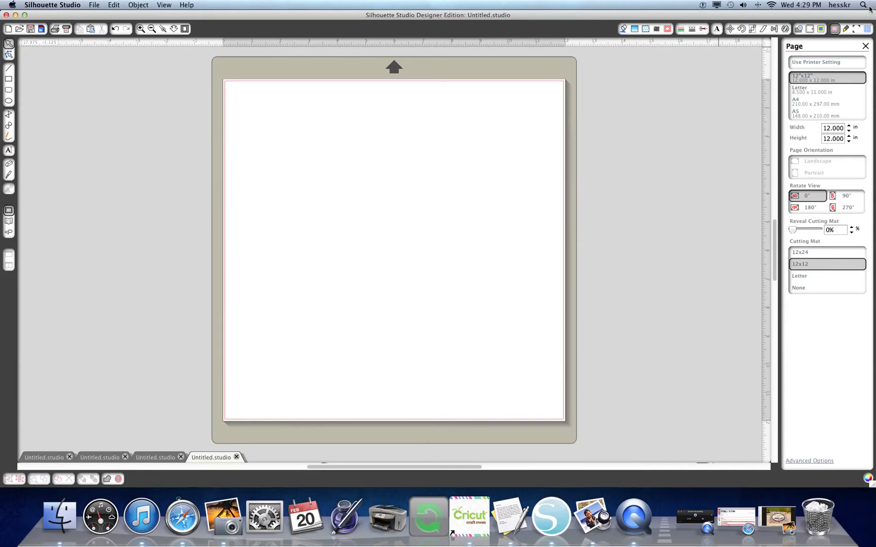
{"action": "left_click", "coordinate": [805, 93]}
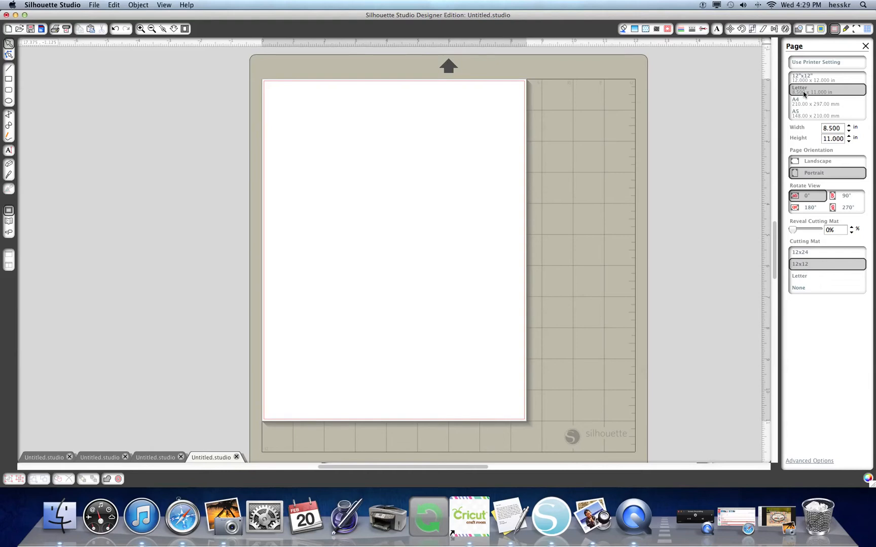
{"action": "left_click", "coordinate": [856, 29]}
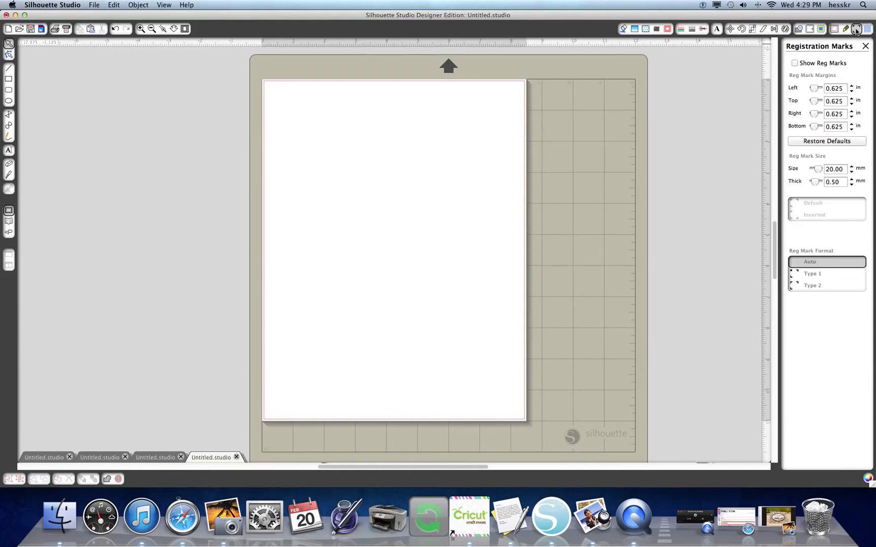
{"action": "left_click", "coordinate": [794, 63]}
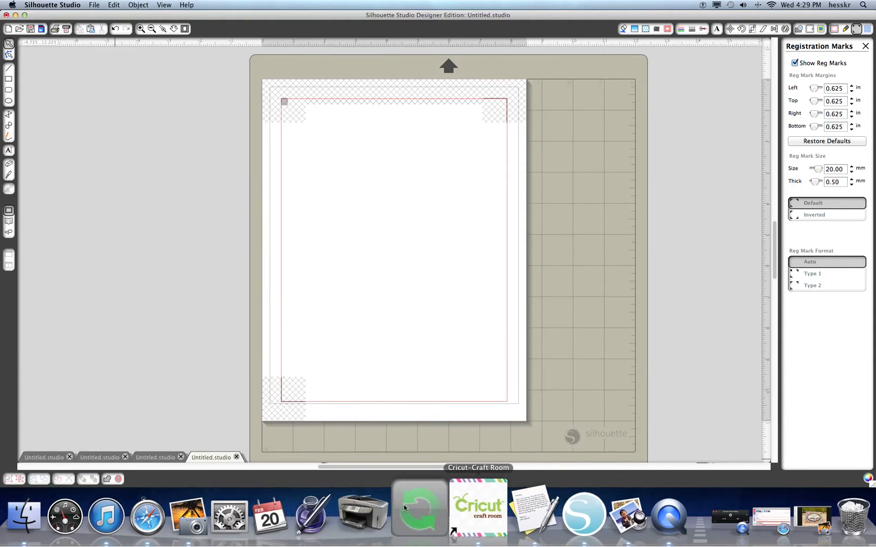
Step: Consult the pebbles layout with the sentiment oval, and draw an ellipse about 5.16 x 3.2 in in the new document's upper half
{"action": "left_click", "coordinate": [99, 458]}
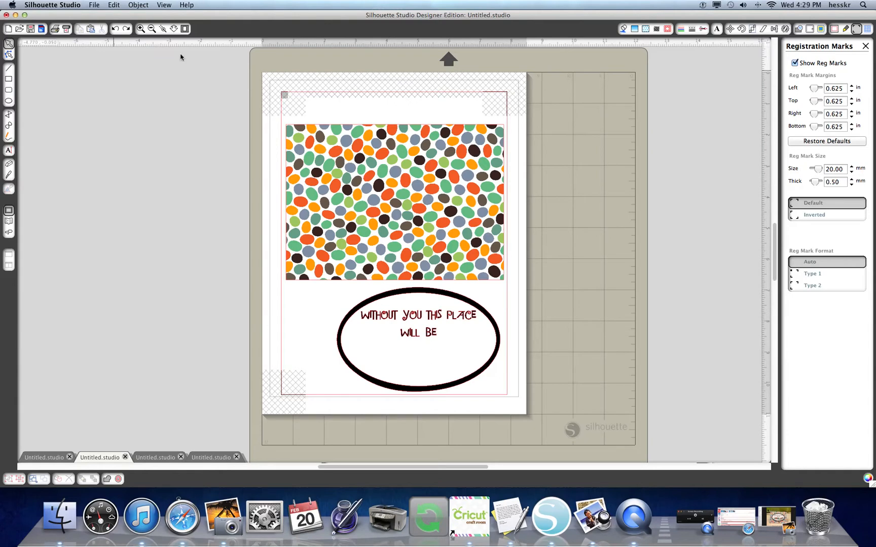
{"action": "left_click", "coordinate": [209, 457]}
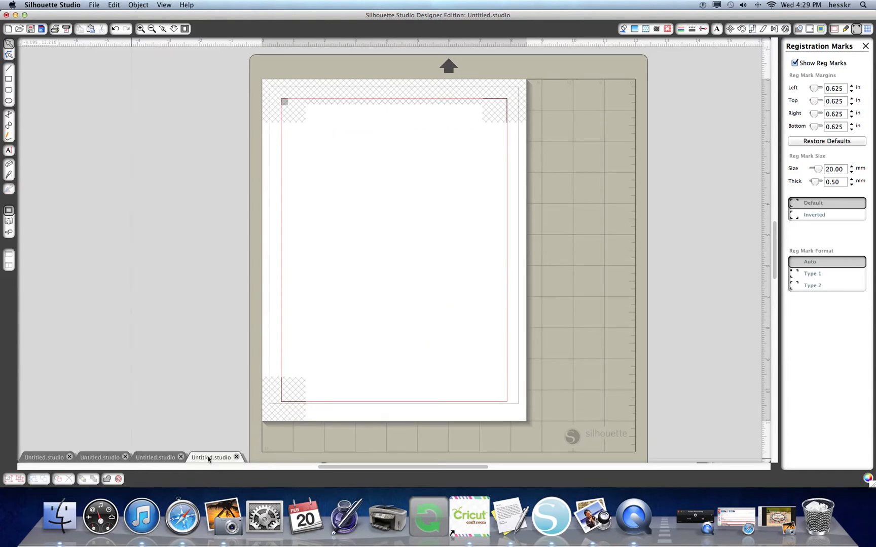
{"action": "left_click", "coordinate": [9, 101]}
{"action": "left_click_drag", "start_coordinate": [310, 148], "coordinate": [471, 247]}
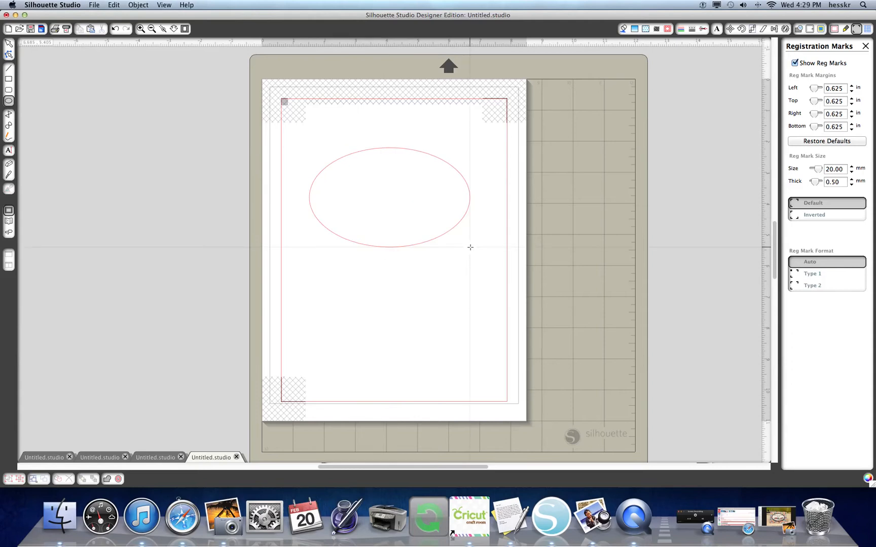
Step: Check the sentiment oval's size in the pebbles document, and scale the new document's ellipse to 5 in wide with the aspect ratio locked
{"action": "left_click", "coordinate": [102, 458]}
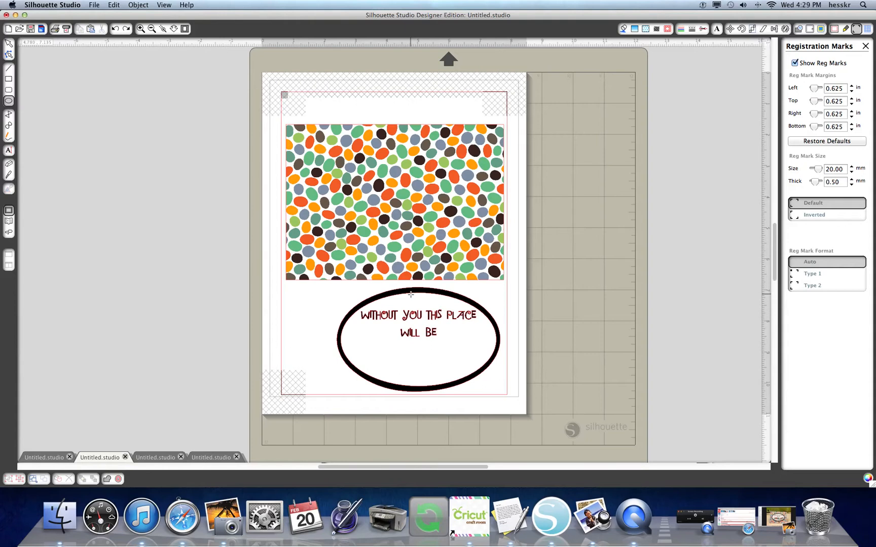
{"action": "left_click", "coordinate": [8, 44]}
{"action": "left_click", "coordinate": [411, 297]}
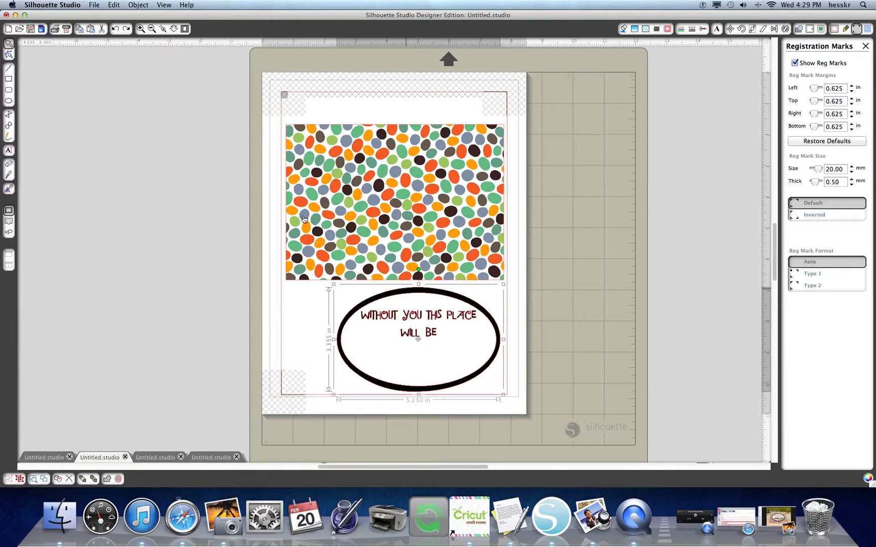
{"action": "left_click", "coordinate": [210, 457]}
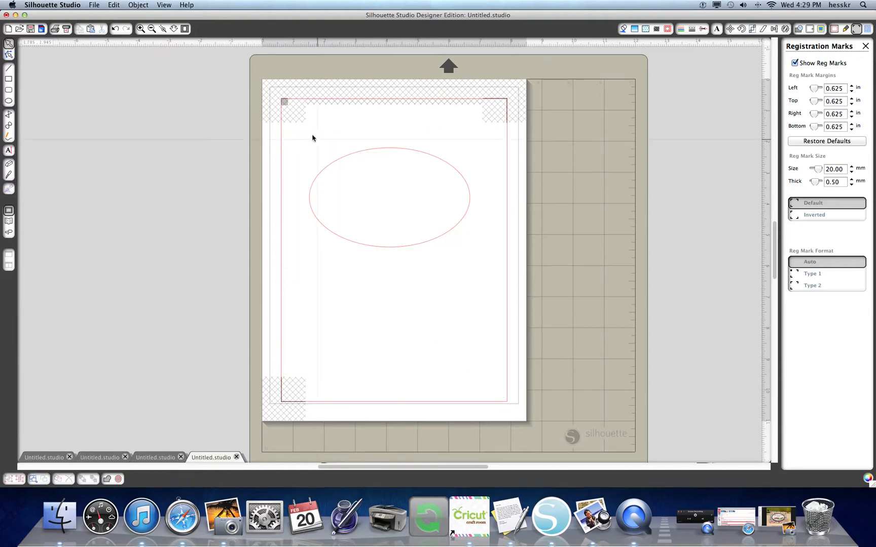
{"action": "left_click_drag", "start_coordinate": [305, 133], "coordinate": [494, 264]}
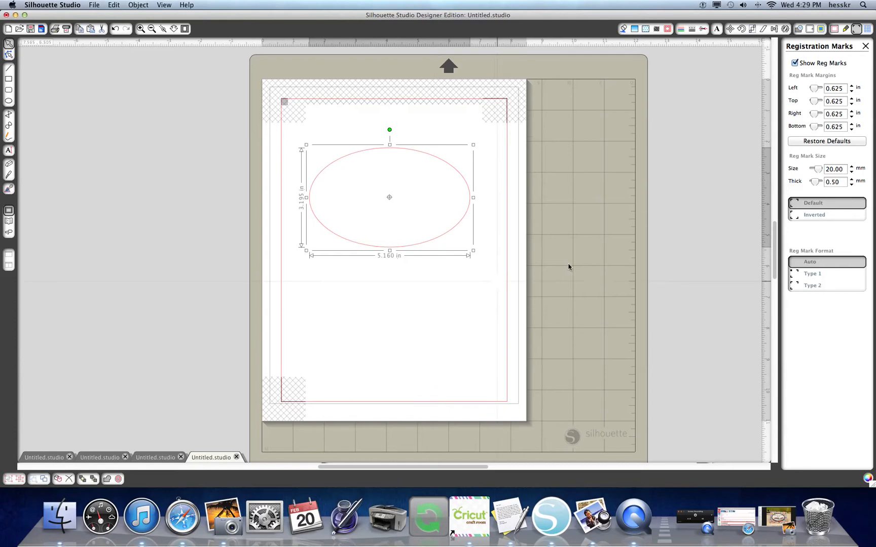
{"action": "left_click", "coordinate": [753, 29]}
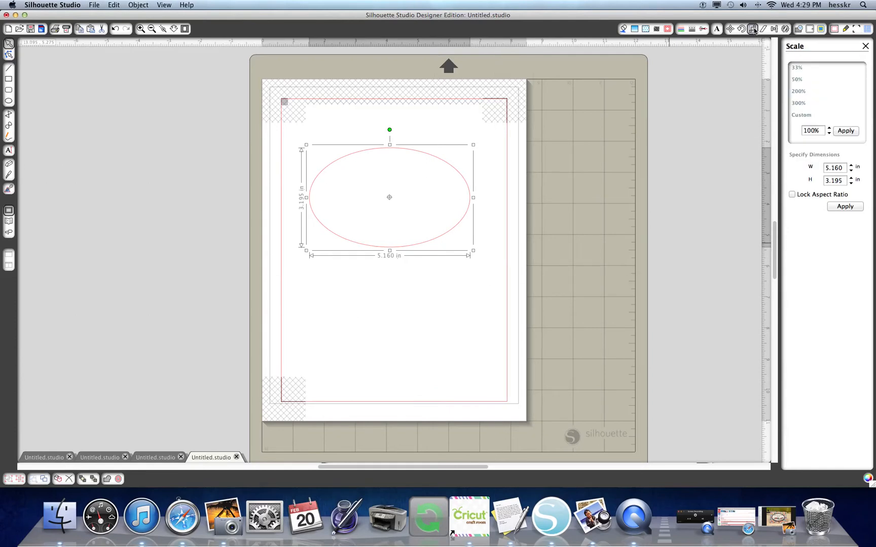
{"action": "left_click", "coordinate": [792, 196]}
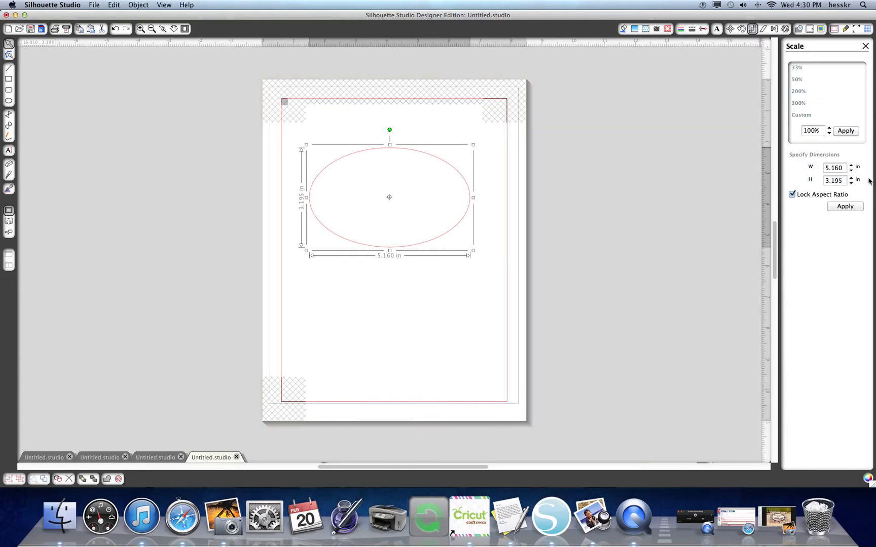
{"action": "double_click", "coordinate": [843, 169]}
{"action": "type", "text": "5"}
{"action": "left_click", "coordinate": [845, 207]}
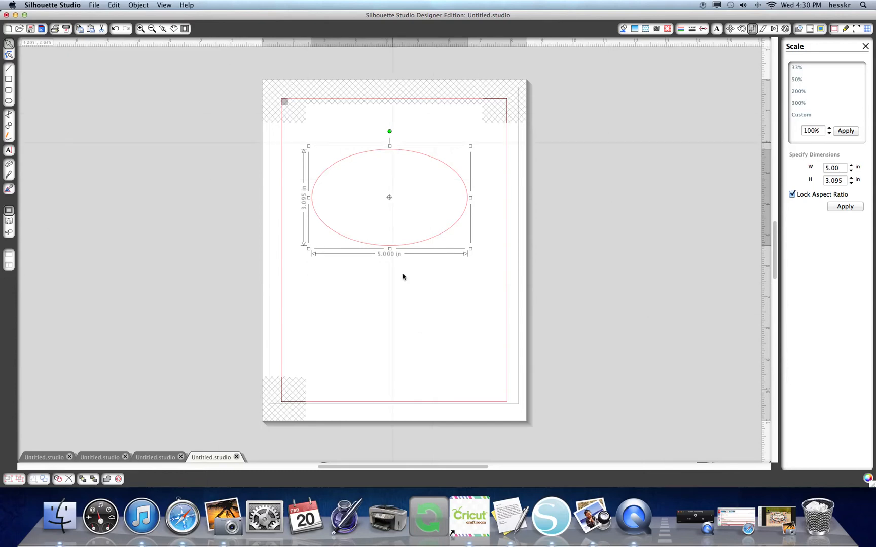
Step: Compare with the pebbles document's oval, and add a 0.250 in rounded outward offset around the new ellipse
{"action": "left_click", "coordinate": [97, 457]}
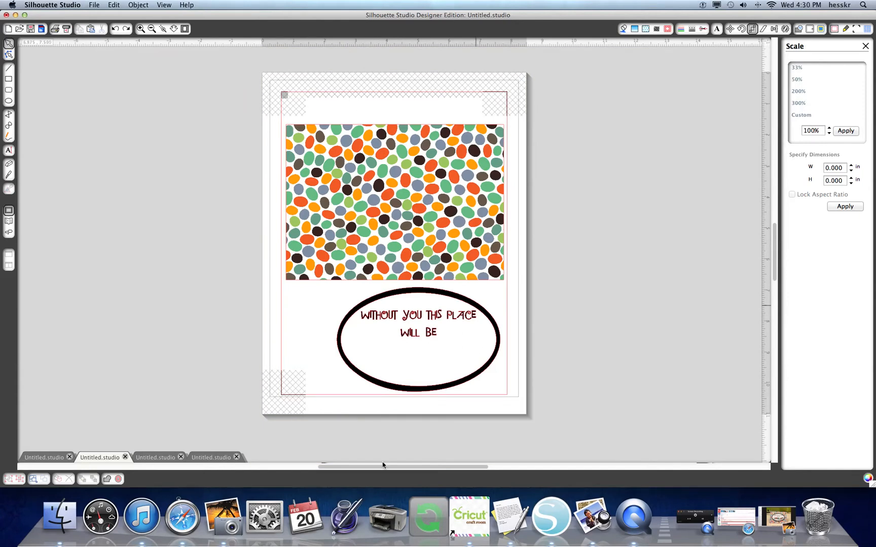
{"action": "left_click", "coordinate": [220, 457]}
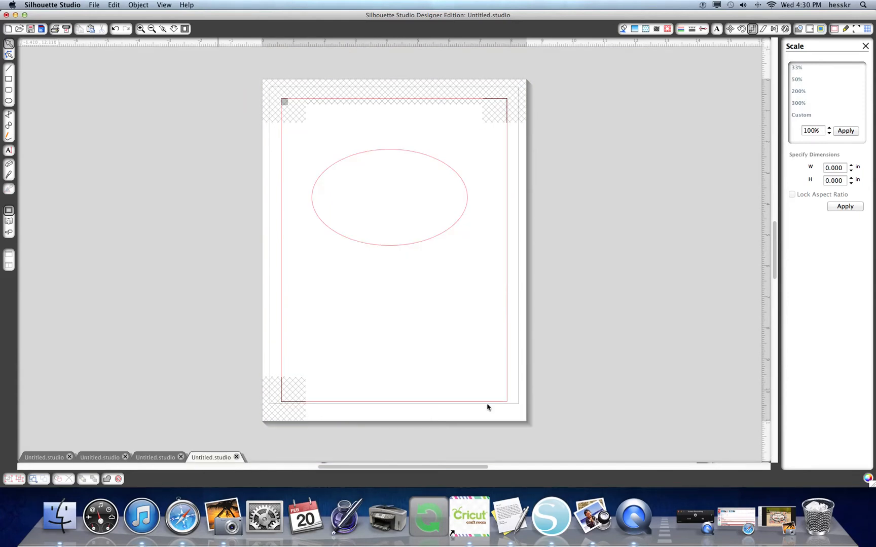
{"action": "left_click_drag", "start_coordinate": [304, 131], "coordinate": [491, 278]}
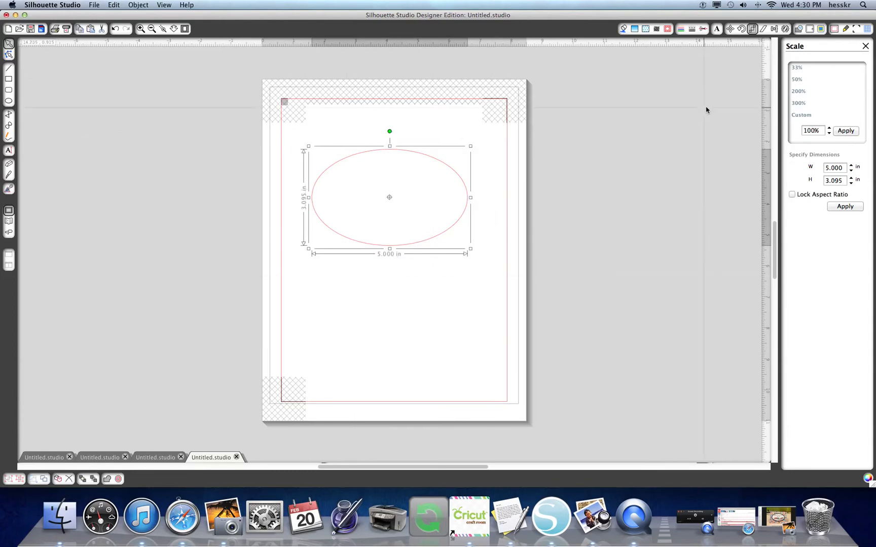
{"action": "left_click", "coordinate": [810, 29]}
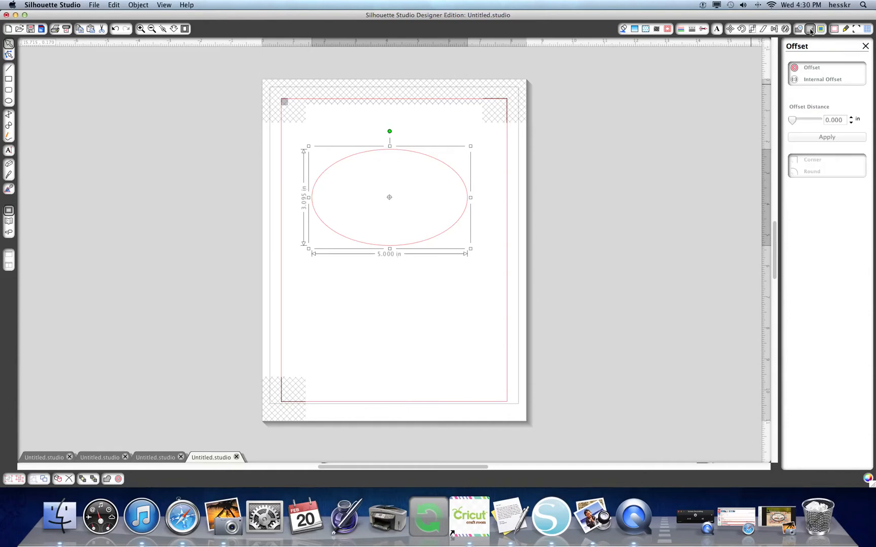
{"action": "left_click", "coordinate": [808, 73]}
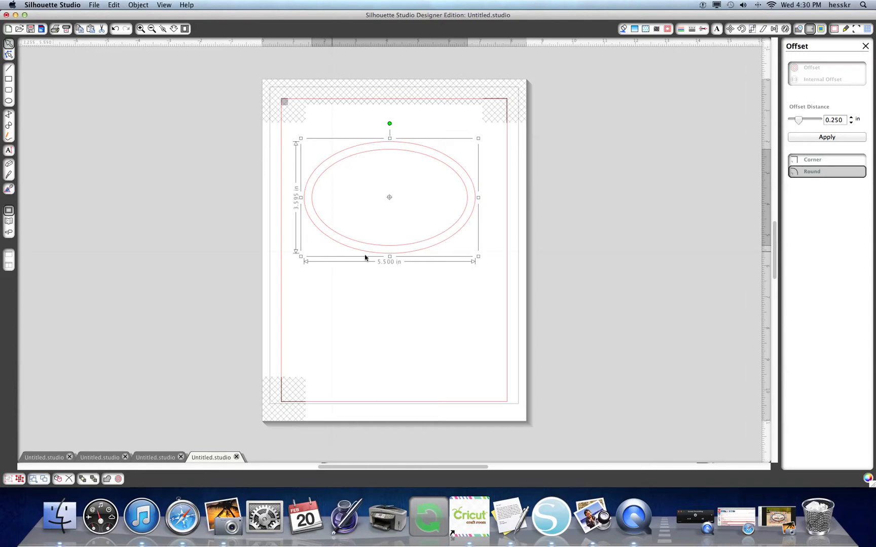
{"action": "left_click", "coordinate": [851, 140]}
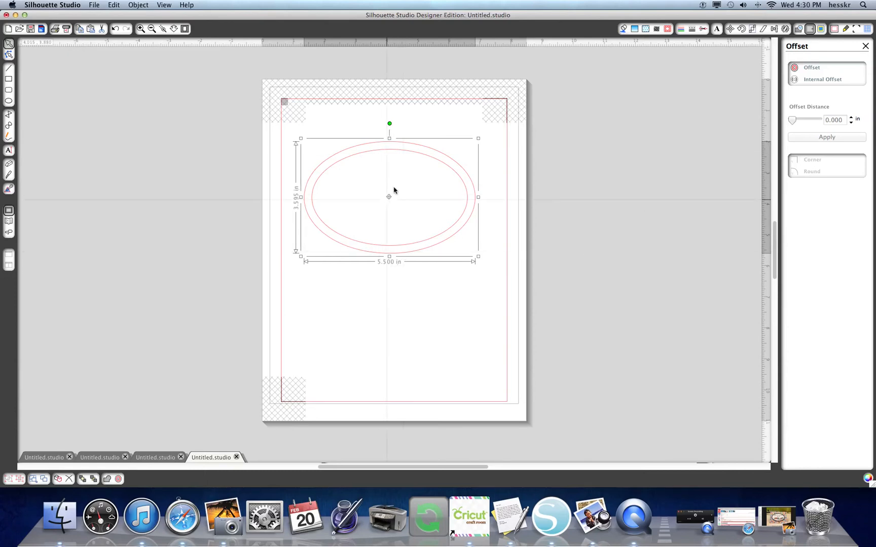
Step: Move the inner ellipse out of the offset outline to the empty area right of the page
{"action": "left_click", "coordinate": [388, 151]}
{"action": "mouse_move", "coordinate": [389, 151]}
{"action": "left_mouse_down"}
{"action": "mouse_move", "coordinate": [420, 154]}
{"action": "mouse_move", "coordinate": [418, 164]}
{"action": "mouse_move", "coordinate": [387, 148]}
{"action": "left_mouse_up"}
{"action": "left_click_drag", "start_coordinate": [399, 158], "coordinate": [644, 182]}
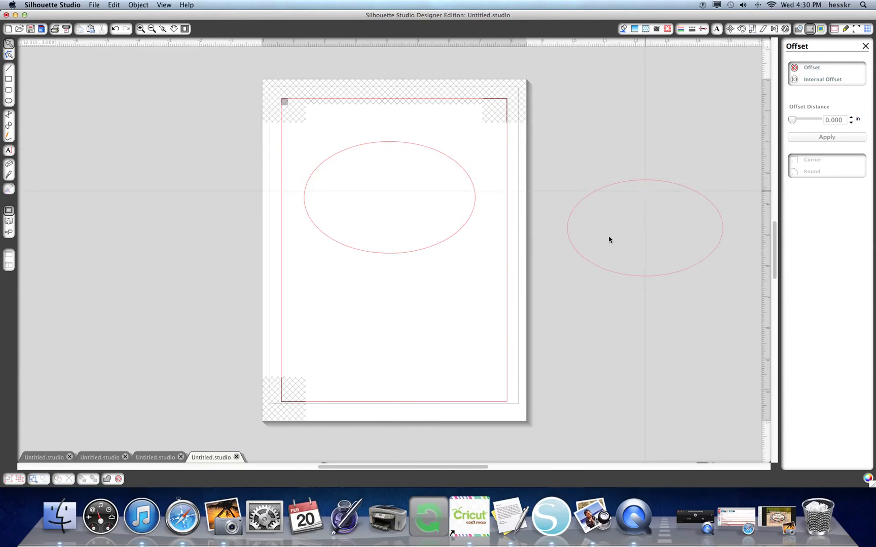
Step: Scale the offset ellipse on the page to 5.25 in wide with the aspect ratio locked
{"action": "left_click", "coordinate": [380, 144]}
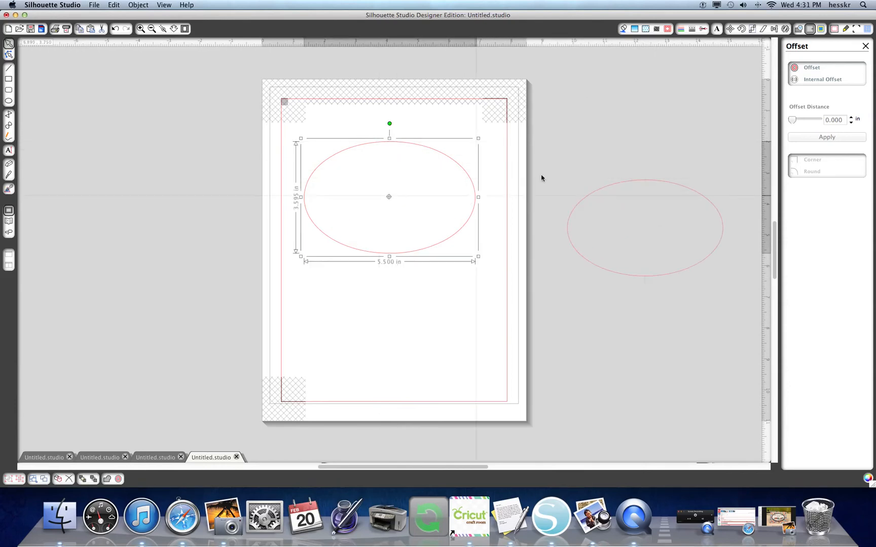
{"action": "left_click", "coordinate": [752, 28]}
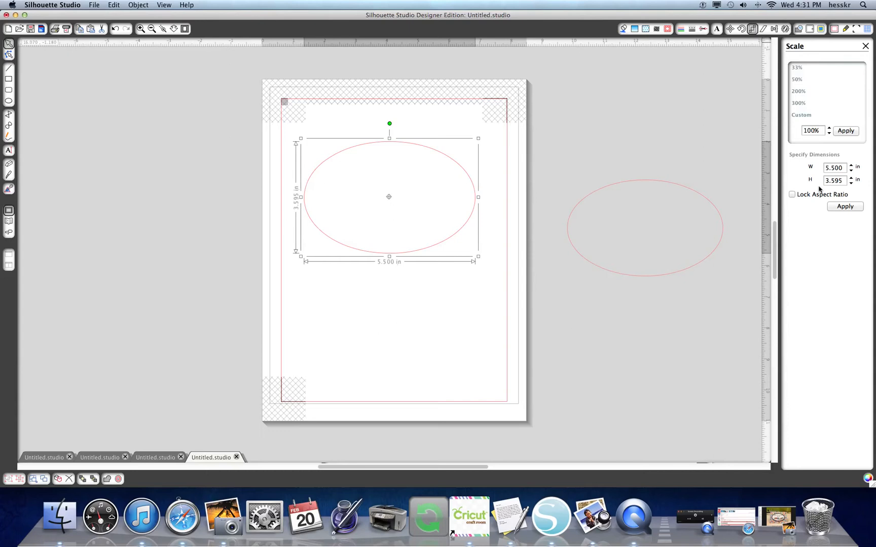
{"action": "left_click", "coordinate": [792, 195]}
{"action": "left_click", "coordinate": [834, 168]}
{"action": "type", "text": "2"}
{"action": "key", "text": "BackSpace"}
{"action": "key", "text": "BackSpace"}
{"action": "key", "text": "BackSpace"}
{"action": "type", "text": "5.2"}
{"action": "left_click", "coordinate": [840, 206]}
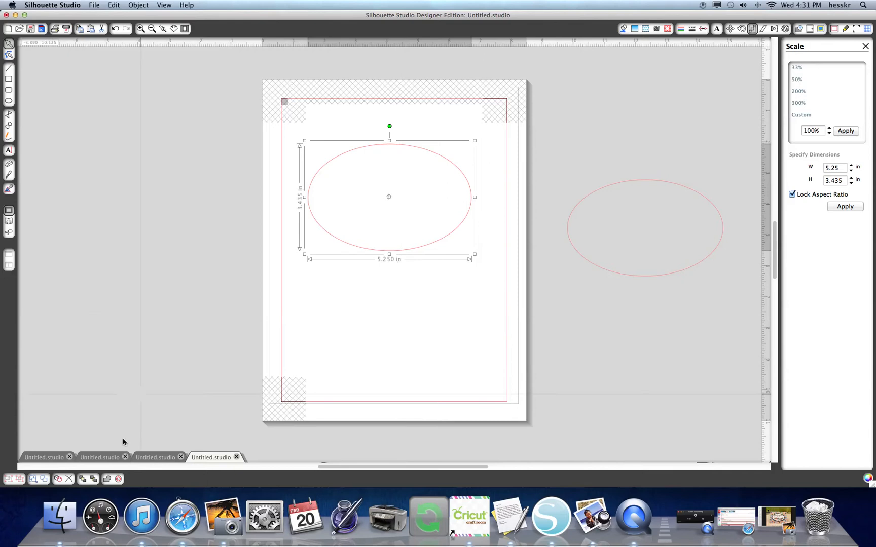
Step: Compare with the sentiment oval in the pebbles document, and fill the 5.25 in ellipse with black
{"action": "left_click", "coordinate": [96, 457]}
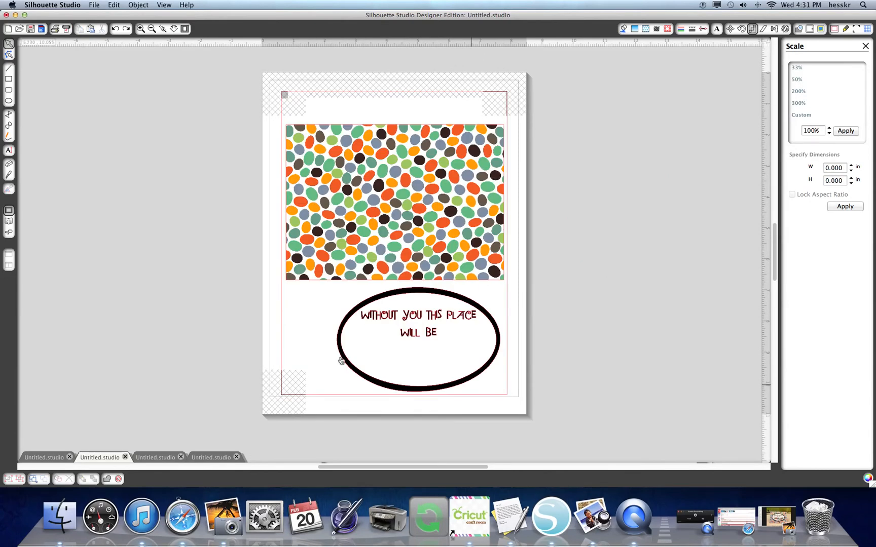
{"action": "left_click", "coordinate": [210, 457]}
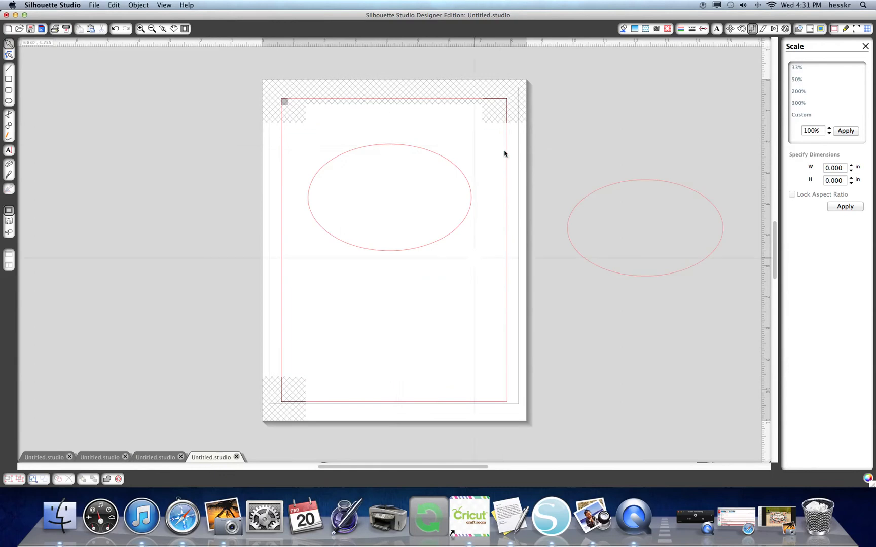
{"action": "left_click", "coordinate": [394, 145]}
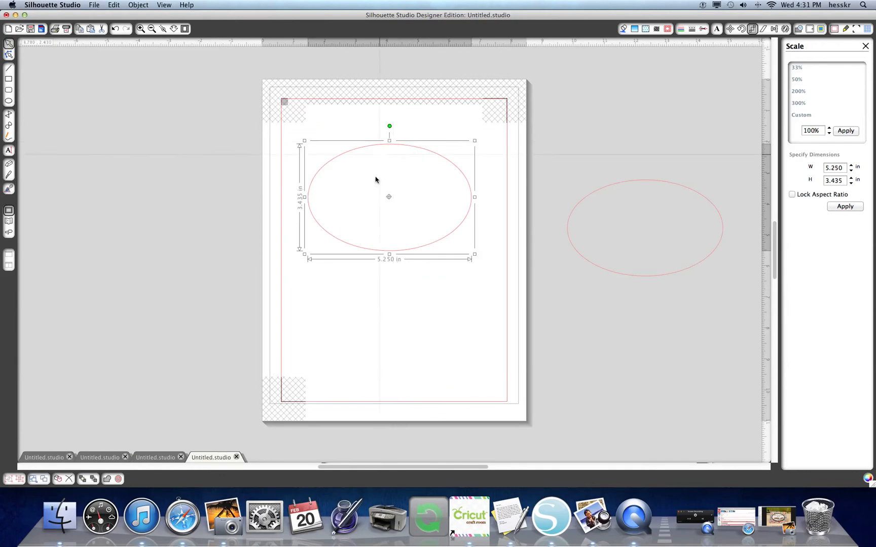
{"action": "left_click", "coordinate": [627, 29]}
{"action": "left_click", "coordinate": [794, 83]}
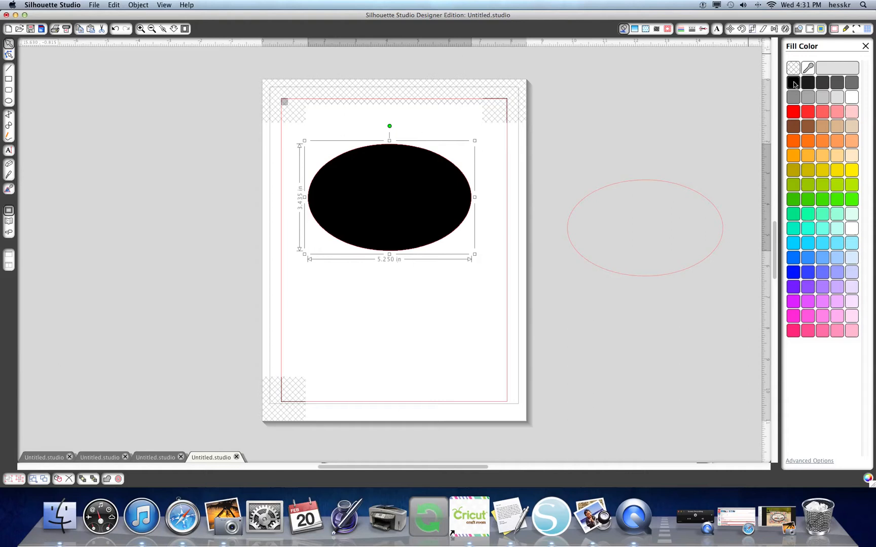
Step: Fill the smaller ellipse beside the page with white and place it on top of the black ellipse
{"action": "left_click", "coordinate": [632, 187]}
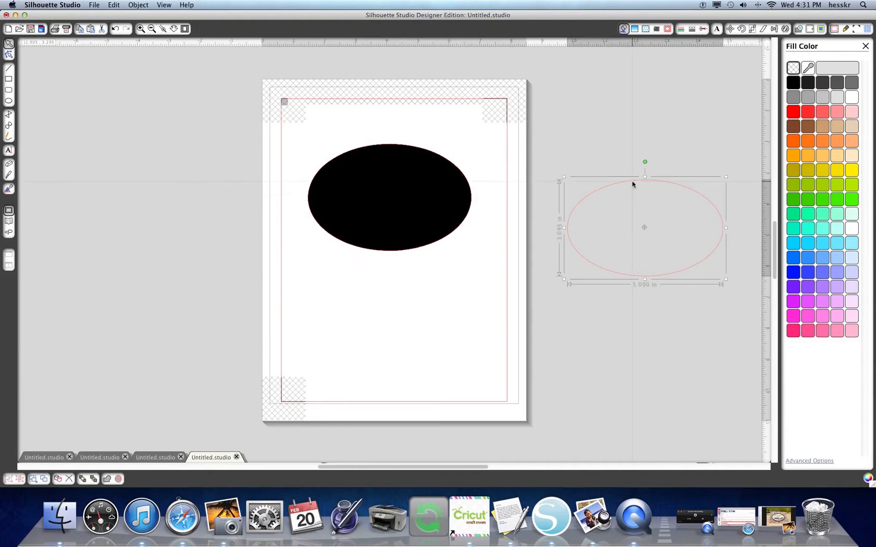
{"action": "left_click", "coordinate": [851, 97]}
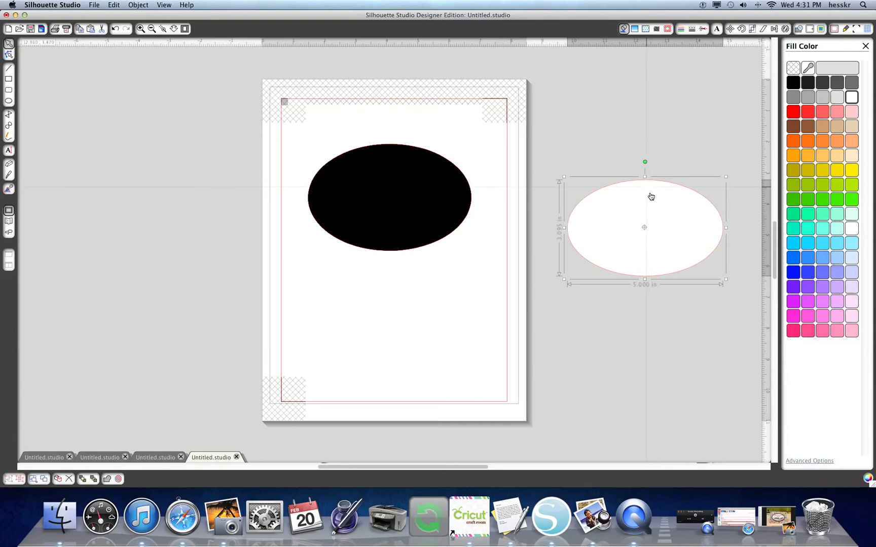
{"action": "left_click_drag", "start_coordinate": [647, 194], "coordinate": [395, 165]}
{"action": "left_click", "coordinate": [689, 195]}
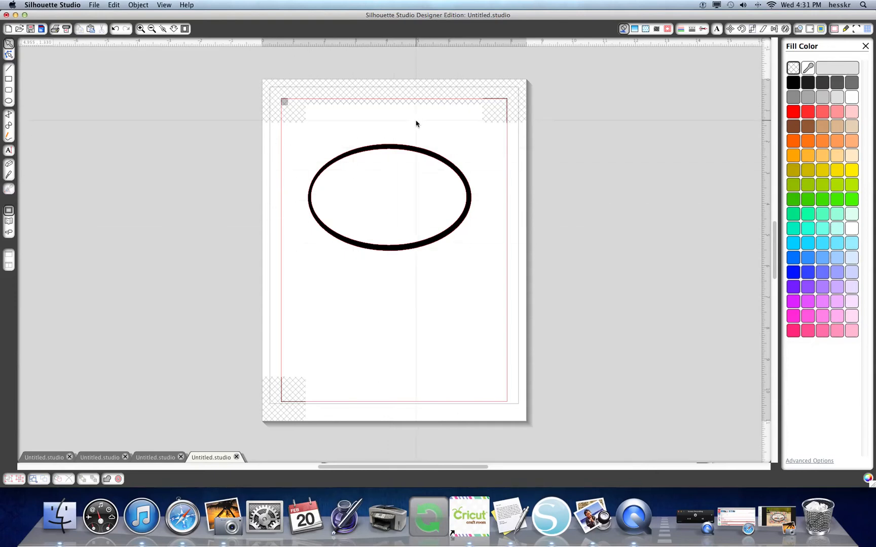
Step: Align the white and black ellipses to a common center so the black border is even
{"action": "left_click_drag", "start_coordinate": [303, 130], "coordinate": [499, 289]}
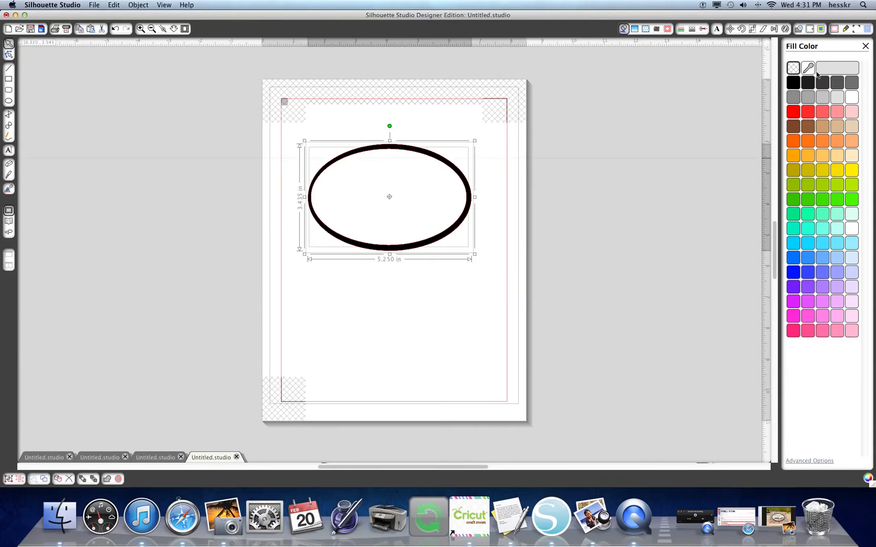
{"action": "left_click", "coordinate": [740, 30]}
{"action": "left_click", "coordinate": [752, 29]}
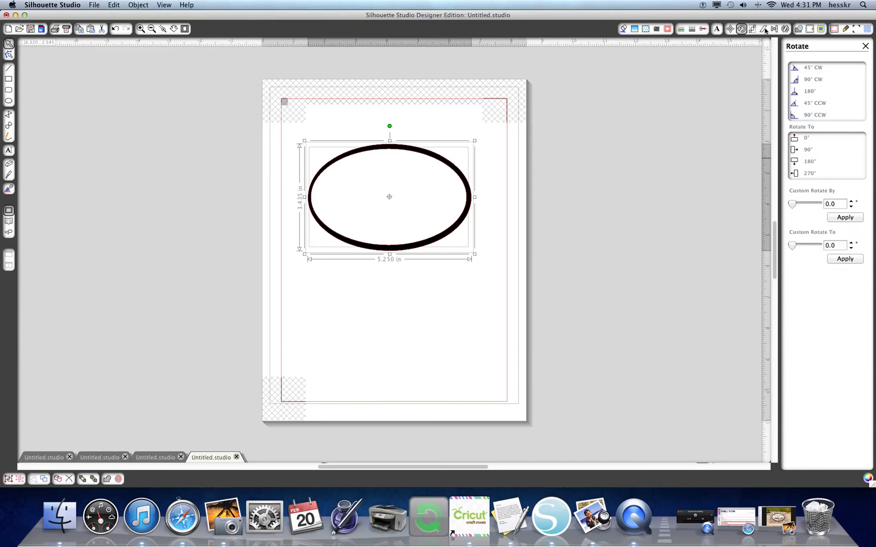
{"action": "left_click", "coordinate": [774, 29]}
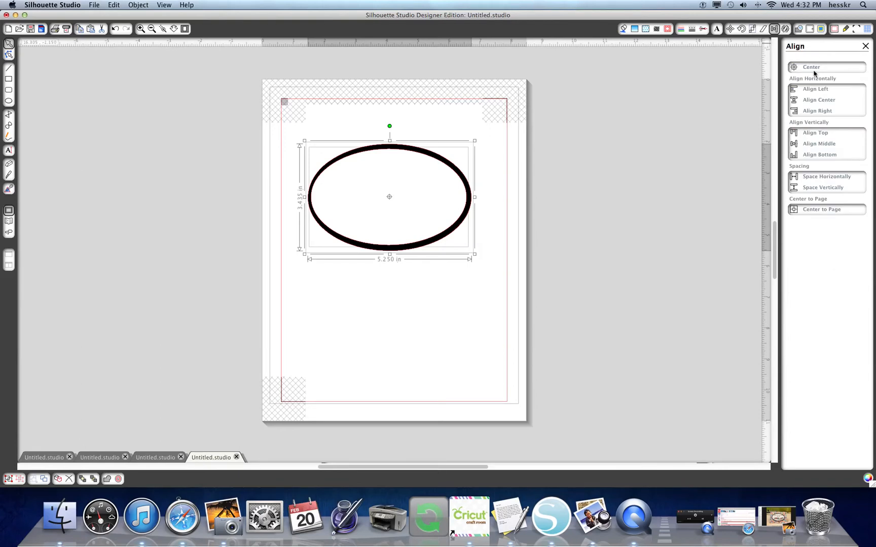
{"action": "left_click", "coordinate": [813, 68]}
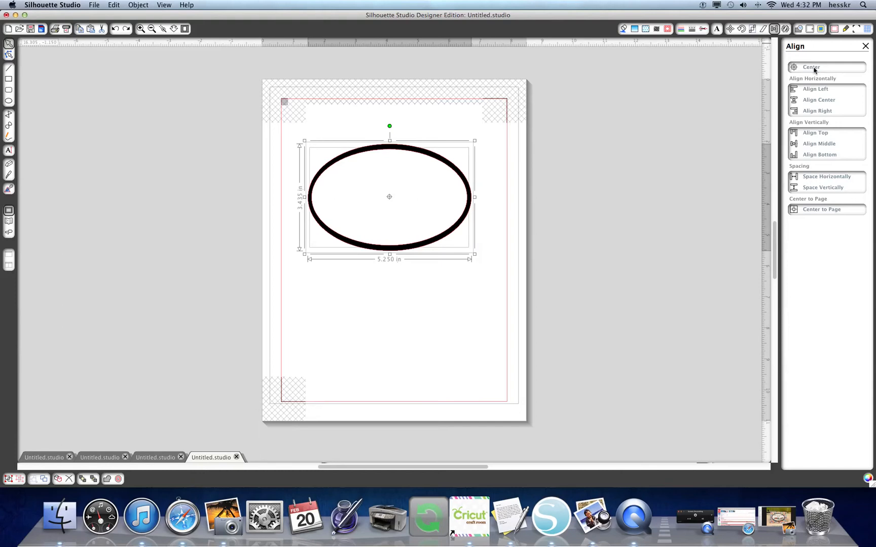
{"action": "left_click", "coordinate": [386, 321]}
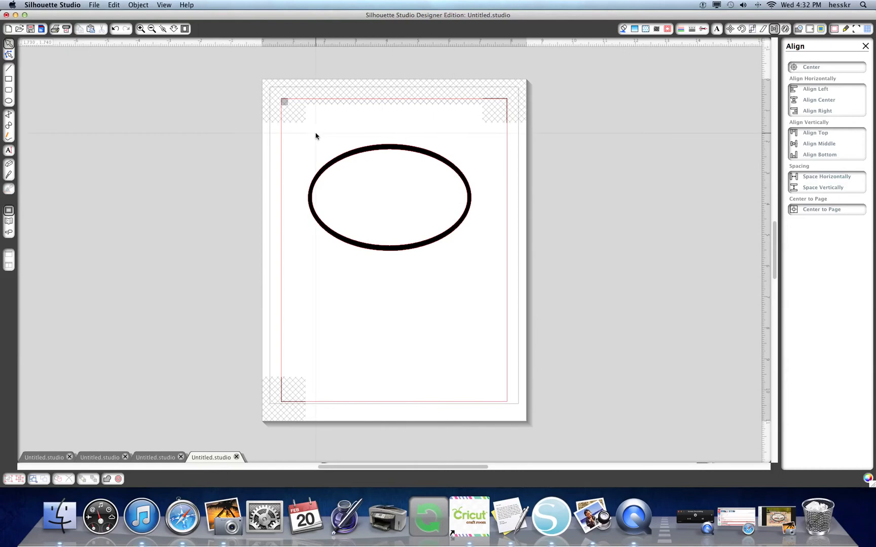
Step: Group the white and black ellipses into one object
{"action": "left_click_drag", "start_coordinate": [295, 135], "coordinate": [492, 270]}
{"action": "right_click", "coordinate": [455, 249]}
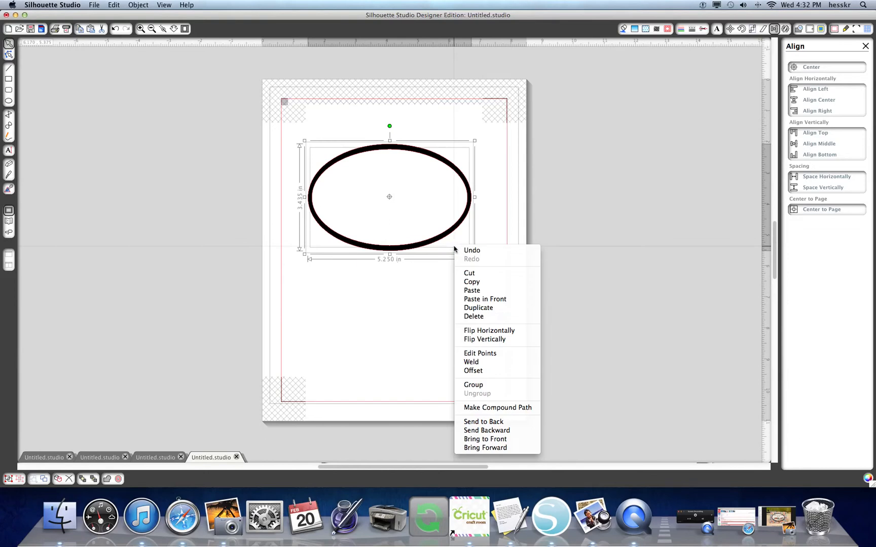
{"action": "left_click", "coordinate": [495, 386]}
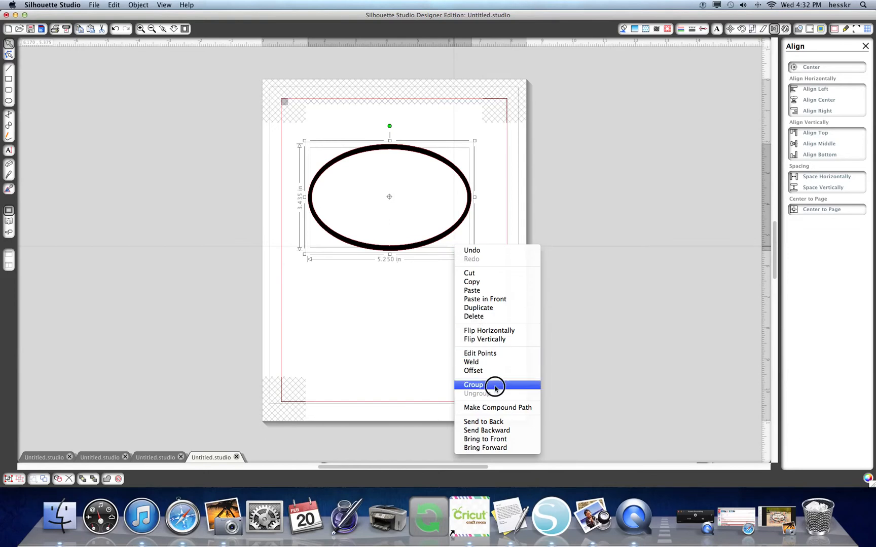
{"action": "left_click", "coordinate": [405, 368]}
Step: Move the grouped oval to the lower right of the page, inside the registration mark area
{"action": "left_click", "coordinate": [387, 203]}
{"action": "left_click_drag", "start_coordinate": [387, 203], "coordinate": [418, 347]}
{"action": "left_click", "coordinate": [418, 347]}
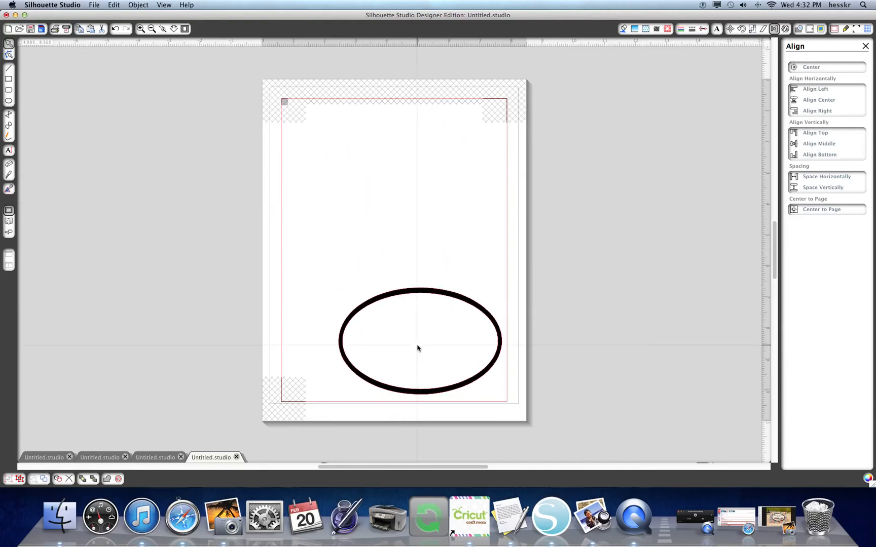
Step: Draw a rectangle about 6.26 by 3.46 in above the black-bordered oval, using the finished pebble-pattern layout as reference
{"action": "left_click", "coordinate": [103, 457]}
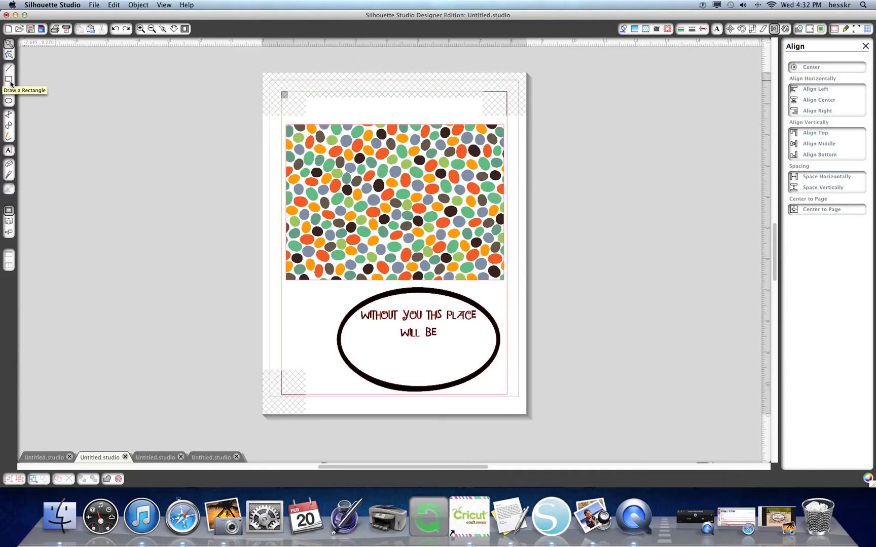
{"action": "left_click", "coordinate": [213, 458]}
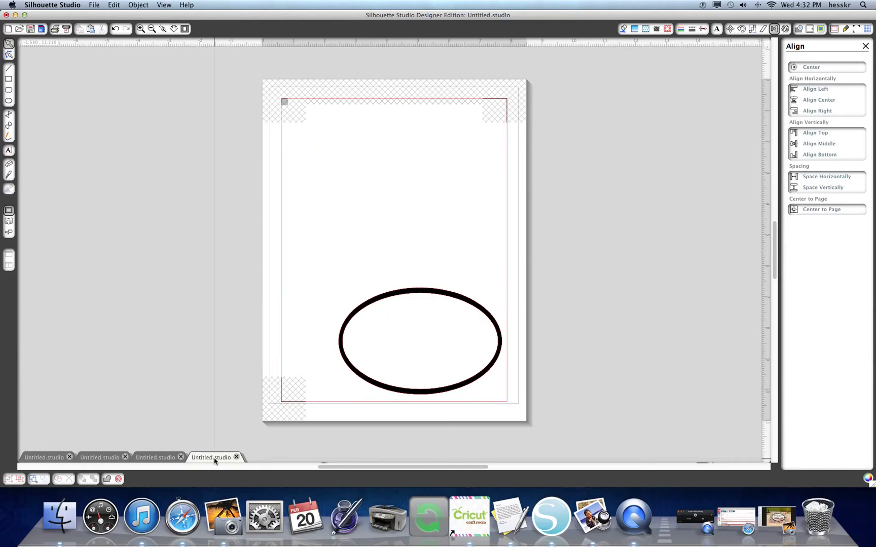
{"action": "left_click", "coordinate": [9, 79]}
{"action": "mouse_move", "coordinate": [293, 135]}
{"action": "left_mouse_down"}
{"action": "mouse_move", "coordinate": [410, 146]}
{"action": "mouse_move", "coordinate": [463, 196]}
{"action": "mouse_move", "coordinate": [487, 243]}
{"action": "left_mouse_up"}
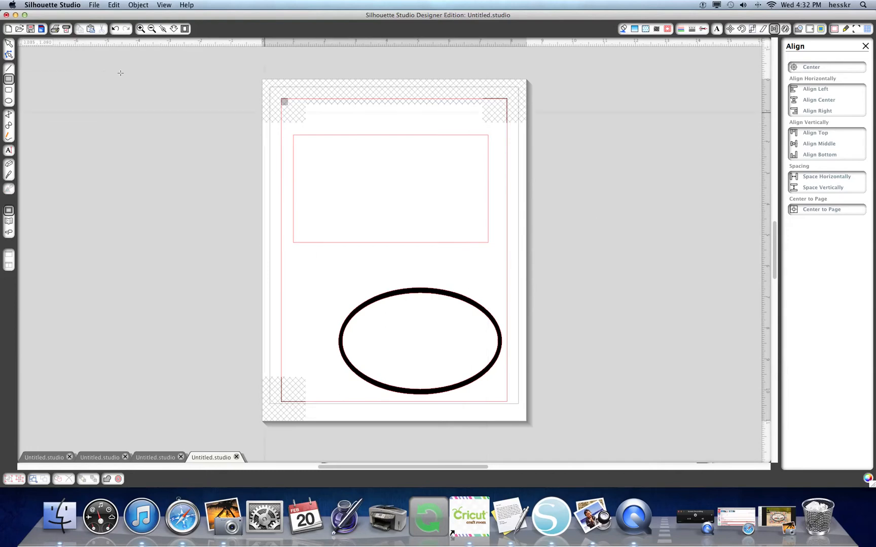
Step: Resize the rectangle above the oval to 7 in wide by 5 in high
{"action": "left_click", "coordinate": [9, 44]}
{"action": "left_click_drag", "start_coordinate": [285, 128], "coordinate": [505, 277]}
{"action": "left_click", "coordinate": [752, 29]}
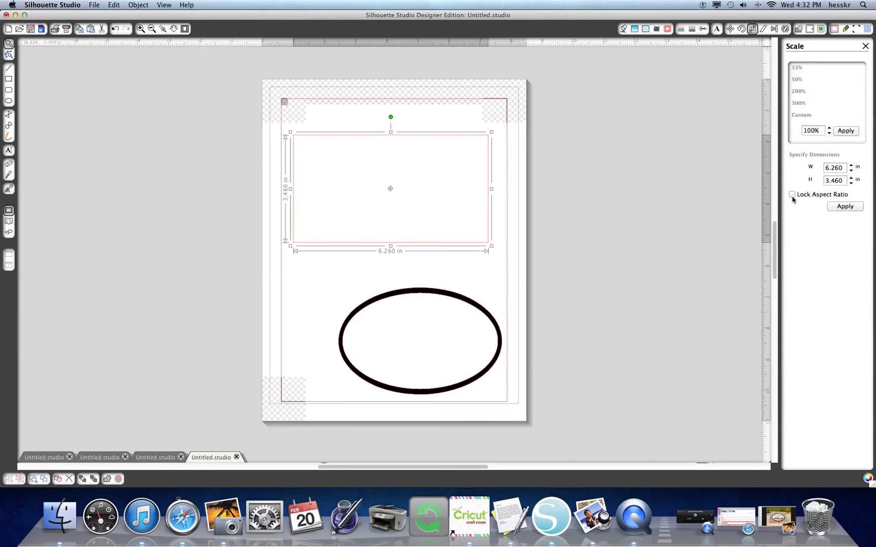
{"action": "double_click", "coordinate": [844, 169]}
{"action": "type", "text": "7"}
{"action": "double_click", "coordinate": [843, 181]}
{"action": "type", "text": "5"}
{"action": "left_click", "coordinate": [845, 207]}
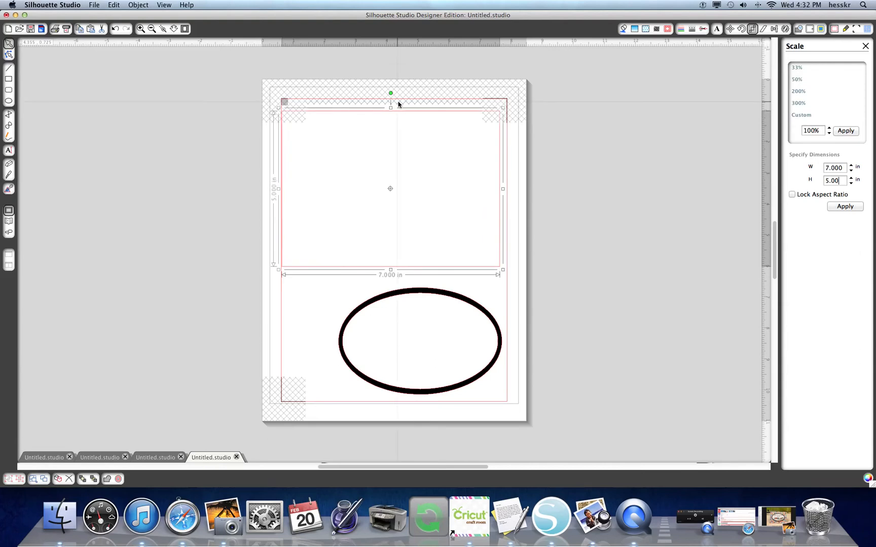
{"action": "left_click", "coordinate": [445, 66]}
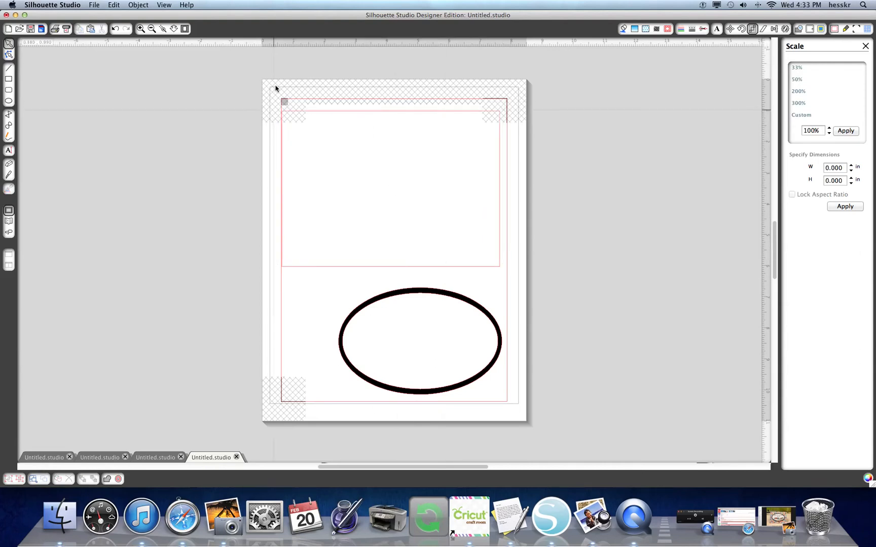
Step: Move the rectangle down just above the oval, inside the registration marks, and fill it with the multicolored pebble pattern from My Patterns
{"action": "left_click_drag", "start_coordinate": [273, 96], "coordinate": [546, 274]}
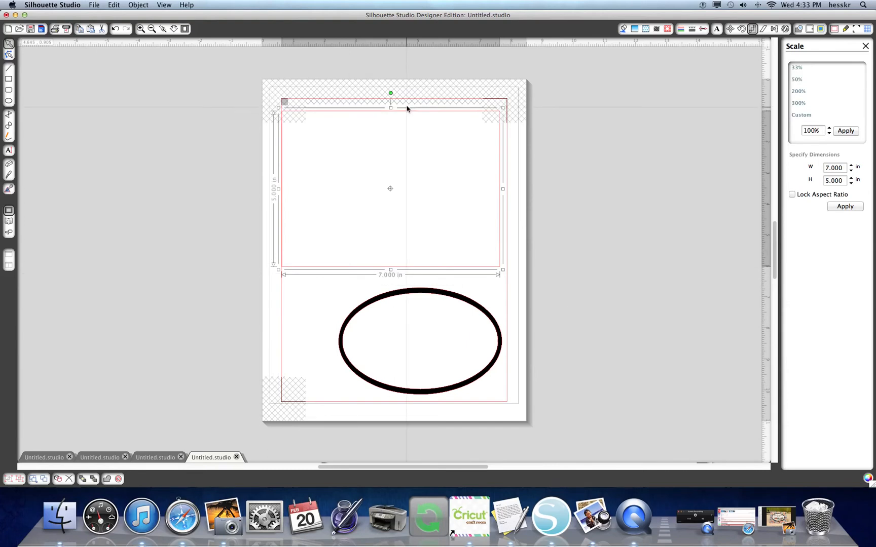
{"action": "left_click_drag", "start_coordinate": [408, 115], "coordinate": [411, 132]}
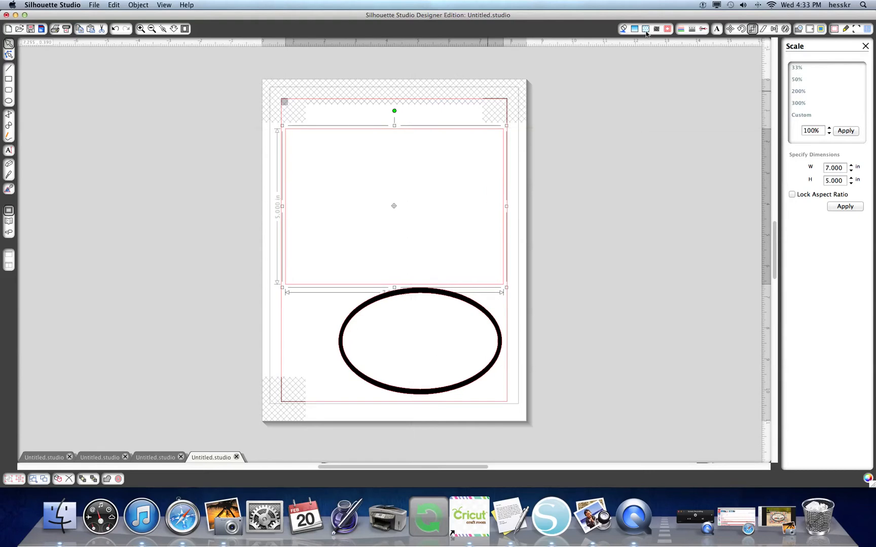
{"action": "left_click", "coordinate": [645, 29]}
{"action": "scroll", "coordinate": [829, 292], "scroll_direction": "down", "scroll_amount": 15}
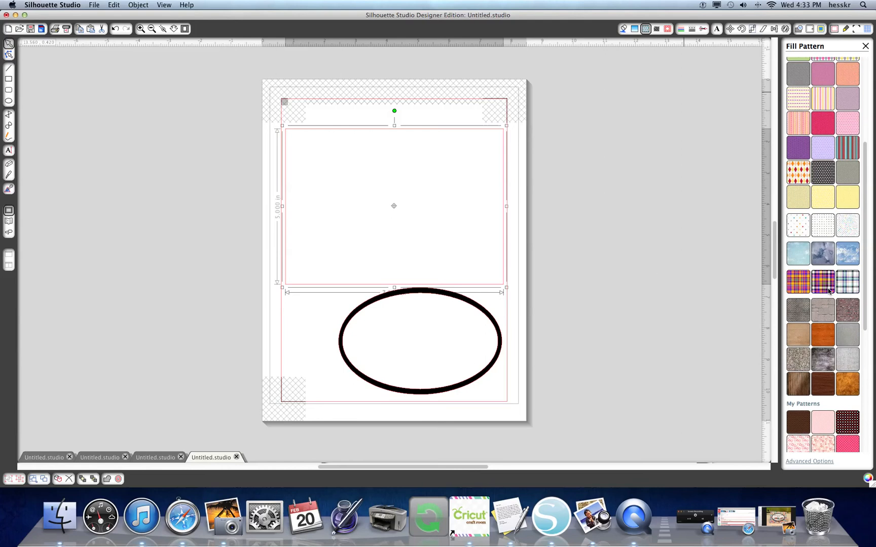
{"action": "left_click", "coordinate": [822, 440]}
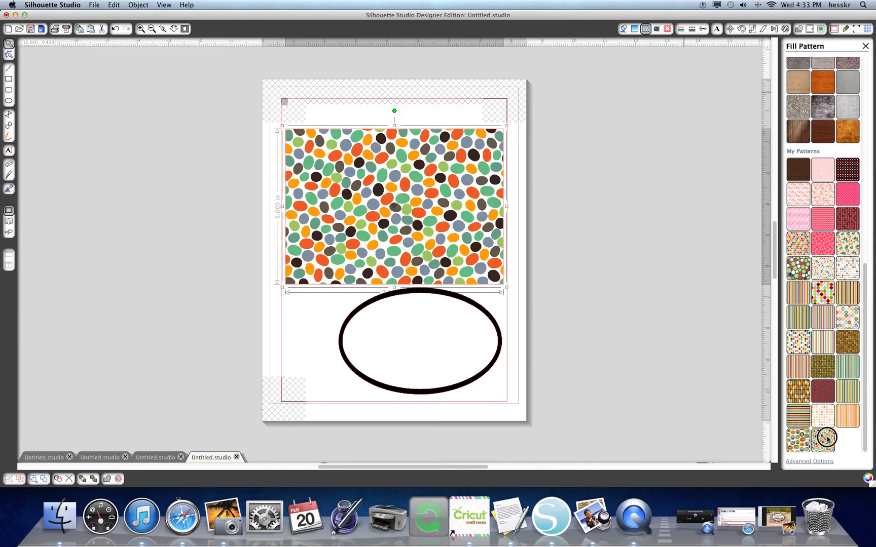
{"action": "left_click", "coordinate": [594, 390]}
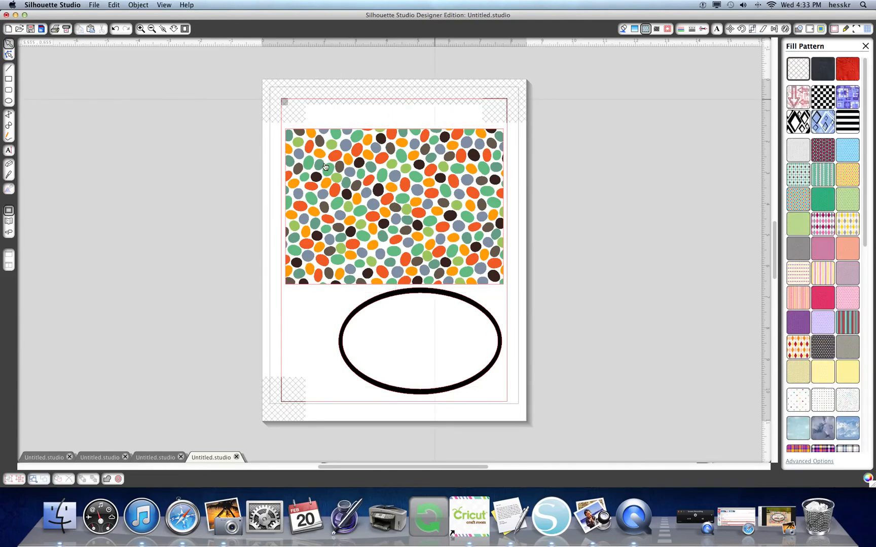
Step: Add the text "without you this place" with "will be" on a second line, in the empty area beside the page
{"action": "left_click", "coordinate": [93, 458]}
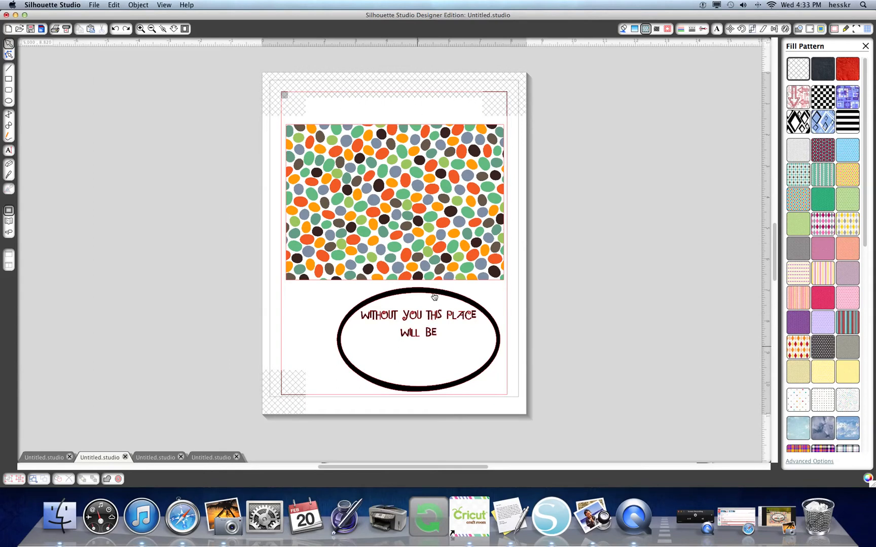
{"action": "left_click", "coordinate": [212, 455]}
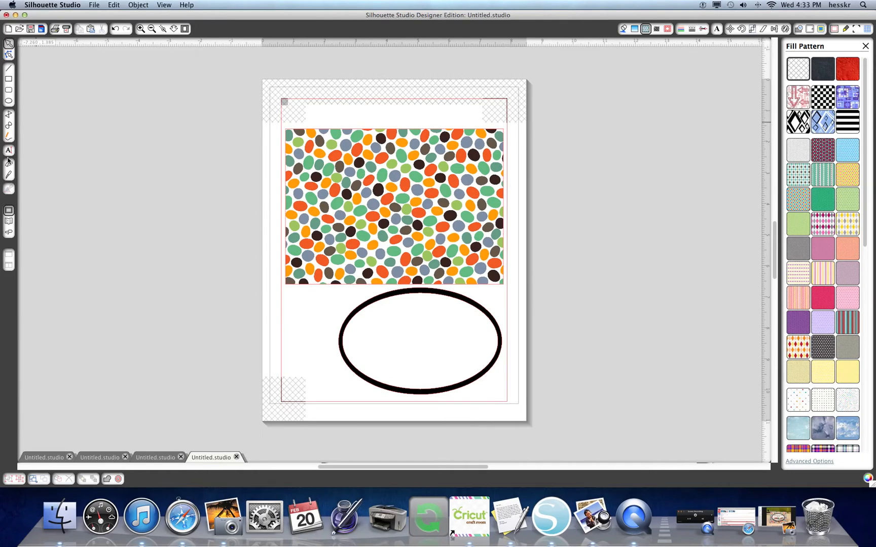
{"action": "left_click", "coordinate": [714, 31]}
{"action": "left_click", "coordinate": [9, 151]}
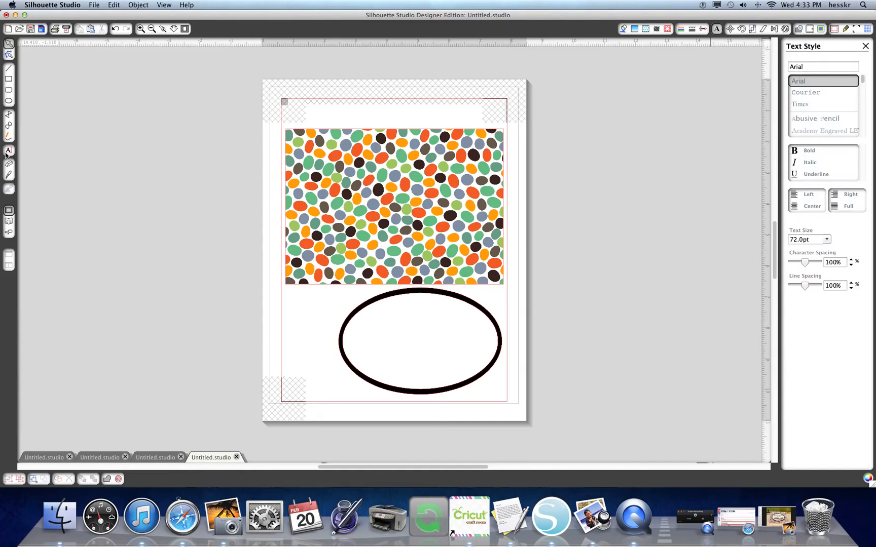
{"action": "left_click", "coordinate": [8, 152]}
{"action": "left_click", "coordinate": [565, 195]}
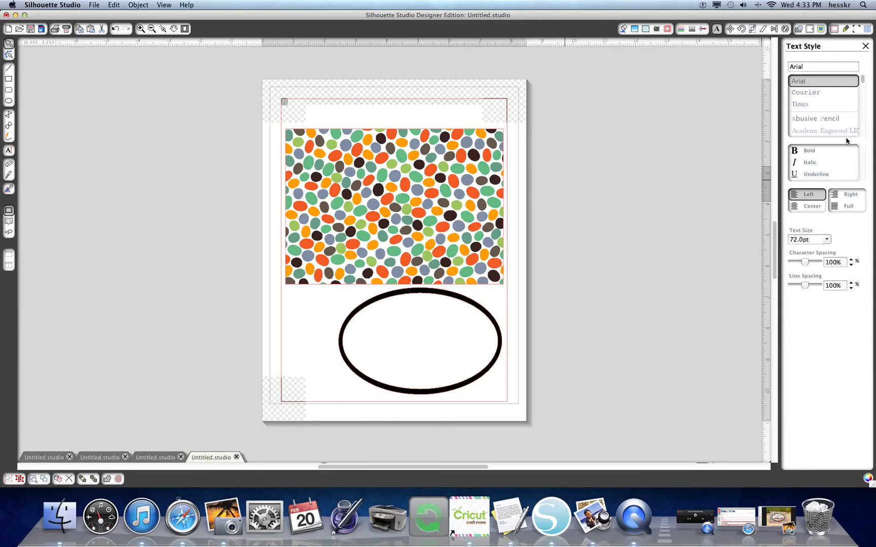
{"action": "type", "text": "without you th"}
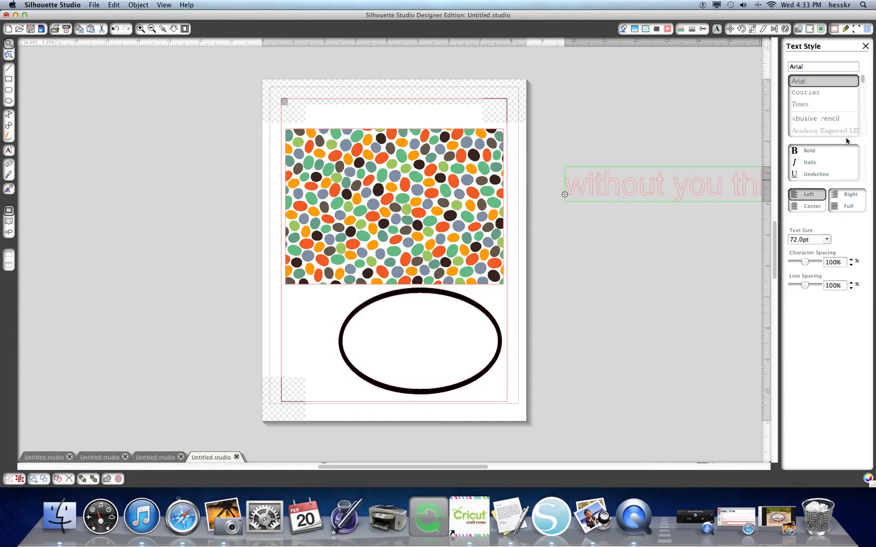
{"action": "key", "text": "BackSpace"}
{"action": "type", "text": "h"}
{"action": "key", "text": "Return"}
{"action": "type", "text": "w"}
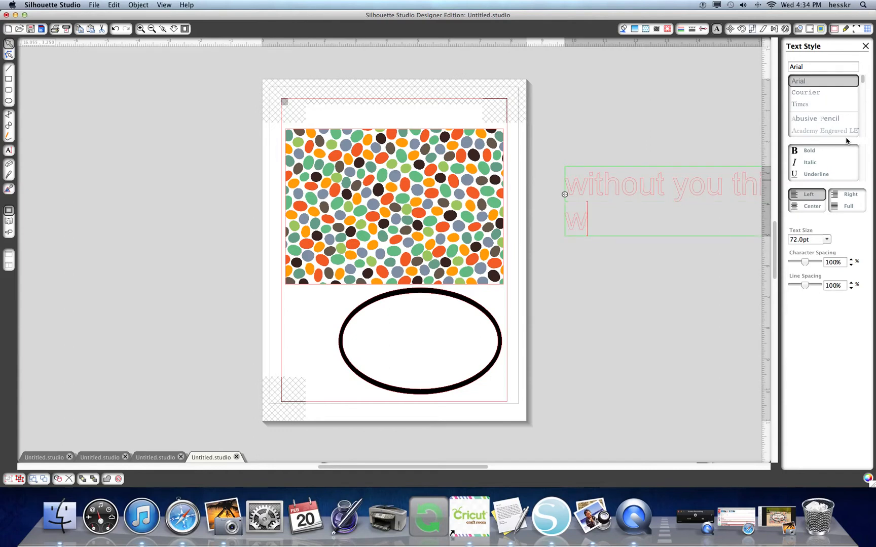
{"action": "type", "text": "ill be"}
{"action": "left_click", "coordinate": [562, 164]}
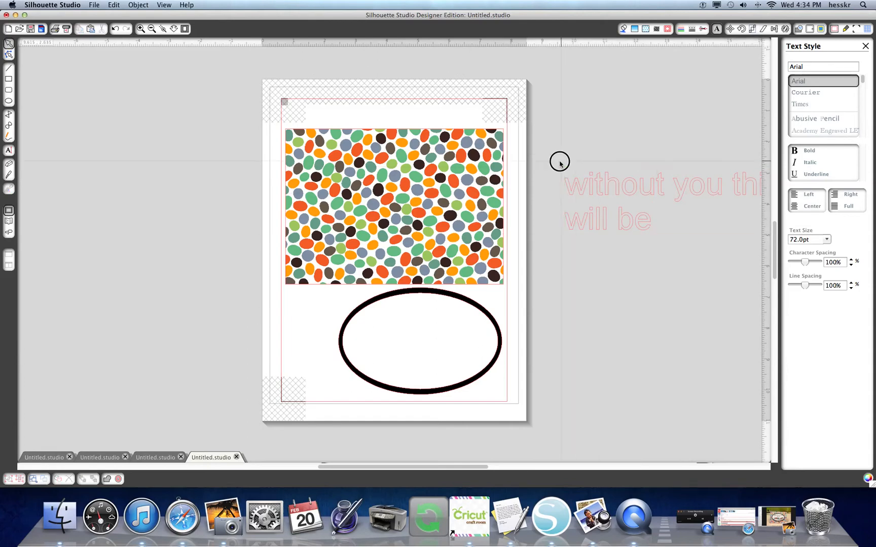
Step: Change the font of the two-line sentiment text to Island of Misfit Toys
{"action": "left_click", "coordinate": [856, 255]}
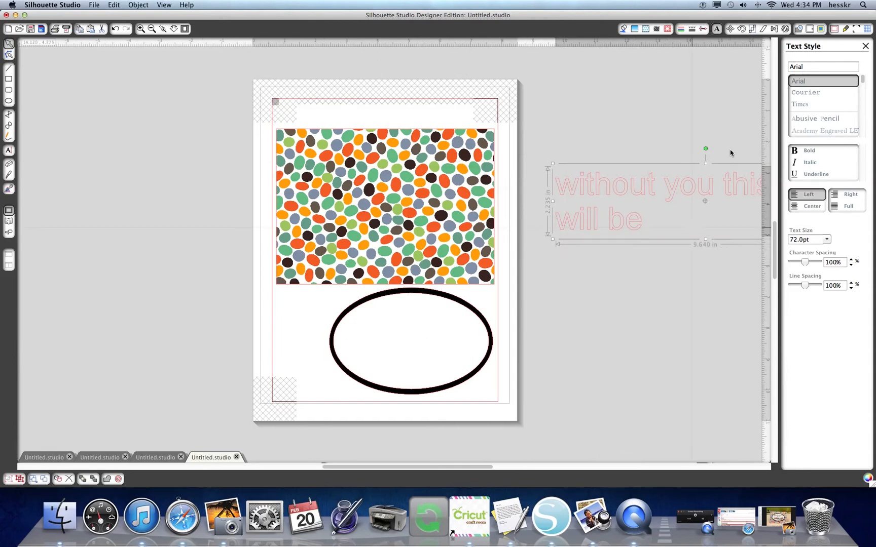
{"action": "left_click", "coordinate": [699, 170]}
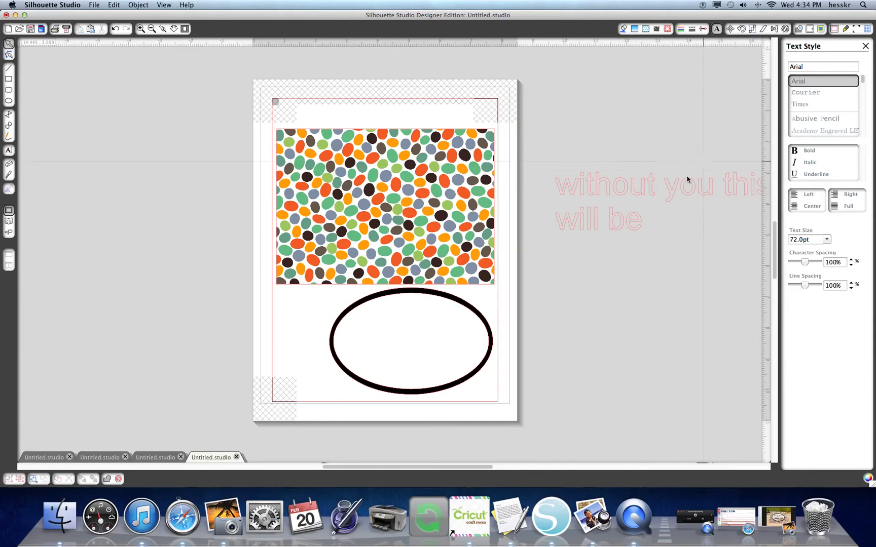
{"action": "left_click_drag", "start_coordinate": [544, 156], "coordinate": [745, 252]}
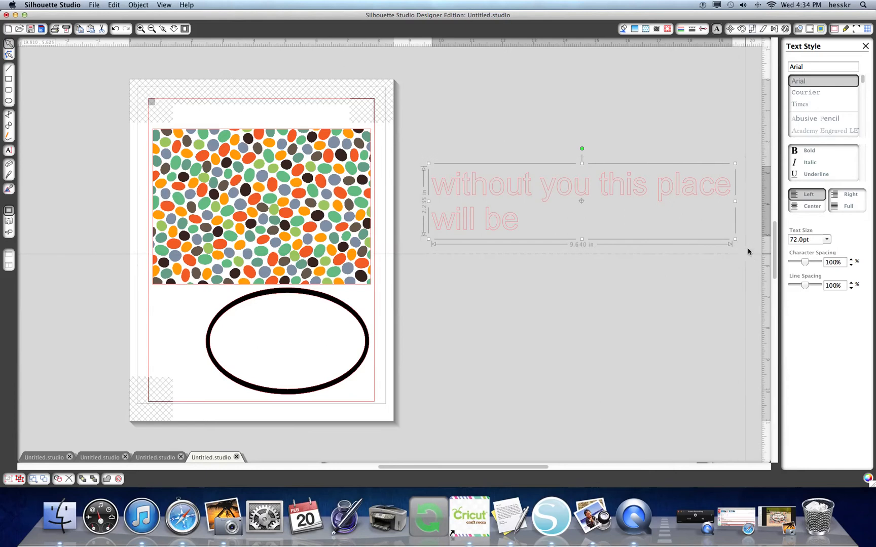
{"action": "key", "text": "Down"}
{"action": "key", "text": "Down"}
{"action": "left_click", "coordinate": [862, 85]}
{"action": "scroll", "coordinate": [862, 83], "scroll_direction": "down", "scroll_amount": 2}
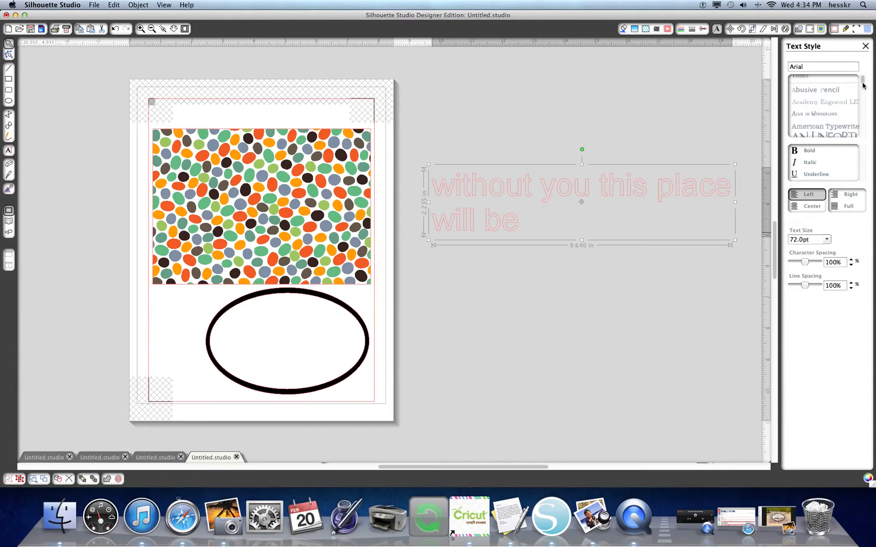
{"action": "scroll", "coordinate": [817, 129], "scroll_direction": "down", "scroll_amount": 10}
{"action": "scroll", "coordinate": [823, 125], "scroll_direction": "down", "scroll_amount": 2}
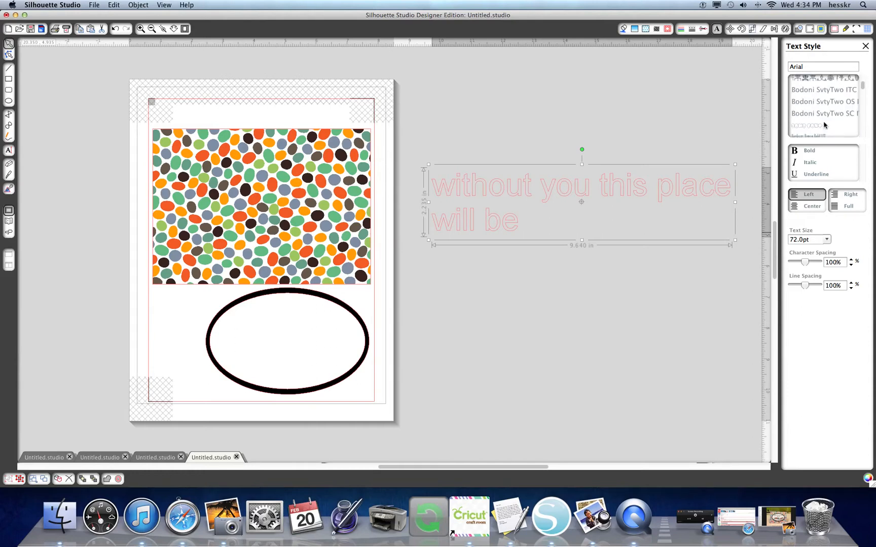
{"action": "scroll", "coordinate": [824, 125], "scroll_direction": "down", "scroll_amount": 3}
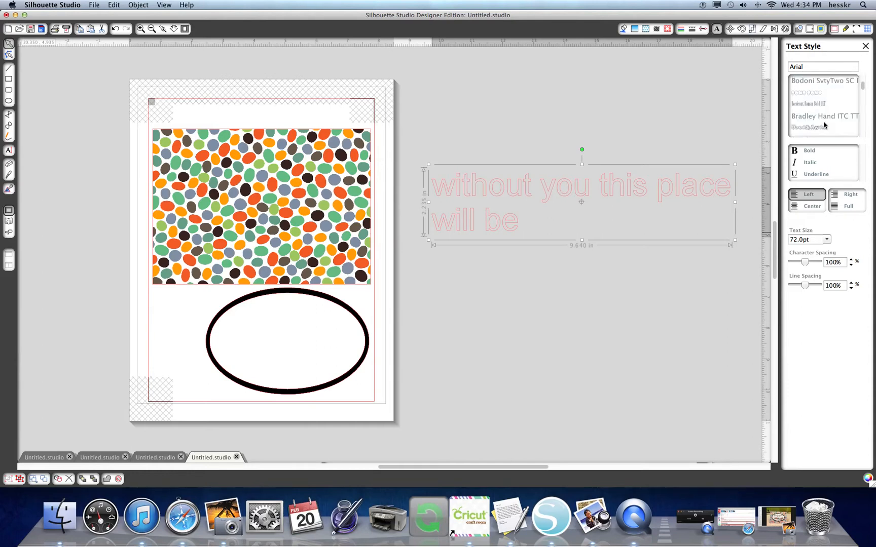
{"action": "scroll", "coordinate": [824, 124], "scroll_direction": "up", "scroll_amount": 5}
{"action": "scroll", "coordinate": [824, 125], "scroll_direction": "down", "scroll_amount": 2}
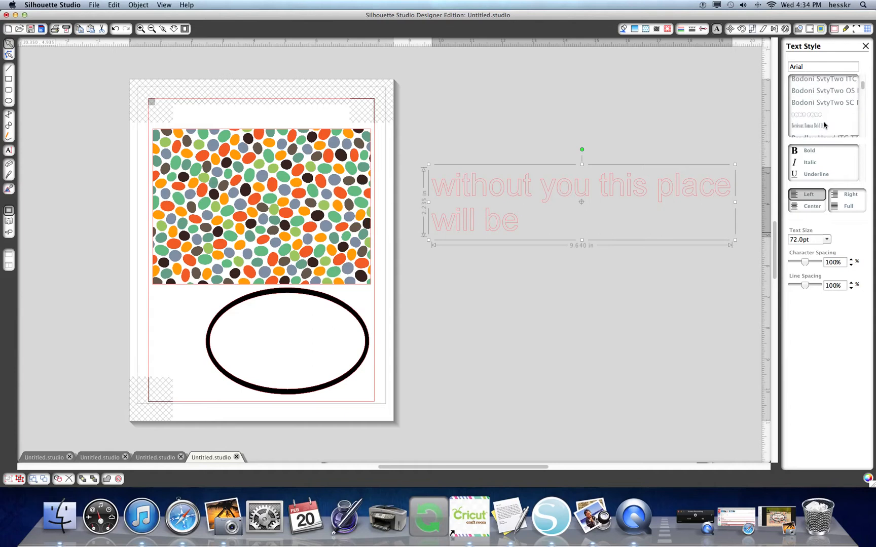
{"action": "scroll", "coordinate": [824, 124], "scroll_direction": "down", "scroll_amount": 3}
{"action": "scroll", "coordinate": [824, 125], "scroll_direction": "down", "scroll_amount": 5}
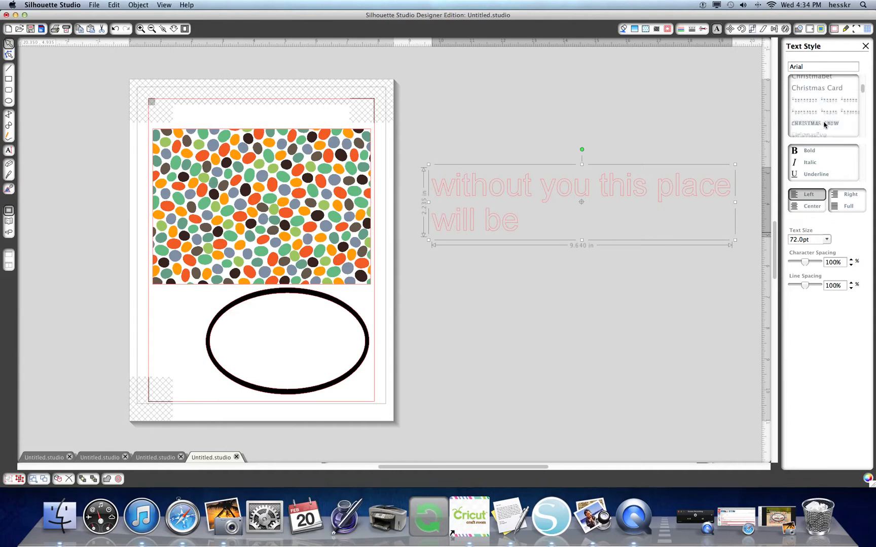
{"action": "scroll", "coordinate": [823, 125], "scroll_direction": "down", "scroll_amount": 3}
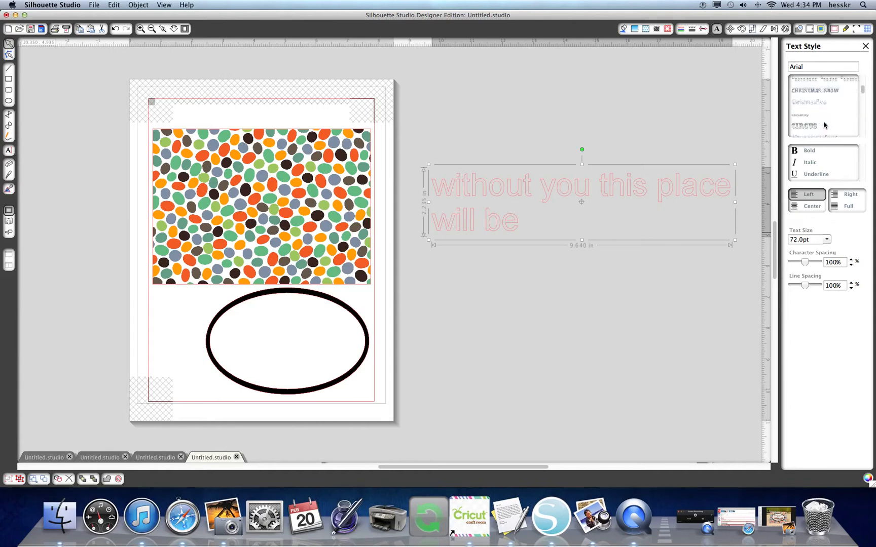
{"action": "scroll", "coordinate": [824, 124], "scroll_direction": "down", "scroll_amount": 4}
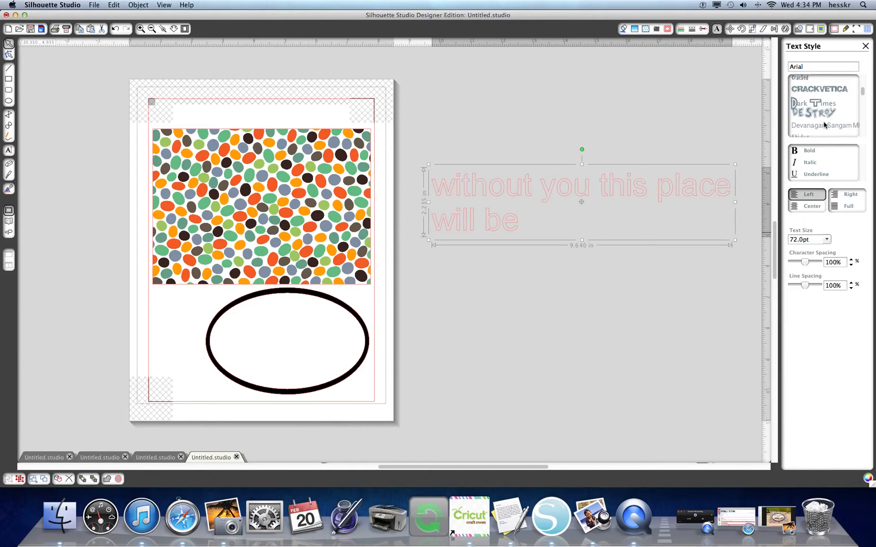
{"action": "scroll", "coordinate": [823, 124], "scroll_direction": "down", "scroll_amount": 5}
{"action": "scroll", "coordinate": [823, 125], "scroll_direction": "down", "scroll_amount": 5}
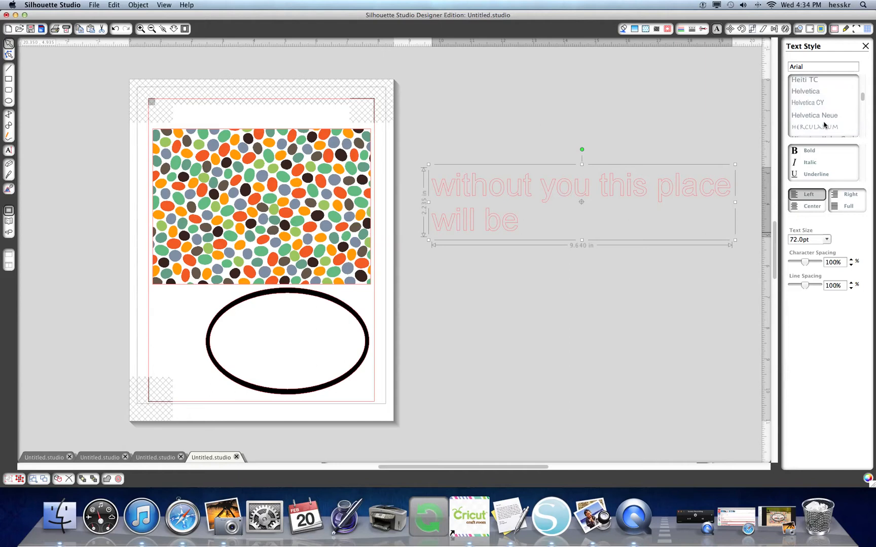
{"action": "scroll", "coordinate": [824, 125], "scroll_direction": "down", "scroll_amount": 5}
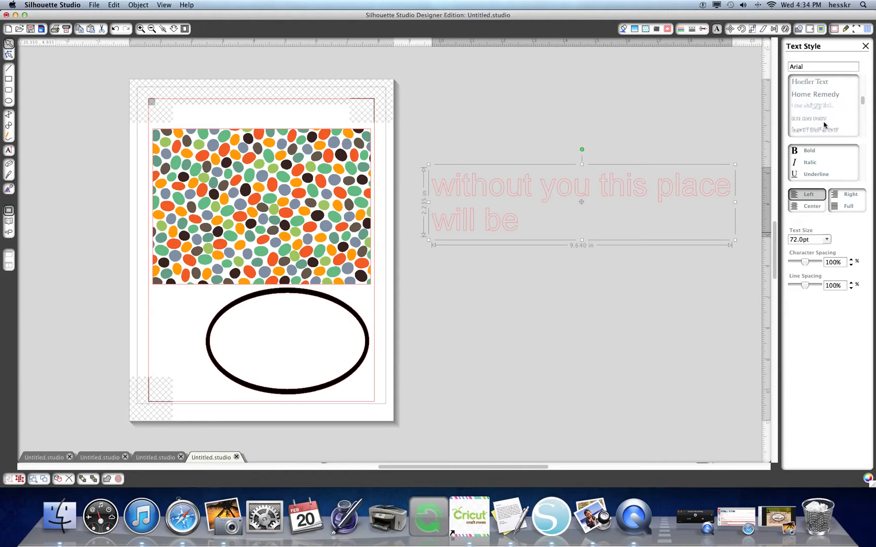
{"action": "scroll", "coordinate": [823, 125], "scroll_direction": "down", "scroll_amount": 3}
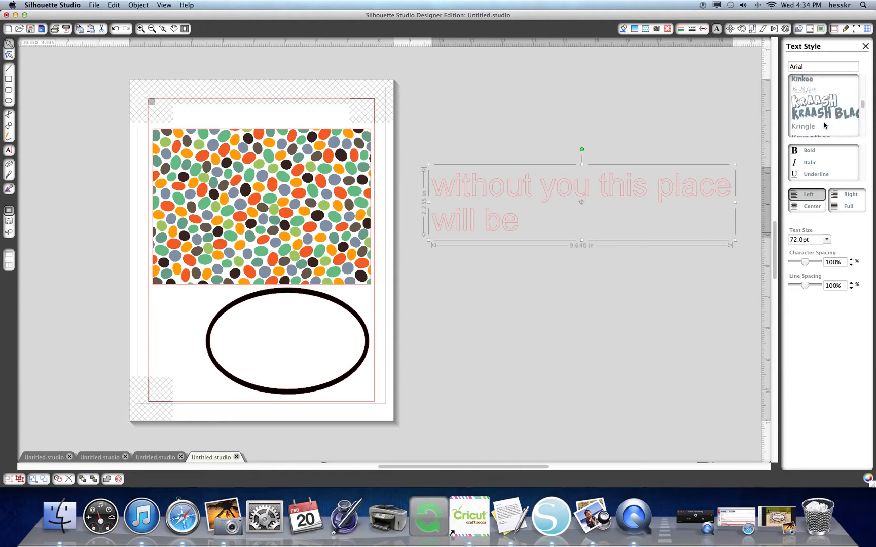
{"action": "scroll", "coordinate": [823, 124], "scroll_direction": "down", "scroll_amount": 3}
{"action": "scroll", "coordinate": [823, 125], "scroll_direction": "down", "scroll_amount": 5}
{"action": "scroll", "coordinate": [824, 124], "scroll_direction": "down", "scroll_amount": 4}
{"action": "scroll", "coordinate": [823, 125], "scroll_direction": "down", "scroll_amount": 5}
{"action": "scroll", "coordinate": [821, 115], "scroll_direction": "up", "scroll_amount": 10}
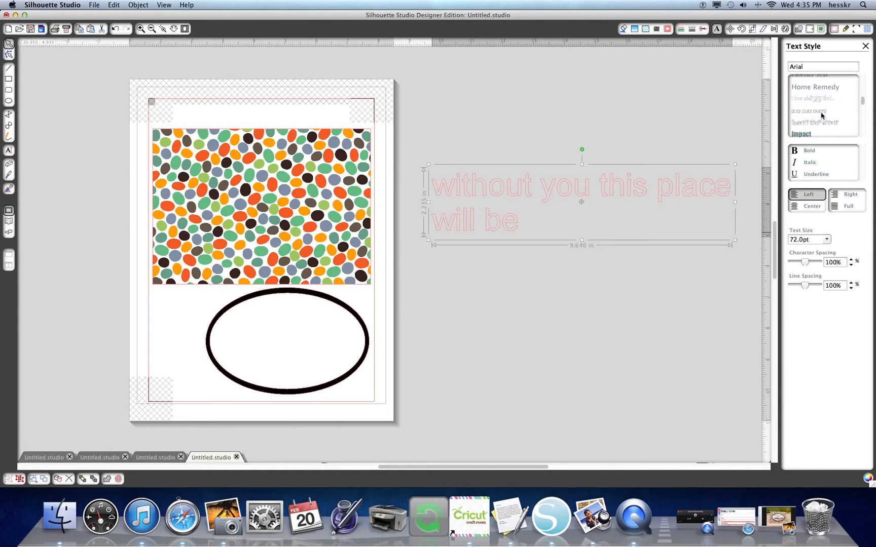
{"action": "scroll", "coordinate": [821, 115], "scroll_direction": "down", "scroll_amount": 3}
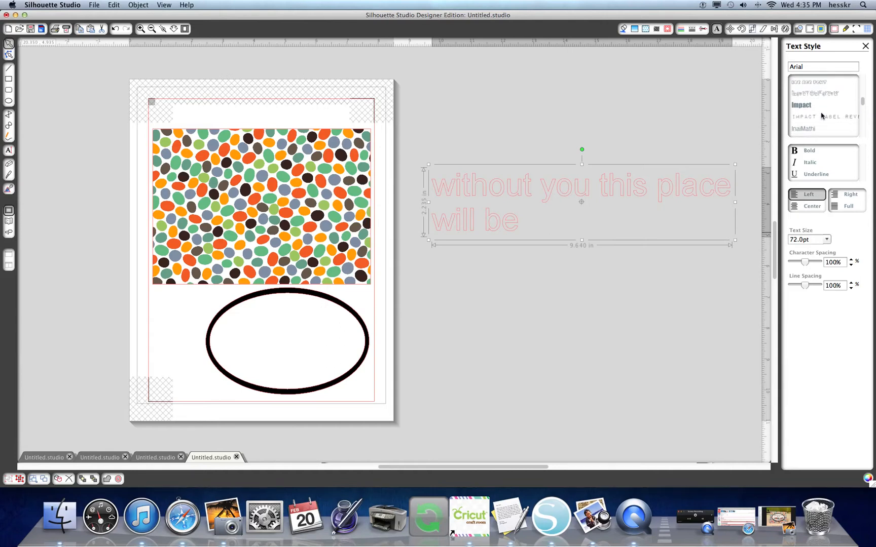
{"action": "scroll", "coordinate": [821, 115], "scroll_direction": "down", "scroll_amount": 1}
{"action": "scroll", "coordinate": [821, 115], "scroll_direction": "down", "scroll_amount": 2}
{"action": "left_click", "coordinate": [821, 116]}
{"action": "left_click", "coordinate": [821, 116]}
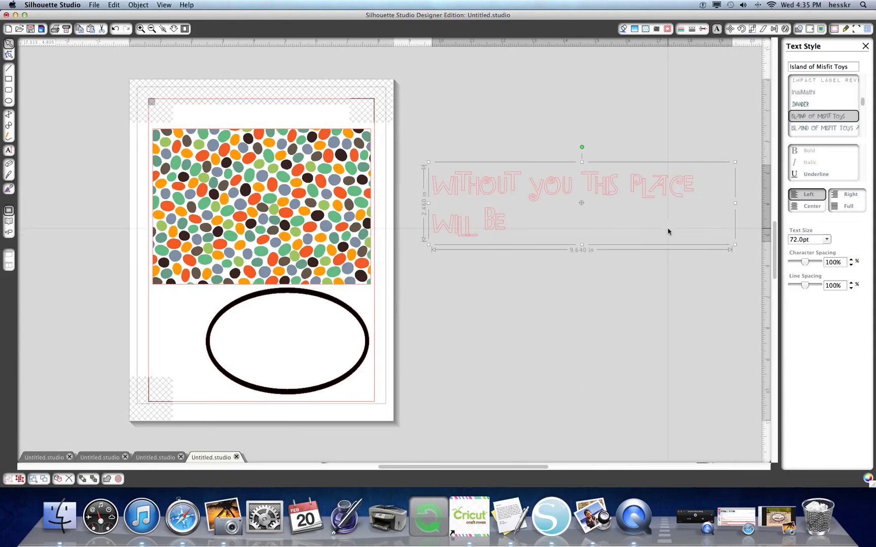
Step: Set the text size of the two-line sentiment to 65 pt
{"action": "left_click", "coordinate": [828, 240]}
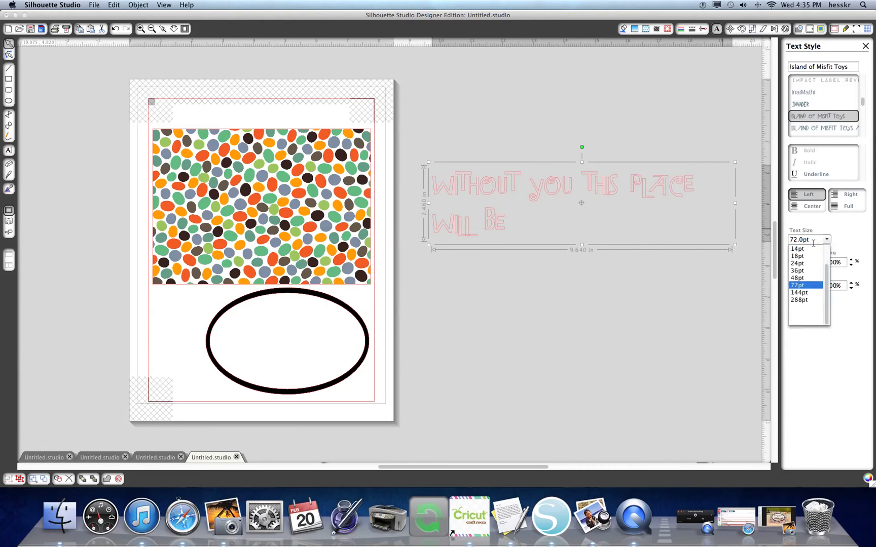
{"action": "left_click", "coordinate": [813, 242]}
{"action": "type", "text": "65."}
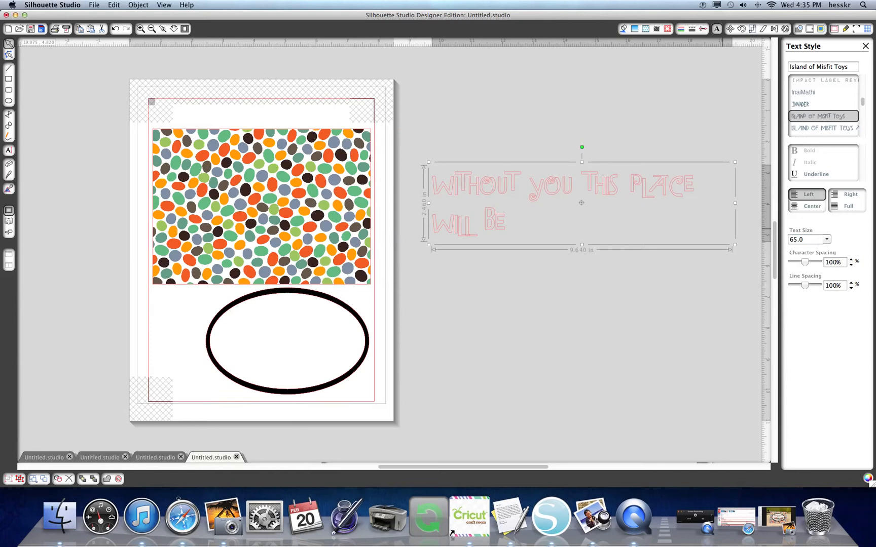
{"action": "key", "text": "Return"}
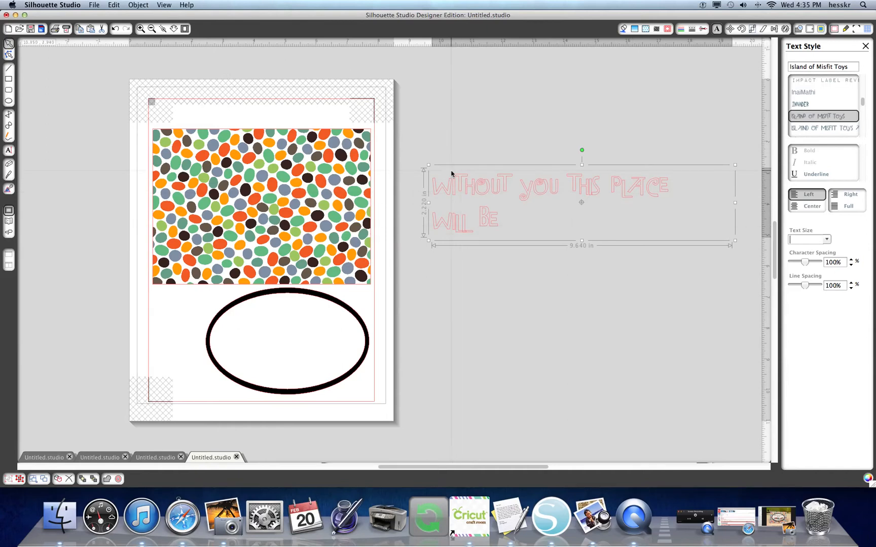
Step: Try to center the two sentiment lines over each other with the Center alignment command
{"action": "left_click", "coordinate": [774, 28]}
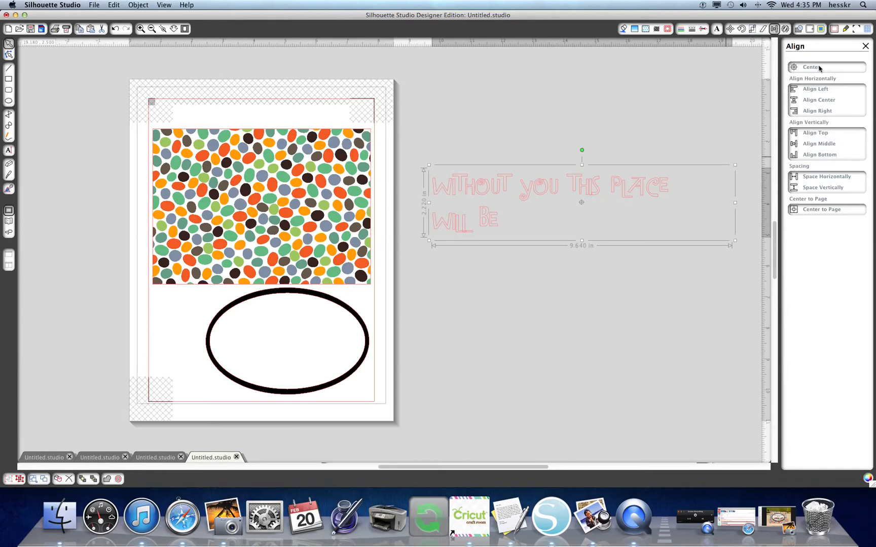
{"action": "left_click_drag", "start_coordinate": [413, 145], "coordinate": [696, 271]}
{"action": "left_click", "coordinate": [815, 68]}
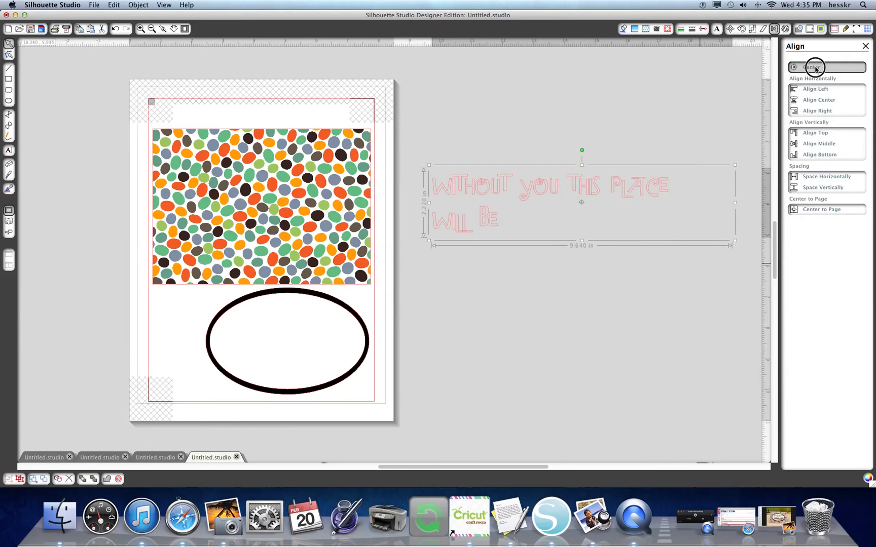
{"action": "left_click", "coordinate": [467, 313]}
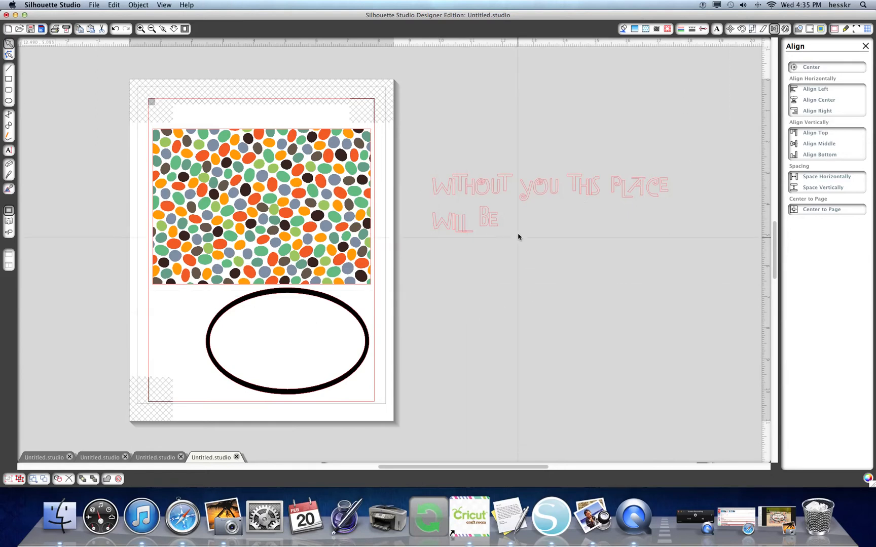
{"action": "left_click_drag", "start_coordinate": [425, 171], "coordinate": [680, 266]}
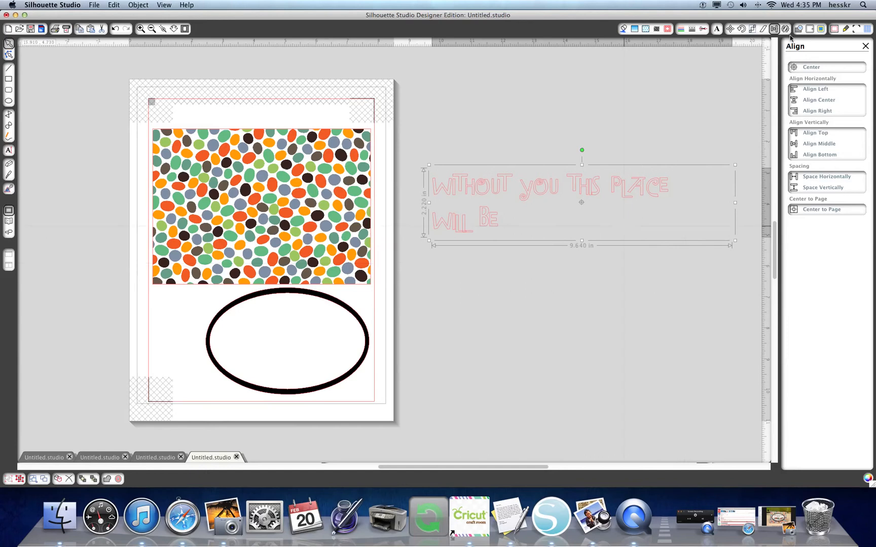
{"action": "left_click", "coordinate": [812, 68]}
{"action": "left_click", "coordinate": [499, 227]}
{"action": "left_click", "coordinate": [452, 184]}
Step: Center-justify the two-line sentiment text and move it lower in the empty area beside the page
{"action": "left_click", "coordinate": [717, 29]}
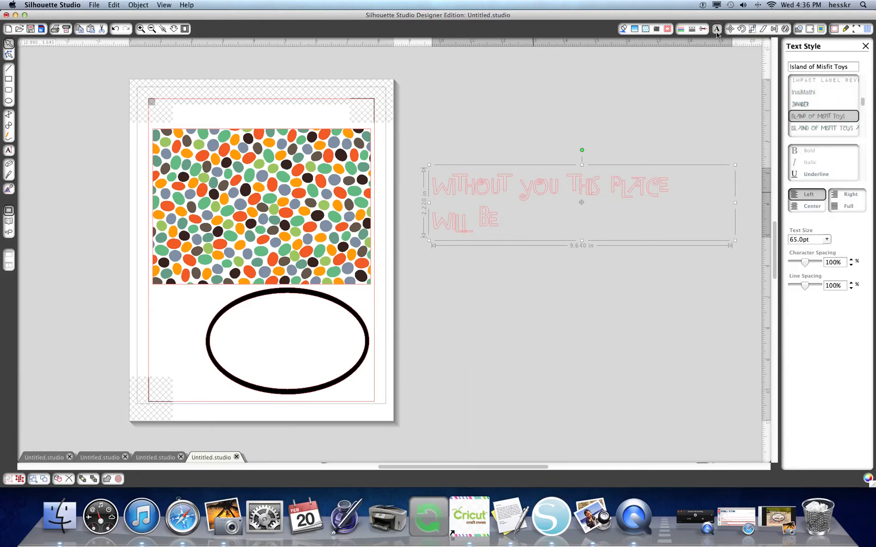
{"action": "left_click", "coordinate": [810, 207]}
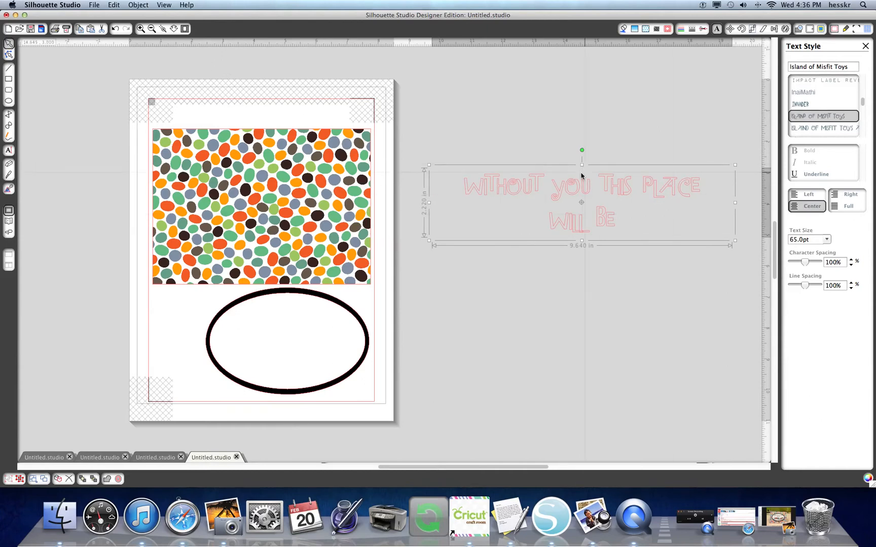
{"action": "left_click", "coordinate": [610, 159]}
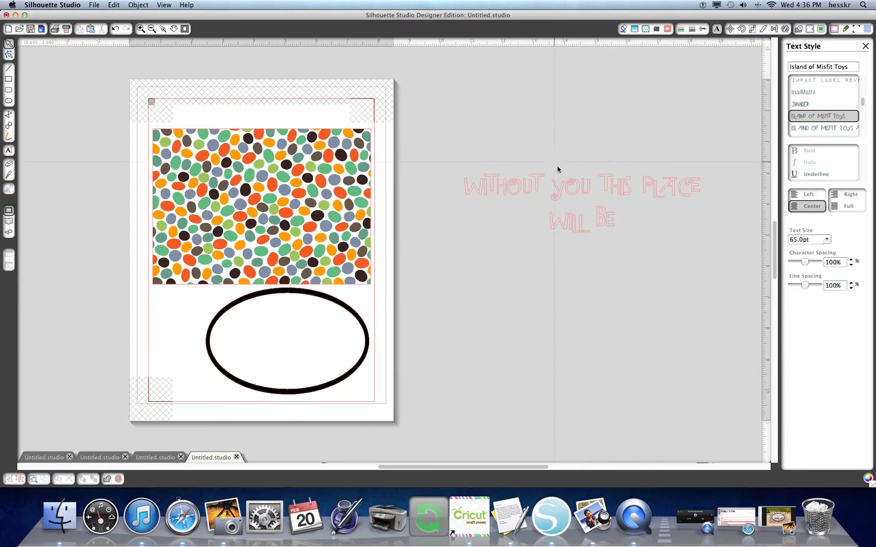
{"action": "left_click", "coordinate": [558, 191]}
{"action": "left_click_drag", "start_coordinate": [557, 191], "coordinate": [576, 278]}
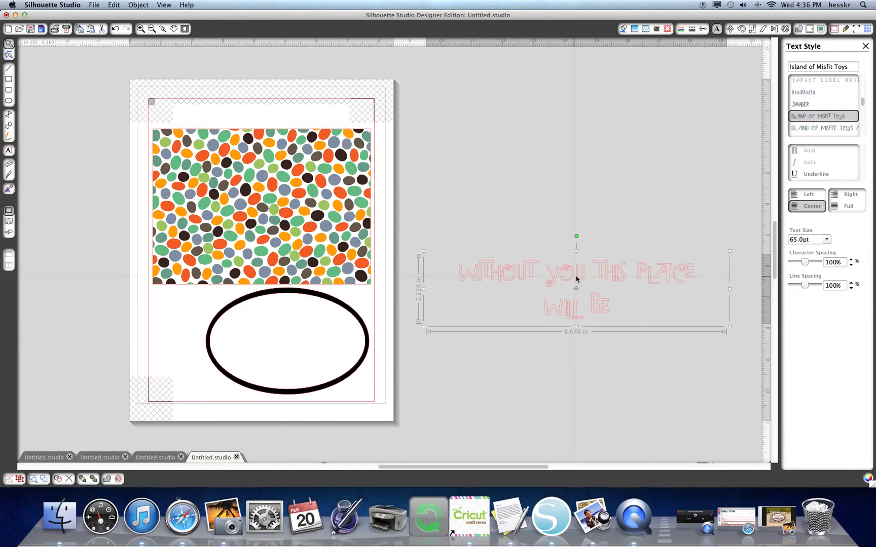
Step: Reduce the sentiment text to 36 pt and place it inside the upper half of the black-bordered oval
{"action": "left_click", "coordinate": [808, 242]}
{"action": "left_click", "coordinate": [824, 242]}
{"action": "left_click", "coordinate": [799, 263]}
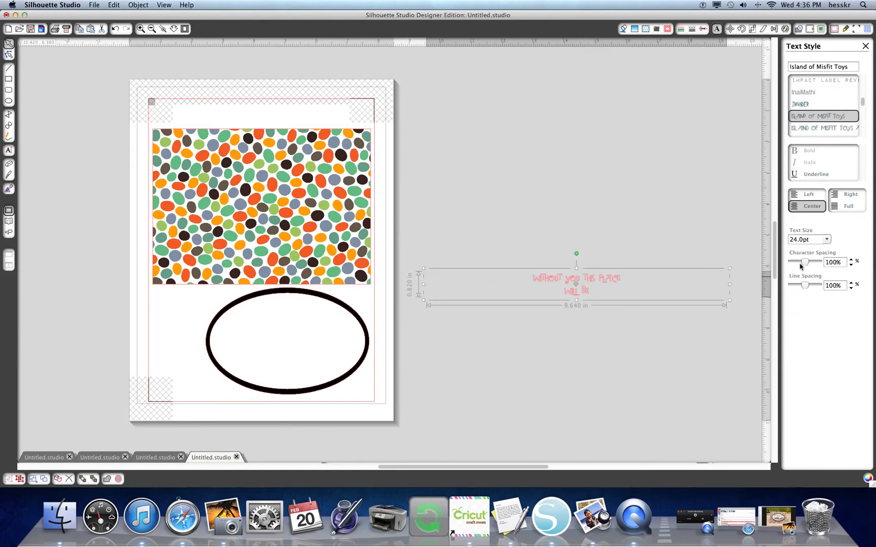
{"action": "left_click", "coordinate": [827, 240]}
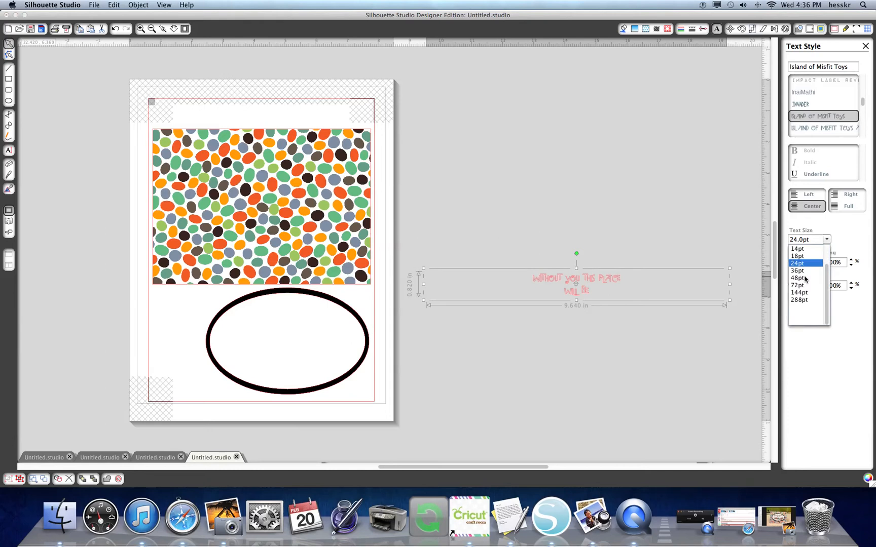
{"action": "left_click", "coordinate": [799, 271]}
{"action": "left_click_drag", "start_coordinate": [581, 285], "coordinate": [507, 303]}
{"action": "left_click_drag", "start_coordinate": [591, 280], "coordinate": [296, 319]}
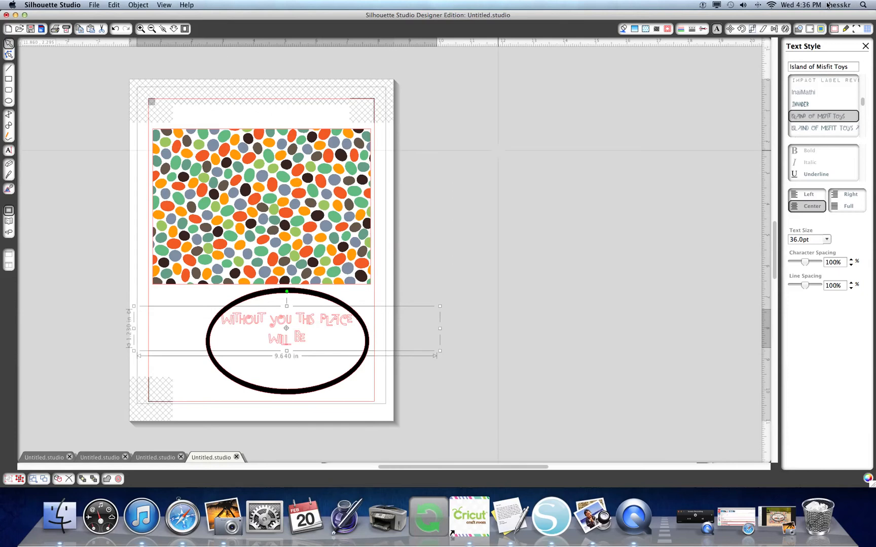
Step: Fill the sentiment text with black and set its cut style to No Cut
{"action": "left_click", "coordinate": [625, 30]}
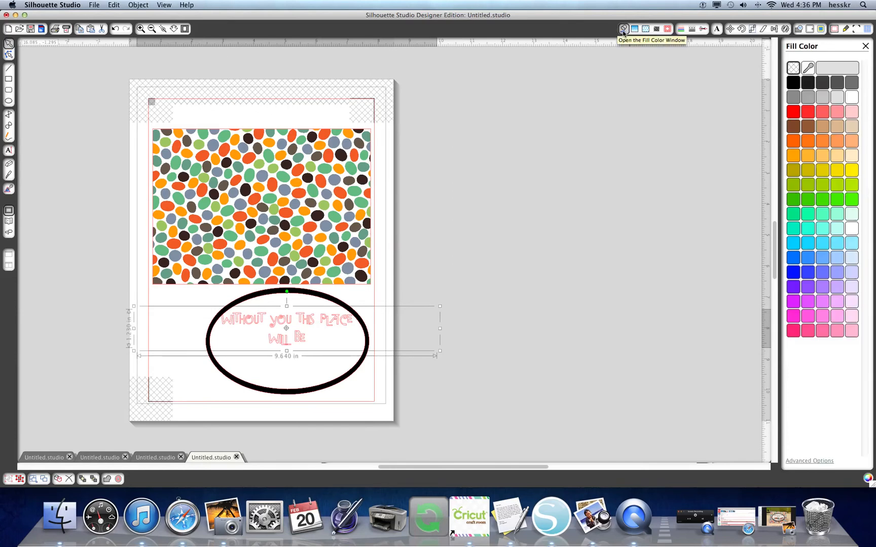
{"action": "left_click", "coordinate": [793, 83]}
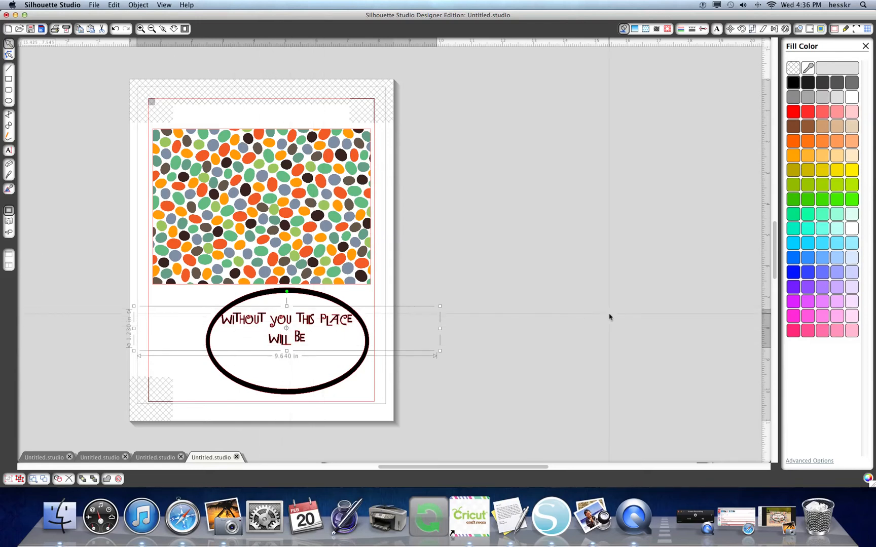
{"action": "left_click", "coordinate": [705, 30]}
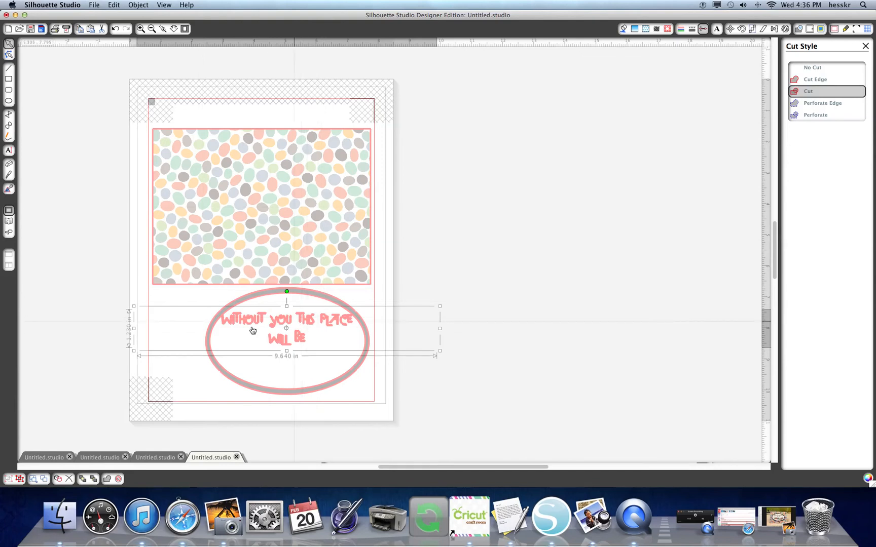
{"action": "left_click", "coordinate": [819, 68]}
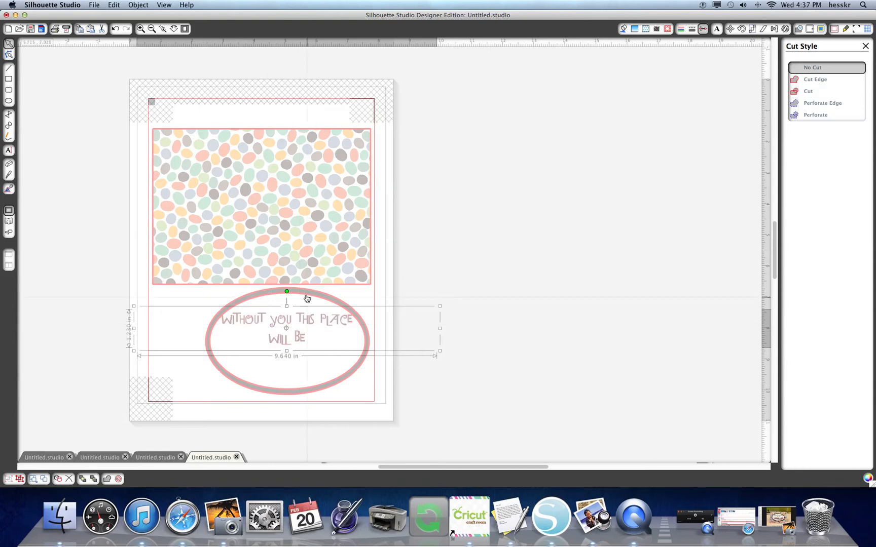
Step: Set the black-bordered oval's cut style to Cut Edge
{"action": "left_click", "coordinate": [307, 298]}
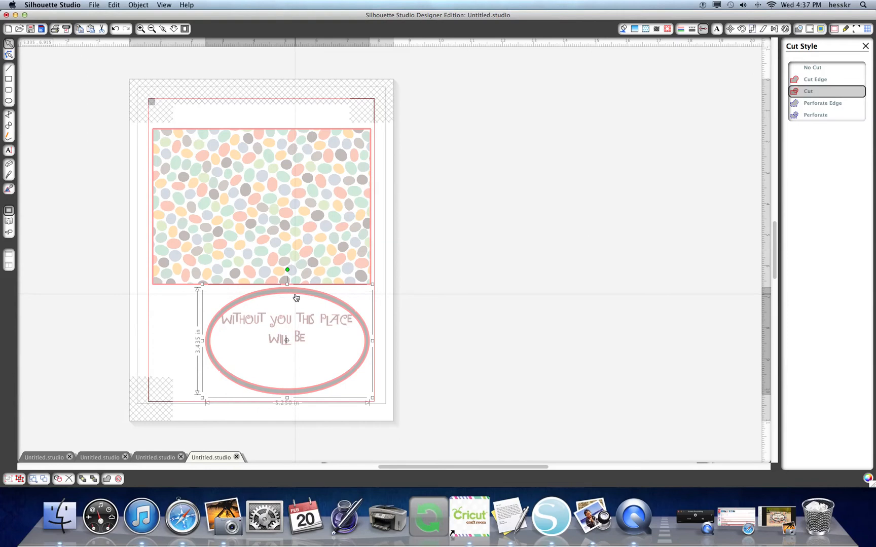
{"action": "left_click", "coordinate": [830, 68]}
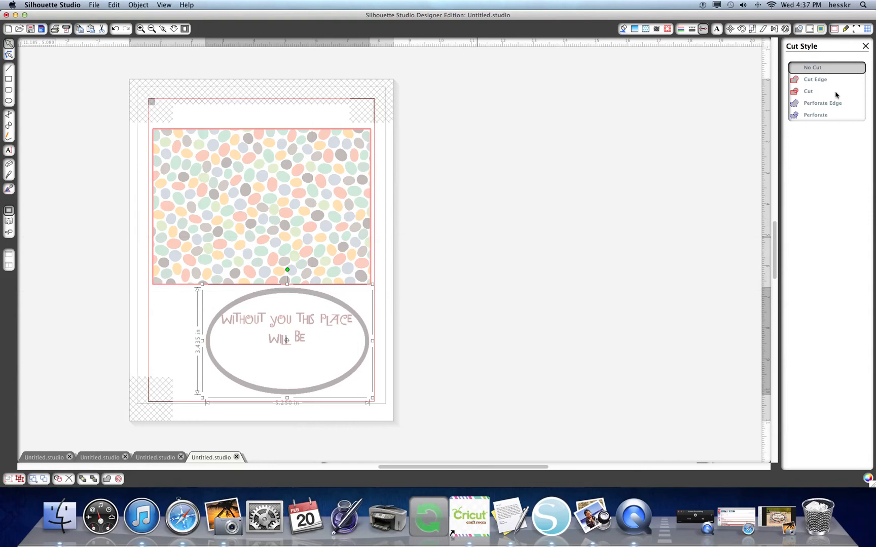
{"action": "left_click", "coordinate": [818, 81]}
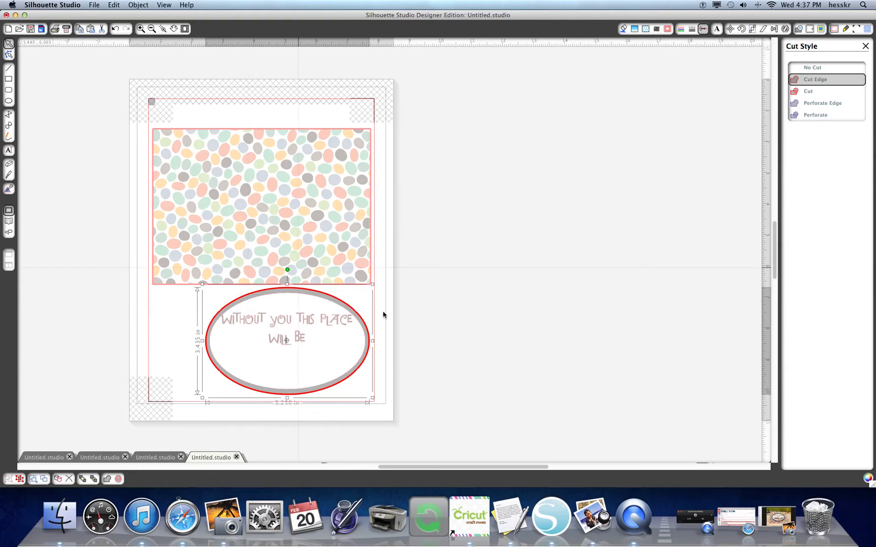
{"action": "left_click", "coordinate": [634, 250]}
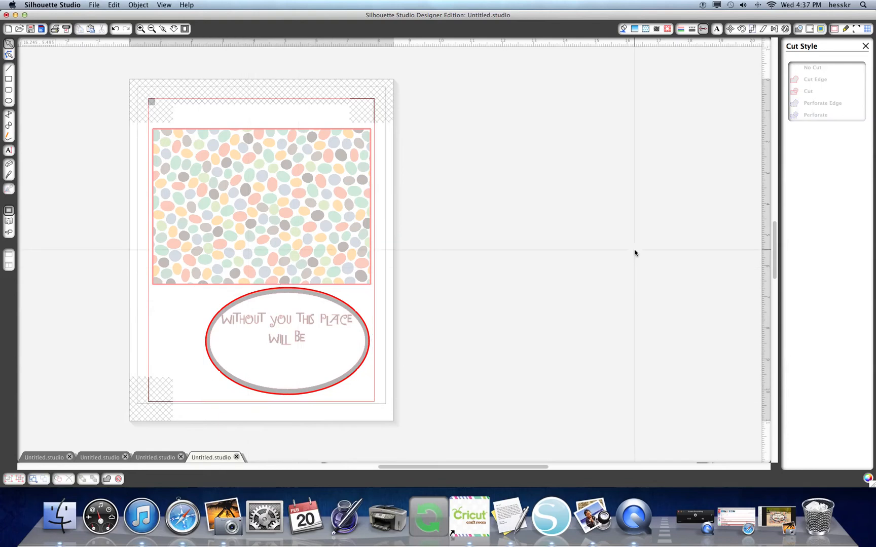
{"action": "left_click", "coordinate": [866, 46]}
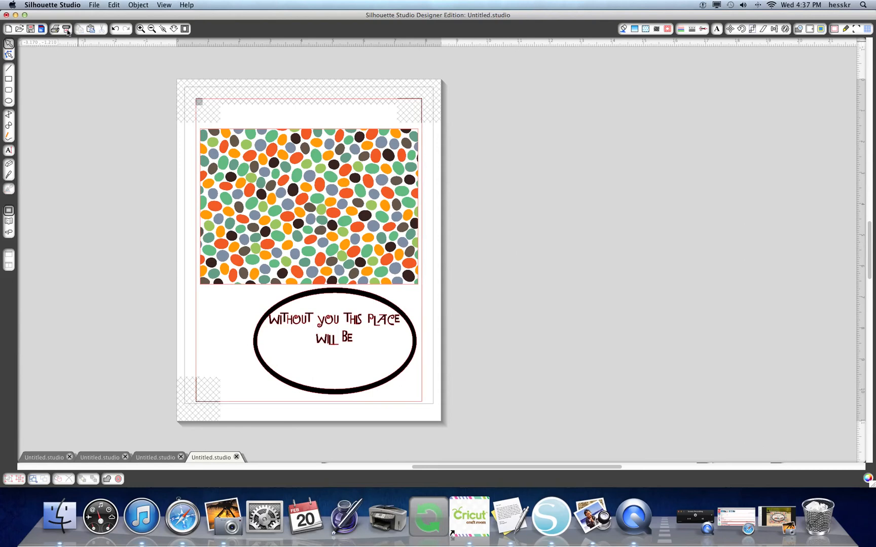
Step: Compare the layout with the card photos in iPhoto, and view the LOONEY letter layout in the other open Silhouette Studio document
{"action": "left_click", "coordinate": [786, 516]}
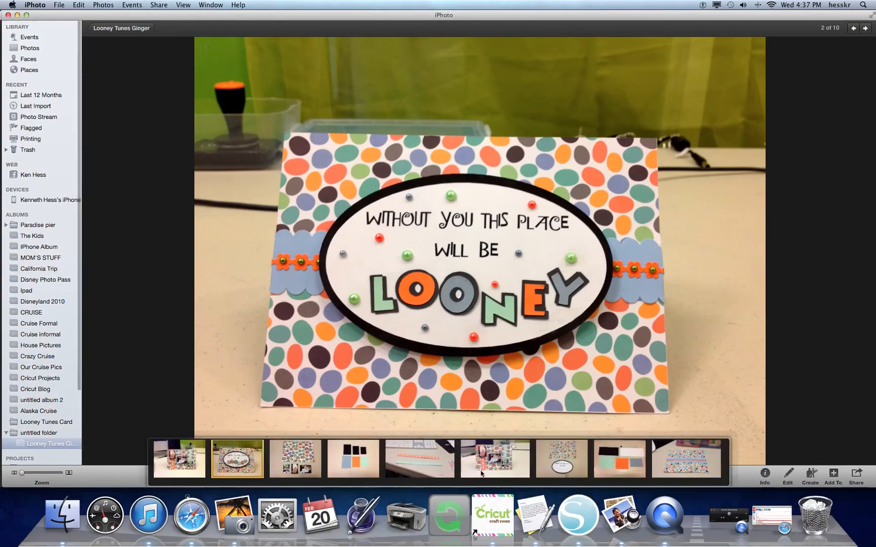
{"action": "left_click", "coordinate": [484, 477]}
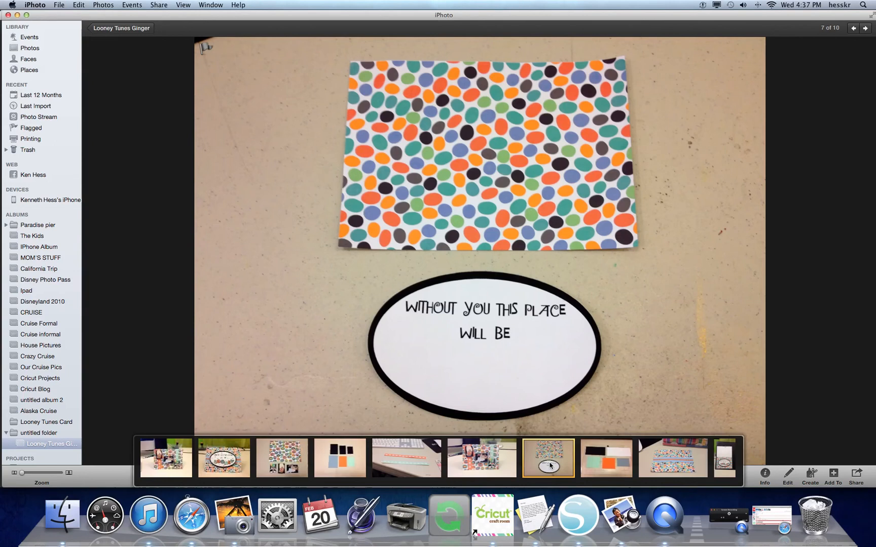
{"action": "left_click", "coordinate": [223, 458]}
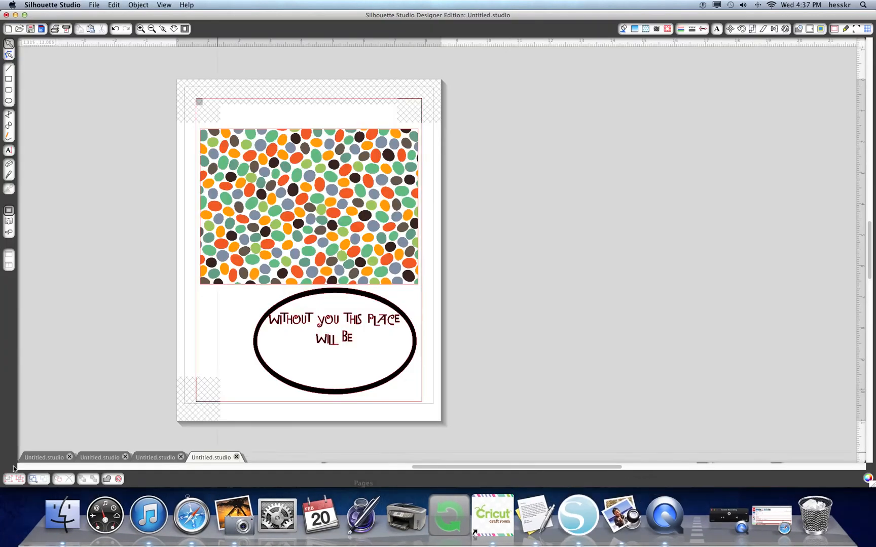
{"action": "left_click", "coordinate": [170, 457]}
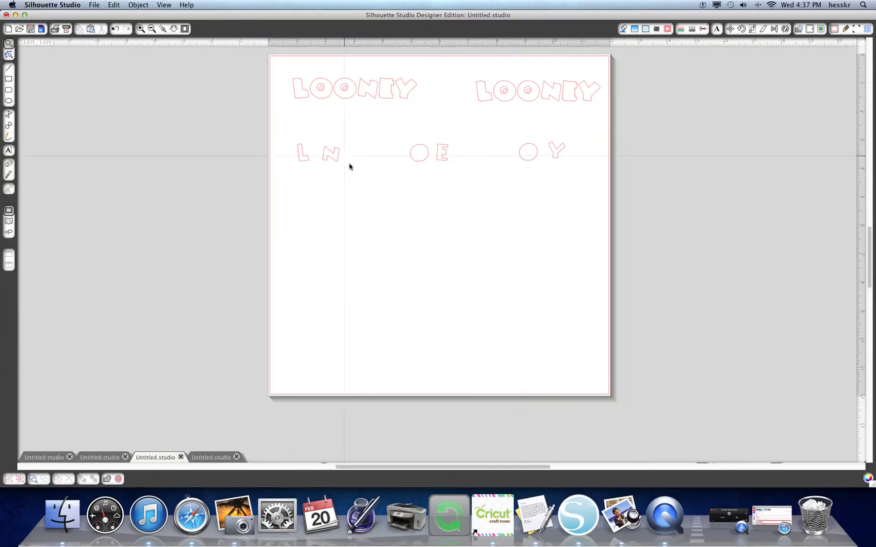
Step: Create a new 12 x 12 in document and add the text "LOONEY" in the Mickey font near the top of the page
{"action": "left_click", "coordinate": [10, 29]}
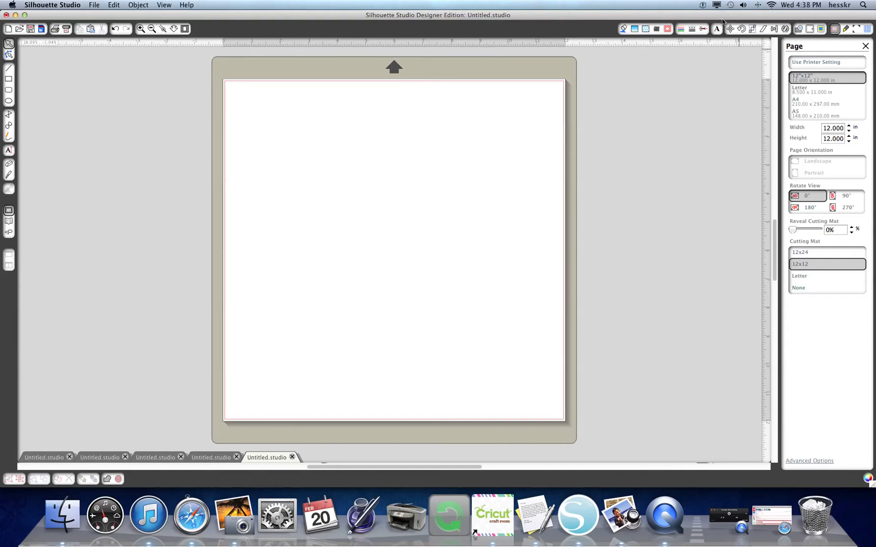
{"action": "left_click", "coordinate": [9, 151]}
{"action": "left_click", "coordinate": [324, 154]}
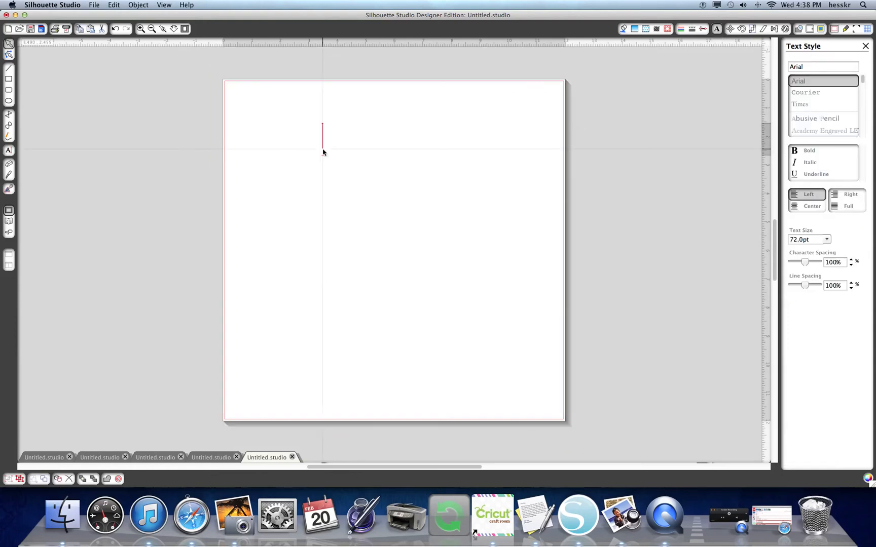
{"action": "left_click_drag", "start_coordinate": [863, 82], "coordinate": [861, 110]}
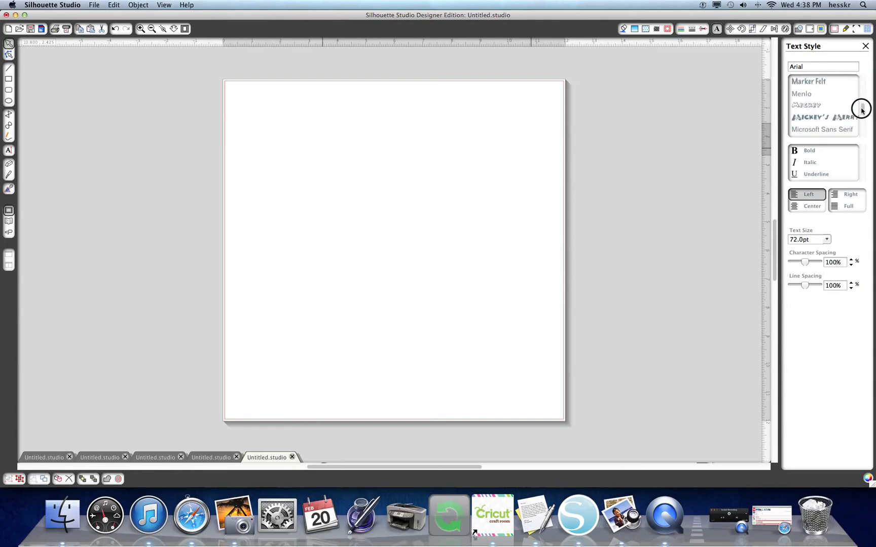
{"action": "left_click", "coordinate": [807, 106]}
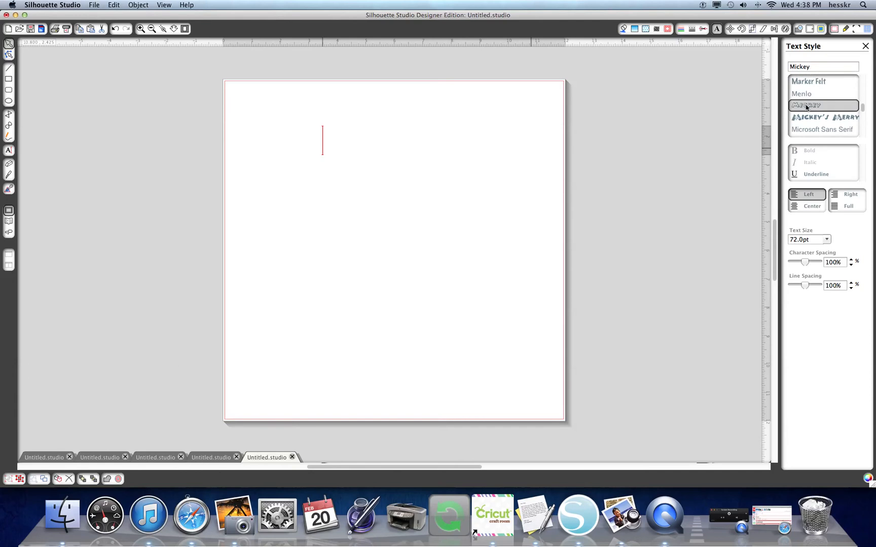
{"action": "type", "text": "LOONEY"}
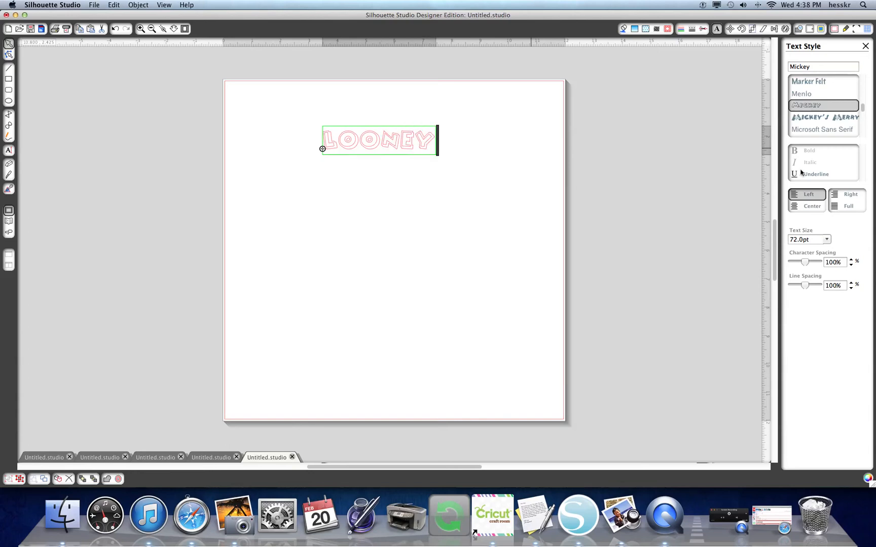
{"action": "left_click", "coordinate": [367, 192]}
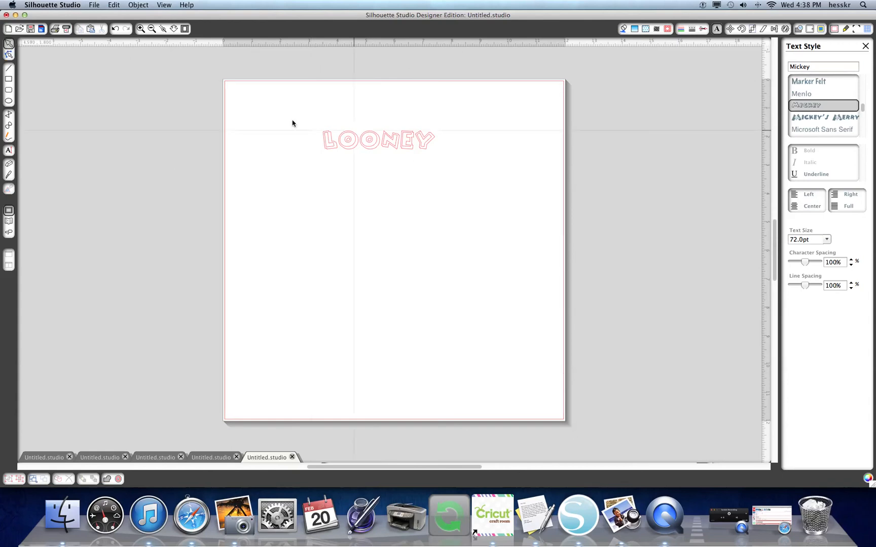
Step: Set the "LOONEY" text size to 65 pt and move the word slightly higher on the page
{"action": "left_click", "coordinate": [395, 140]}
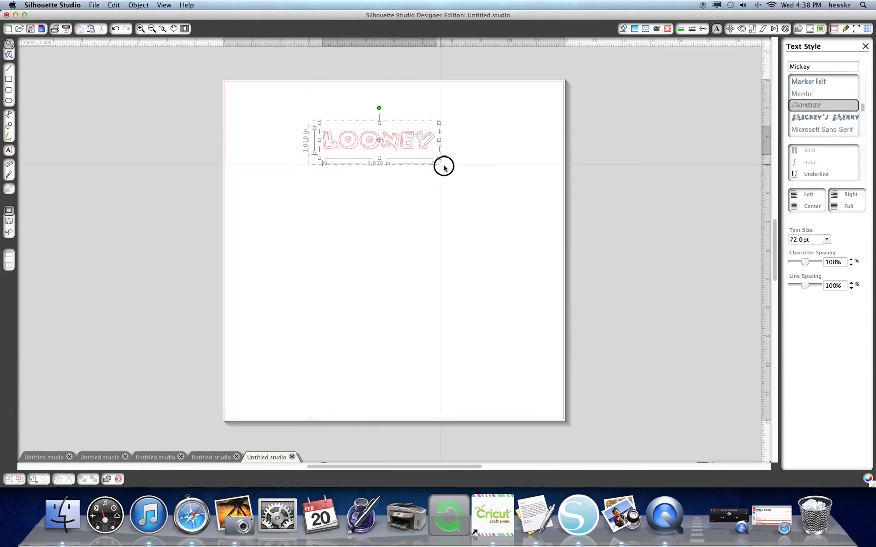
{"action": "left_click", "coordinate": [803, 240]}
{"action": "left_click_drag", "start_coordinate": [817, 238], "coordinate": [766, 239]}
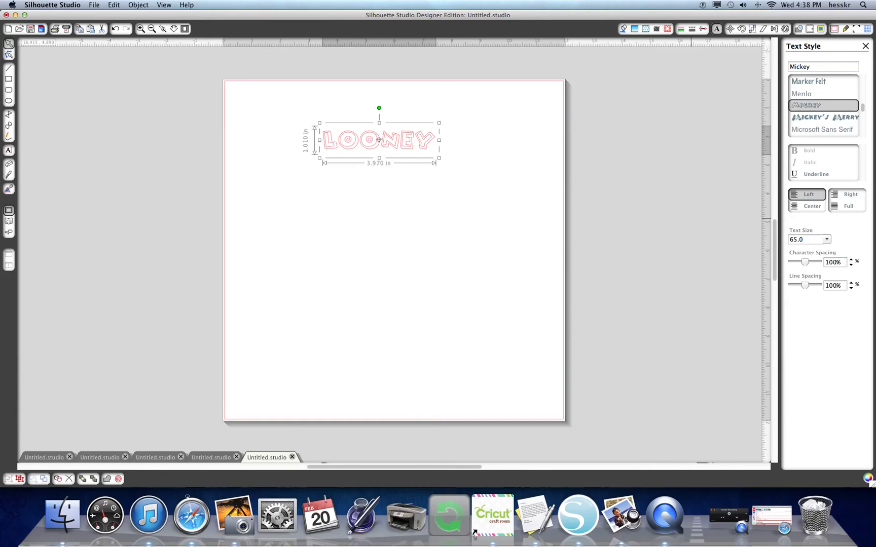
{"action": "key", "text": "Return"}
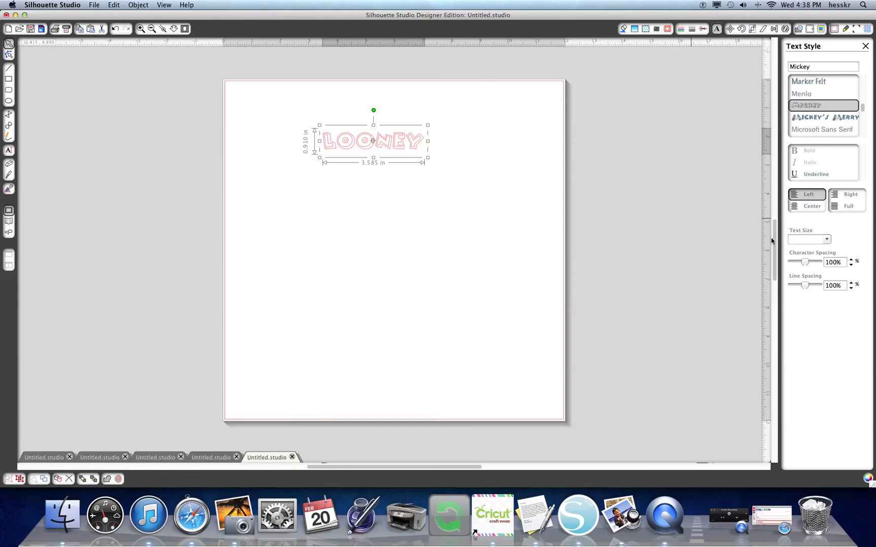
{"action": "left_click", "coordinate": [357, 194]}
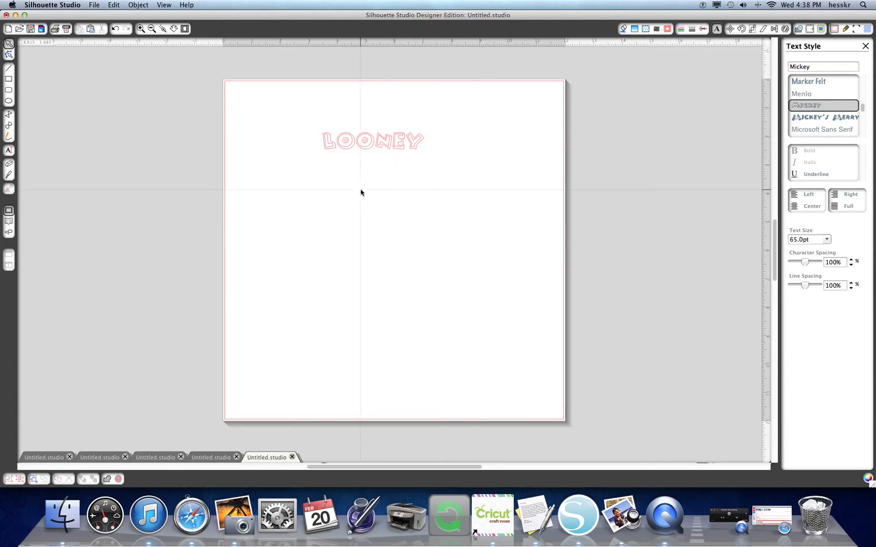
{"action": "left_click", "coordinate": [379, 142]}
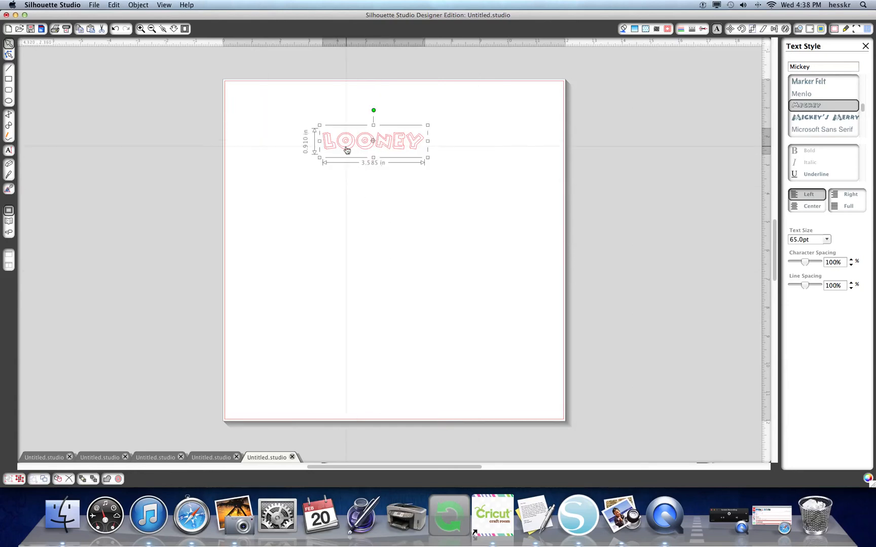
{"action": "mouse_move", "coordinate": [366, 145]}
{"action": "left_mouse_down"}
{"action": "mouse_move", "coordinate": [372, 118]}
{"action": "mouse_move", "coordinate": [361, 151]}
{"action": "mouse_move", "coordinate": [364, 139]}
{"action": "left_mouse_up"}
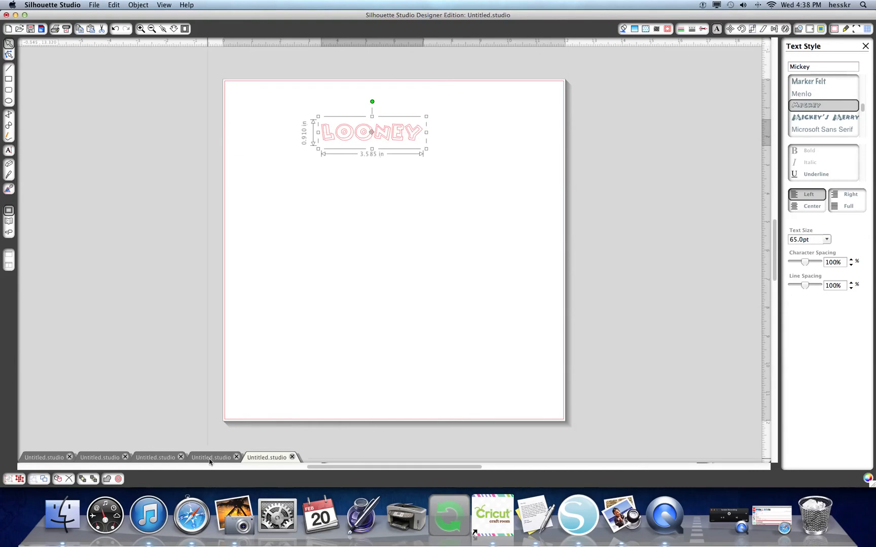
Step: Switch to iPhoto and examine the photos of the cut letter layers and the finished card, then return to Silhouette Studio
{"action": "left_click", "coordinate": [234, 515]}
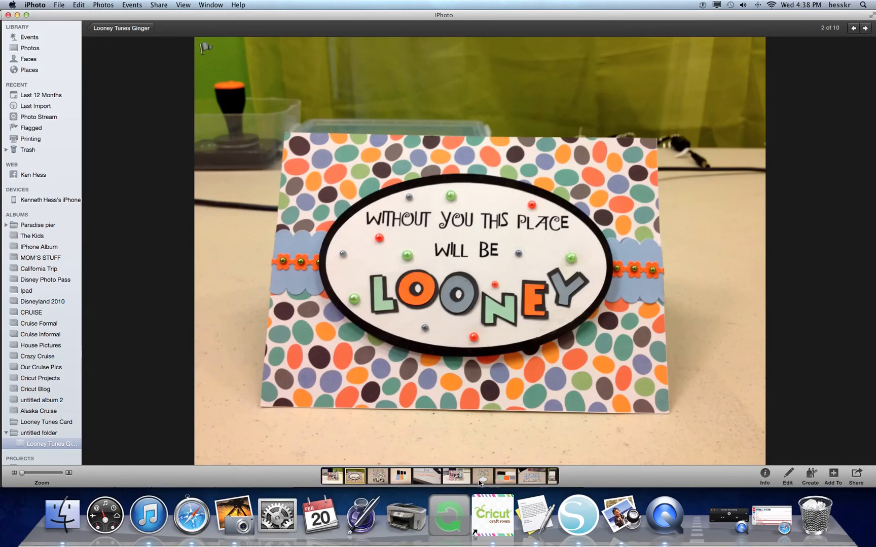
{"action": "mouse_move", "coordinate": [480, 483]}
{"action": "left_click", "coordinate": [597, 462]}
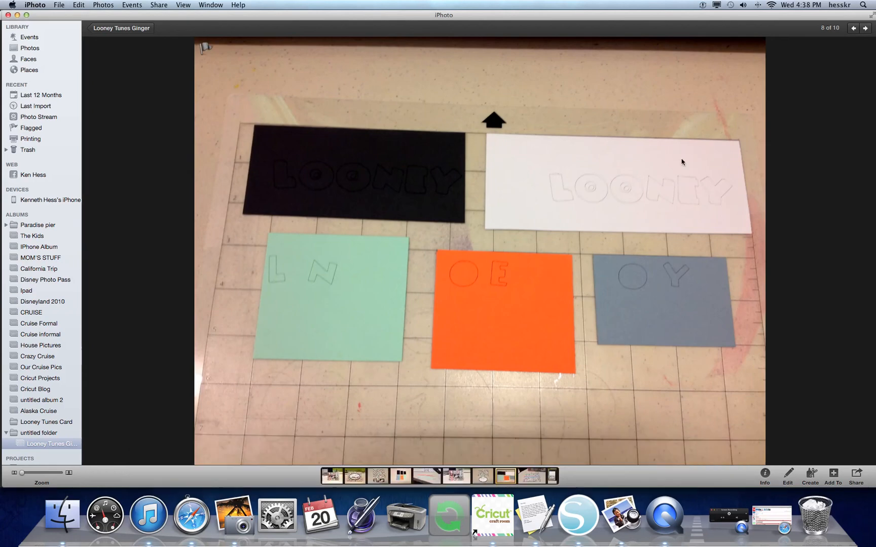
{"action": "mouse_move", "coordinate": [227, 456]}
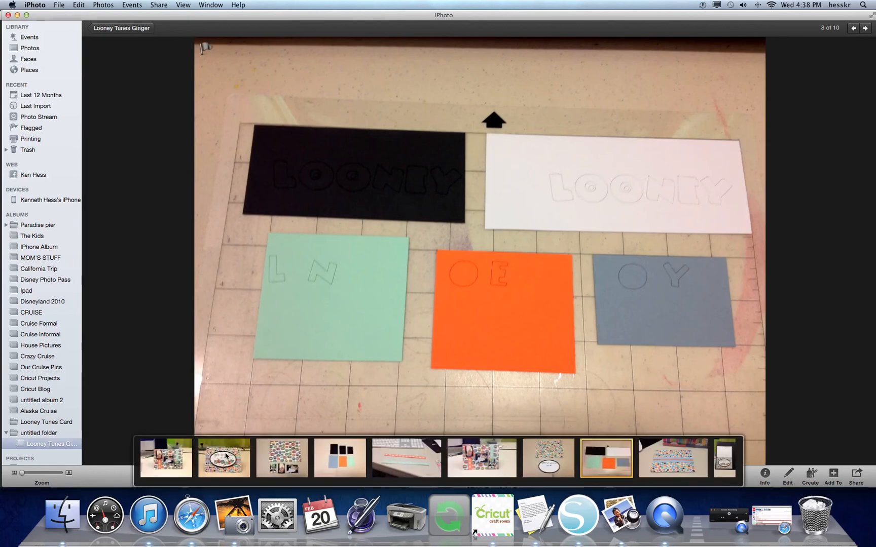
{"action": "left_click", "coordinate": [224, 457]}
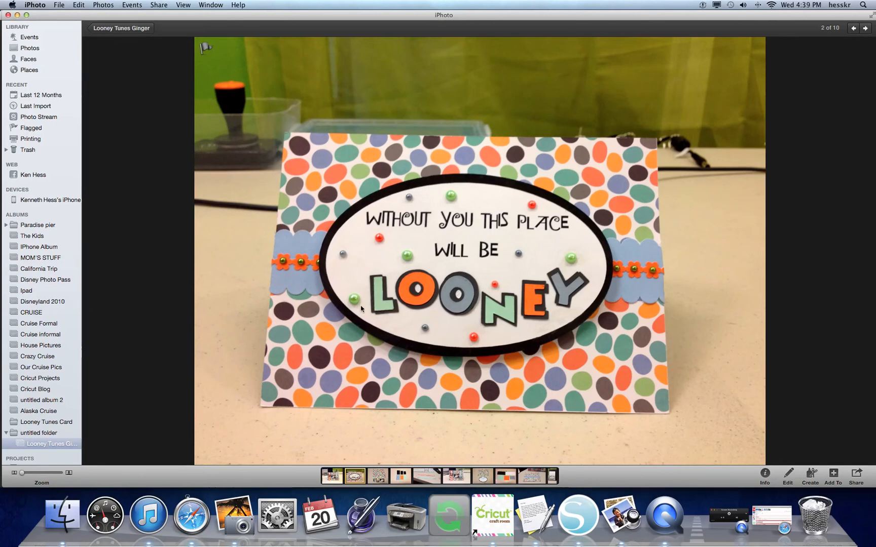
{"action": "left_click", "coordinate": [576, 513]}
Step: Ungroup the "LOONEY" text into individual letters and select the second O to check that it is separate
{"action": "left_click", "coordinate": [380, 219]}
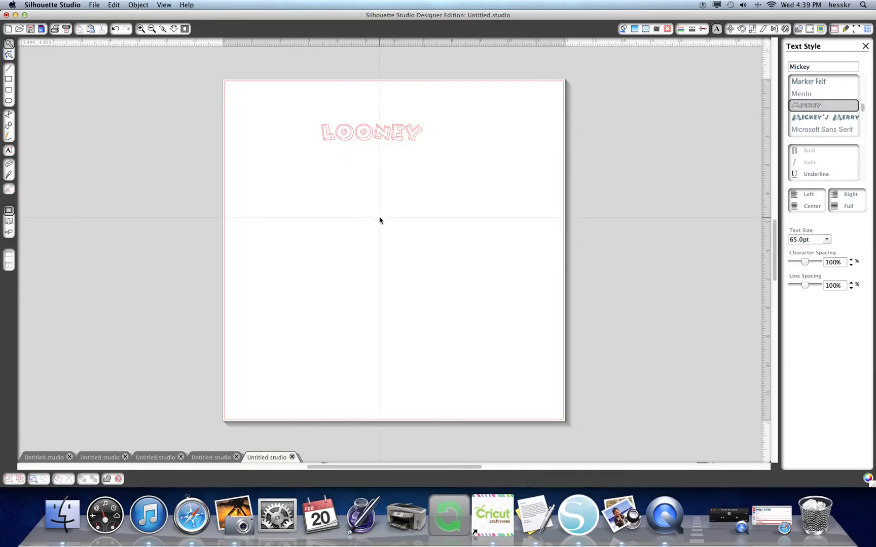
{"action": "left_click_drag", "start_coordinate": [310, 107], "coordinate": [434, 163]}
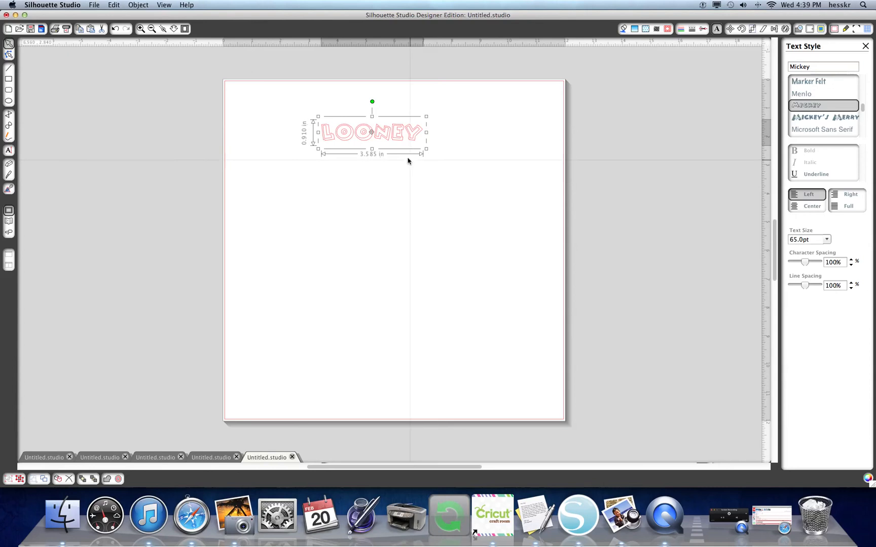
{"action": "right_click", "coordinate": [397, 147]}
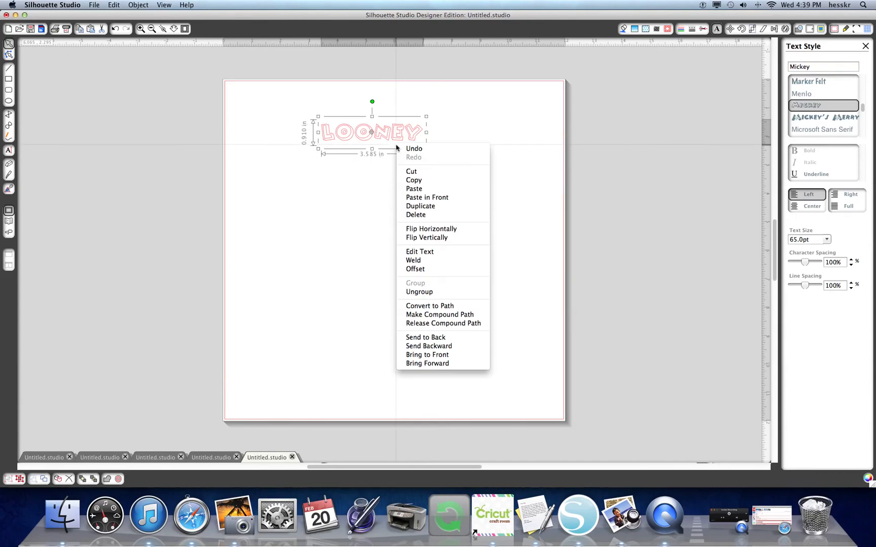
{"action": "left_click", "coordinate": [461, 292]}
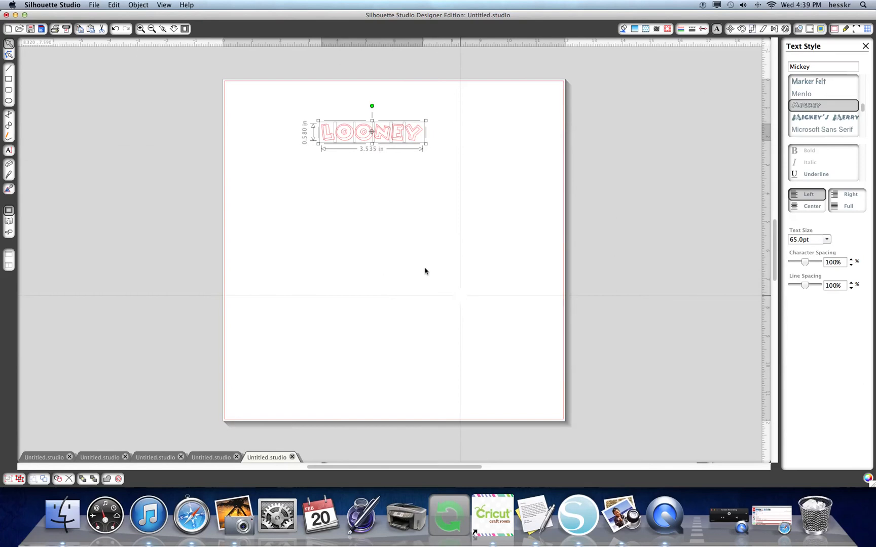
{"action": "left_click", "coordinate": [325, 207]}
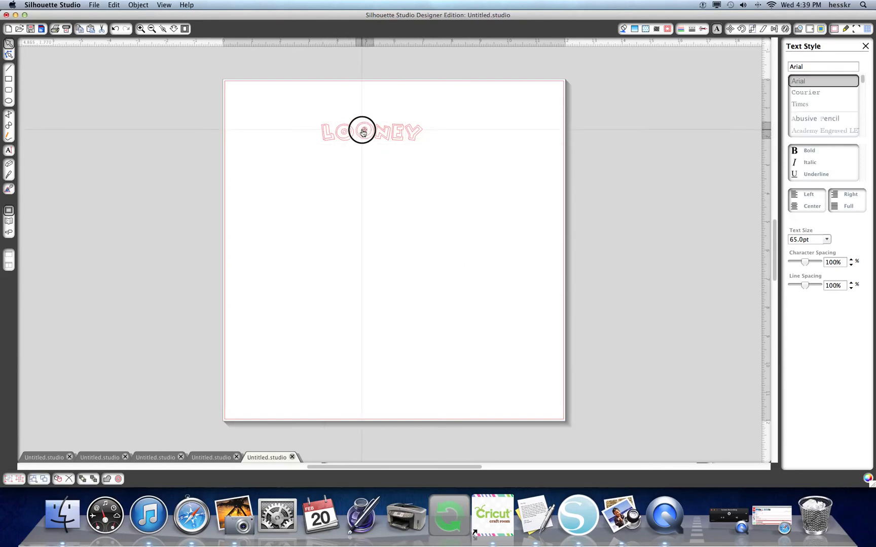
{"action": "left_click", "coordinate": [363, 133]}
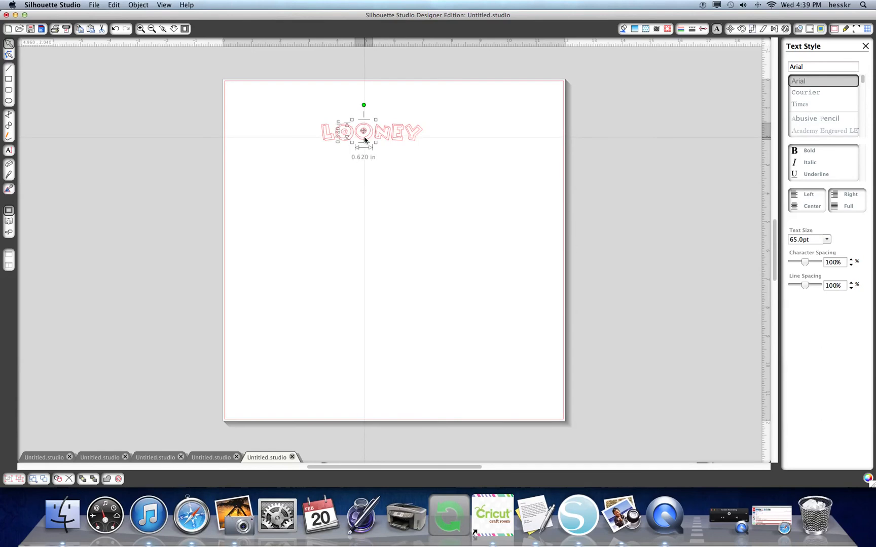
Step: Release the compound paths of all the LOONEY letters
{"action": "left_click_drag", "start_coordinate": [311, 114], "coordinate": [440, 152]}
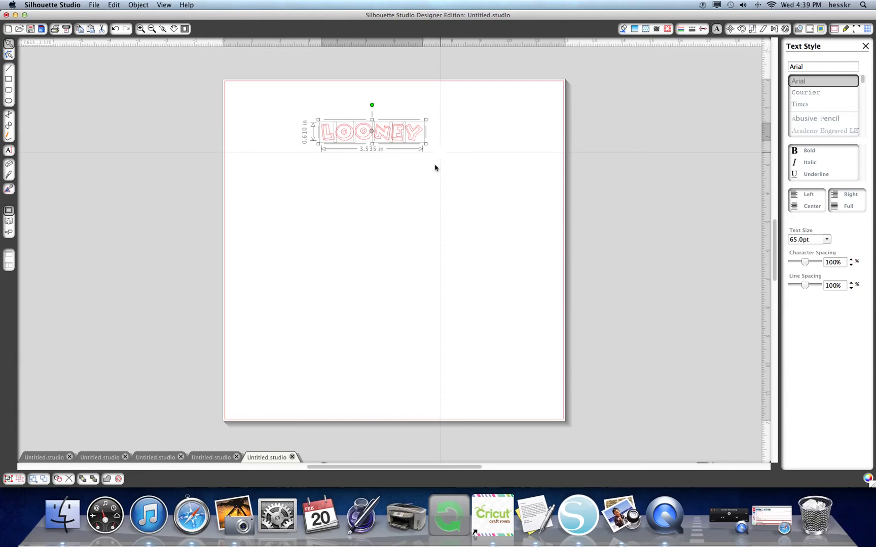
{"action": "right_click", "coordinate": [417, 149]}
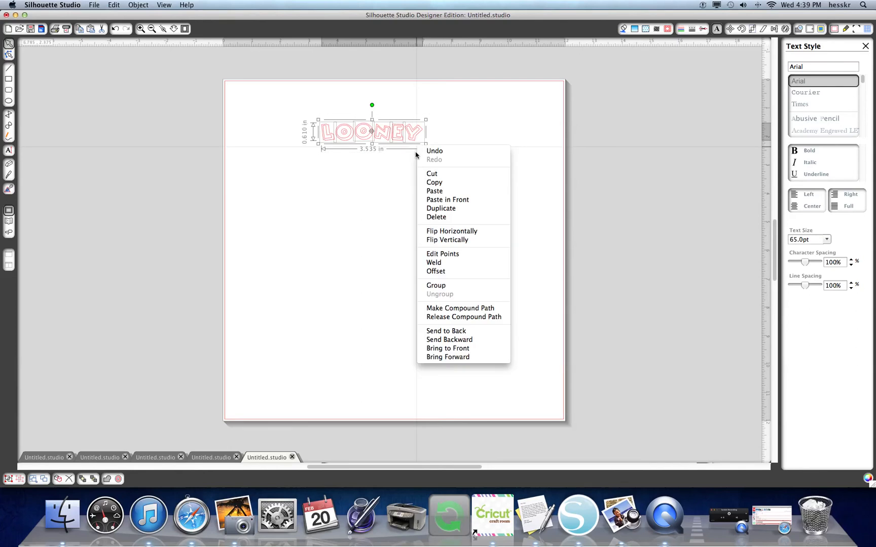
{"action": "left_click", "coordinate": [464, 317]}
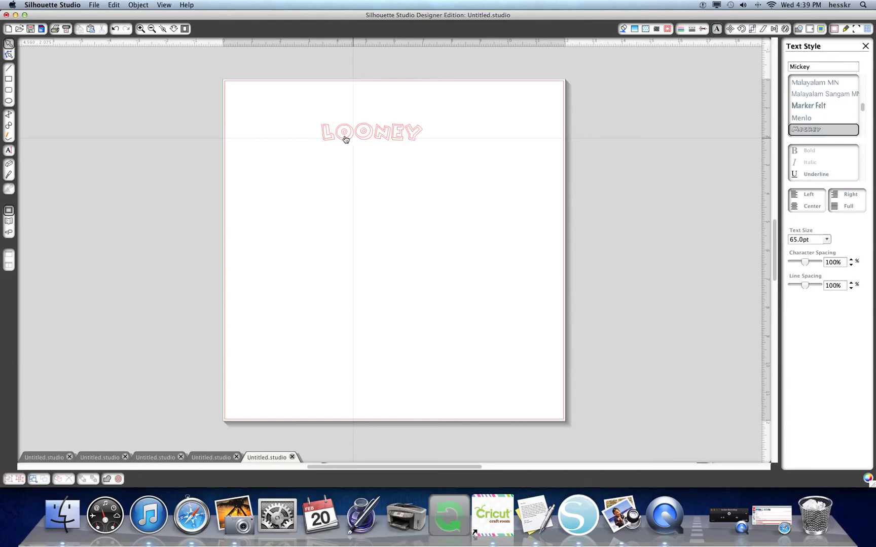
Step: Pull the inner outlines of the L and first O out of the word and place them below it
{"action": "key", "text": "shift+e"}
{"action": "left_click_drag", "start_coordinate": [358, 147], "coordinate": [394, 154]}
{"action": "left_click", "coordinate": [345, 131]}
{"action": "left_click", "coordinate": [391, 109]}
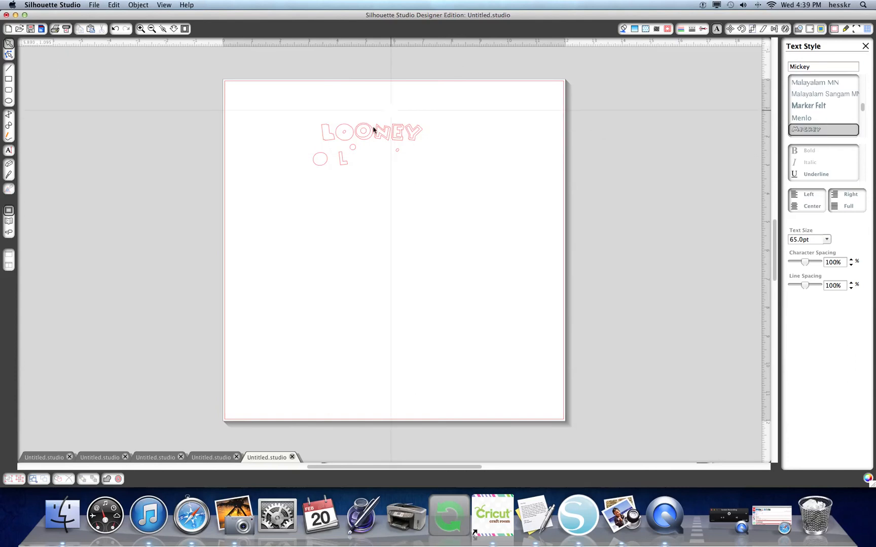
Step: Check the letter layout in the other open document and undo the moves of the loose letter pieces in the new document
{"action": "left_click", "coordinate": [165, 459]}
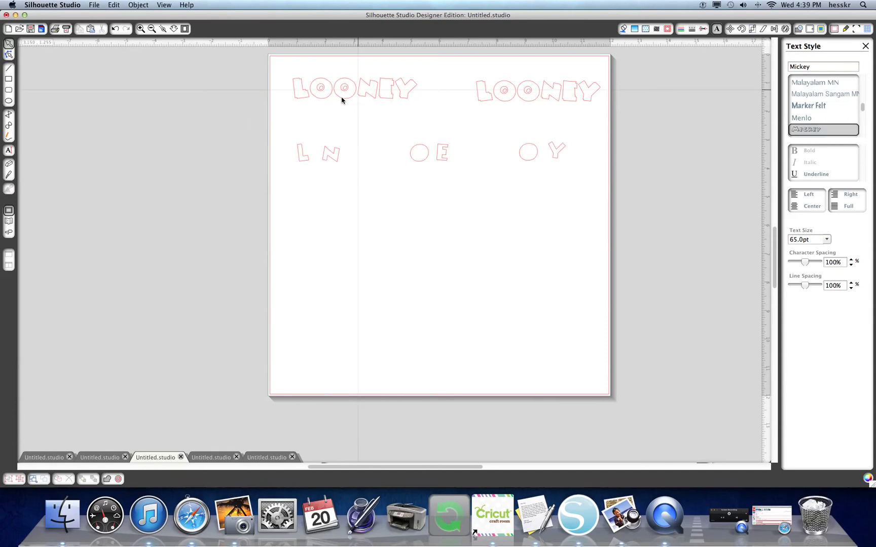
{"action": "left_click", "coordinate": [267, 458]}
{"action": "left_click", "coordinate": [115, 29]}
{"action": "left_click", "coordinate": [115, 29]}
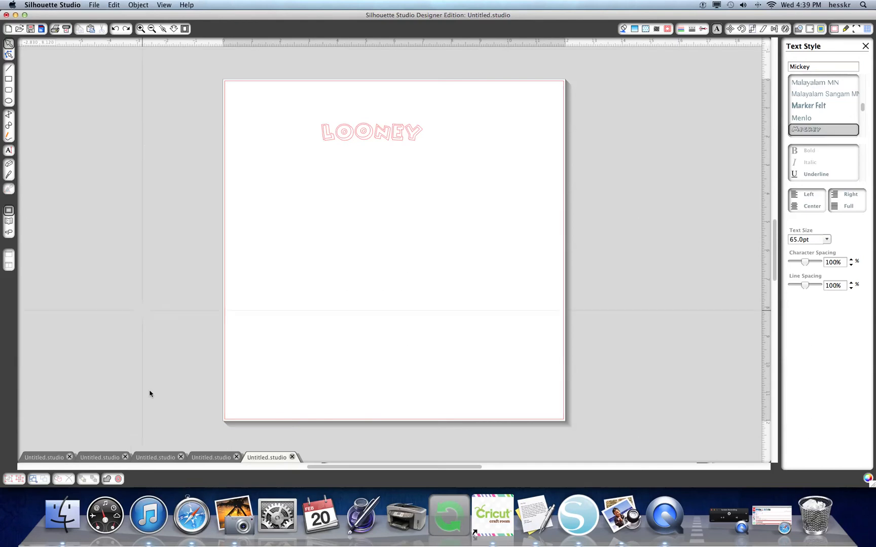
Step: Compare the LOONEY outlines in the new document with the separated letter layers in the other open document
{"action": "left_click", "coordinate": [154, 458]}
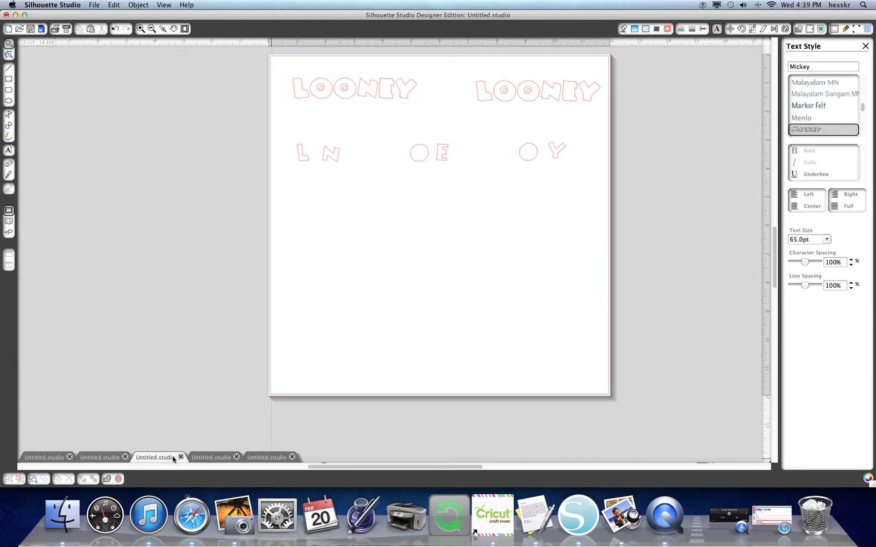
{"action": "left_click", "coordinate": [269, 459]}
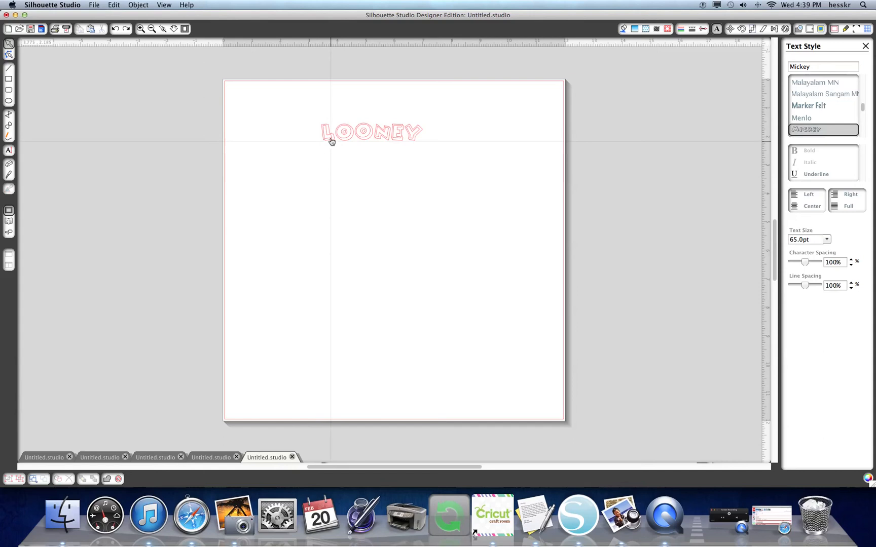
{"action": "mouse_move", "coordinate": [330, 135]}
{"action": "left_mouse_down"}
{"action": "mouse_move", "coordinate": [333, 155]}
{"action": "mouse_move", "coordinate": [329, 137]}
{"action": "left_mouse_up"}
{"action": "left_click", "coordinate": [203, 57]}
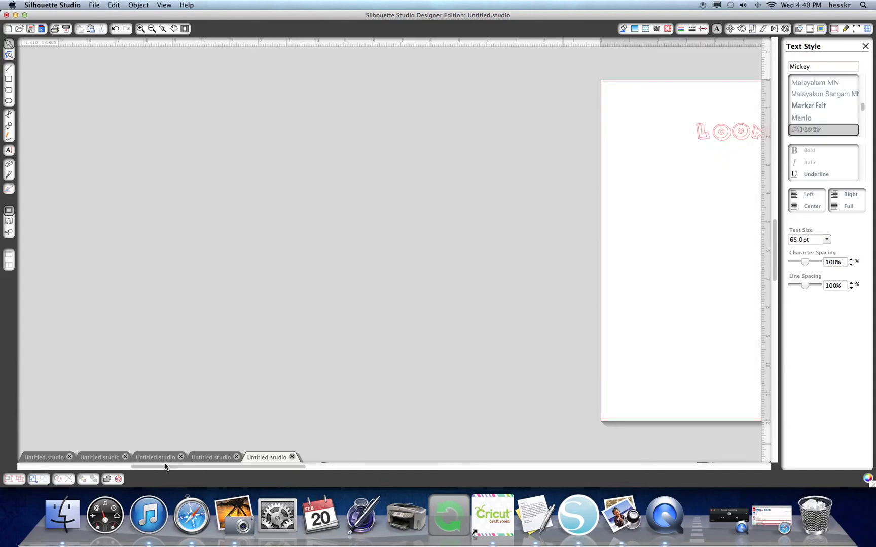
{"action": "left_click", "coordinate": [165, 457]}
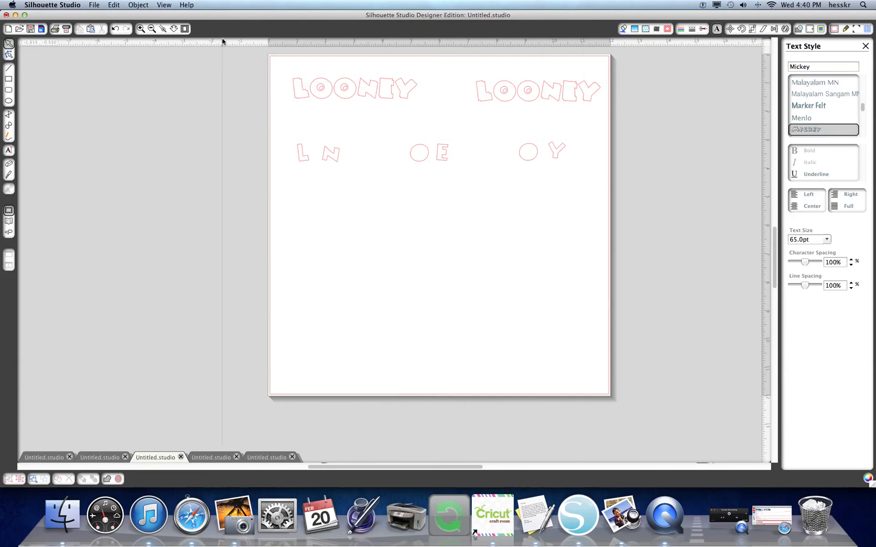
{"action": "left_click", "coordinate": [268, 458]}
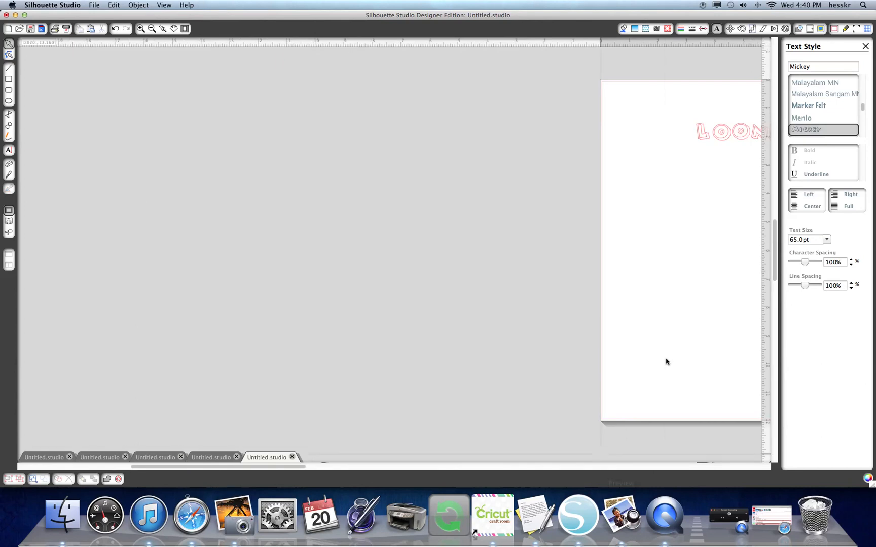
{"action": "scroll", "coordinate": [666, 362], "scroll_direction": "left", "scroll_amount": 8}
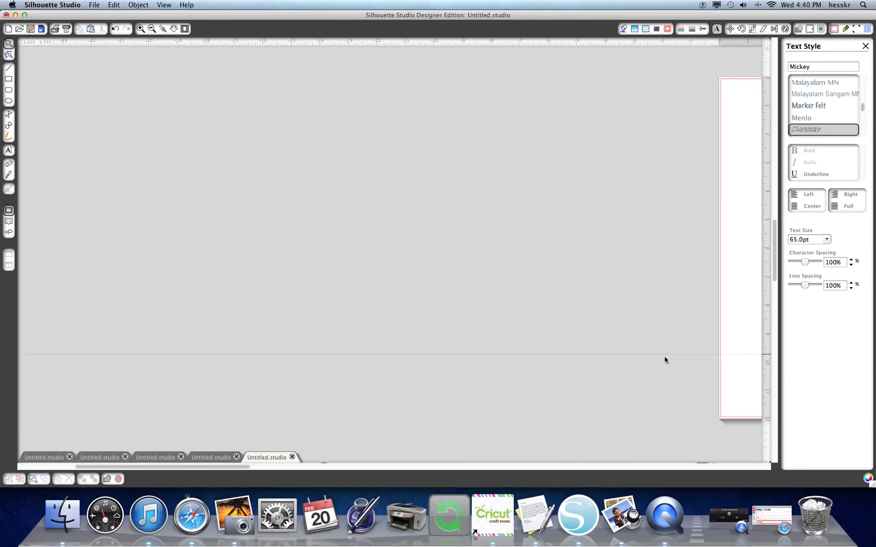
{"action": "scroll", "coordinate": [664, 360], "scroll_direction": "right", "scroll_amount": 20}
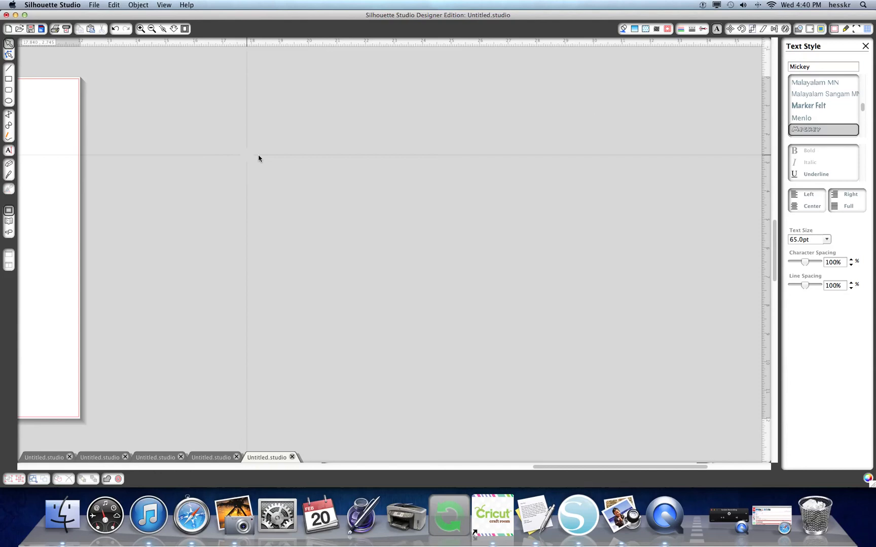
{"action": "scroll", "coordinate": [258, 158], "scroll_direction": "right", "scroll_amount": 15}
{"action": "scroll", "coordinate": [252, 233], "scroll_direction": "left", "scroll_amount": 5}
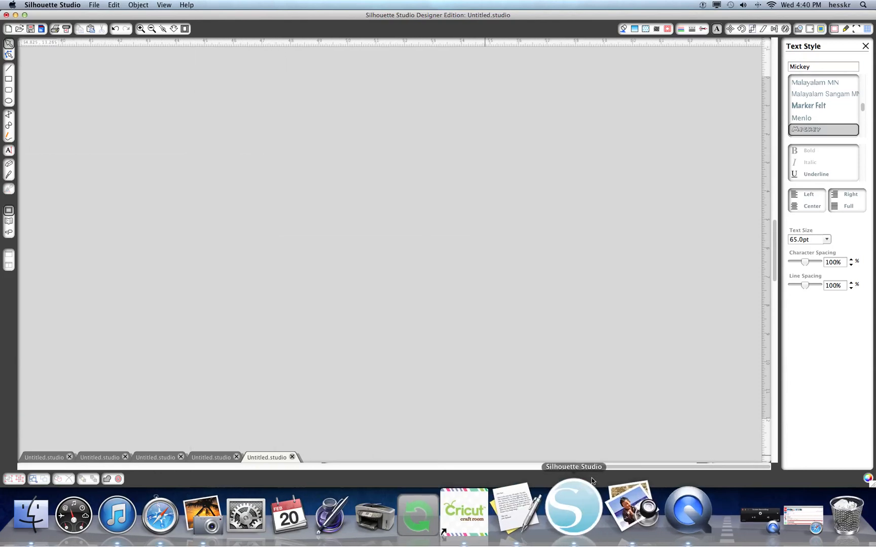
{"action": "left_click_drag", "start_coordinate": [608, 467], "coordinate": [349, 478]}
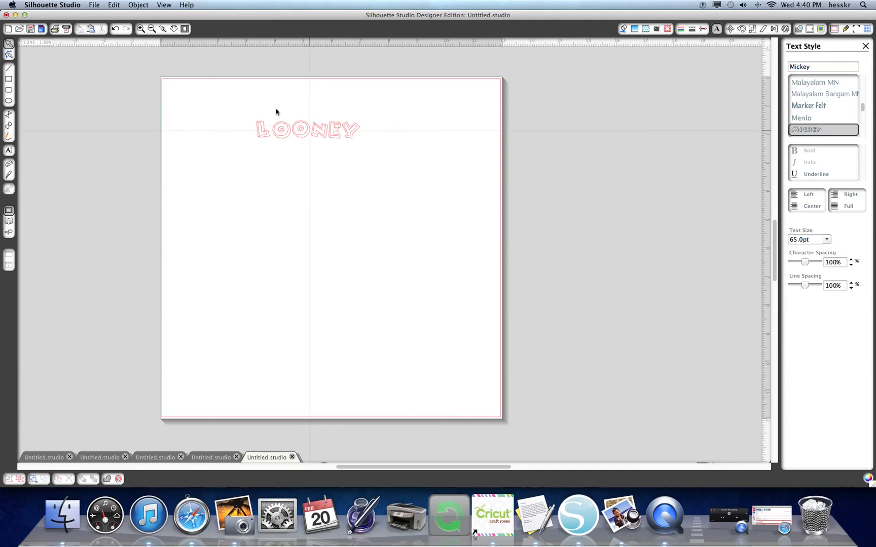
Step: Examine the upper-left LOONEY outline in the layered letter document and compare it with the finished card photo in iPhoto
{"action": "left_click", "coordinate": [149, 457]}
{"action": "left_click_drag", "start_coordinate": [286, 71], "coordinate": [434, 120]}
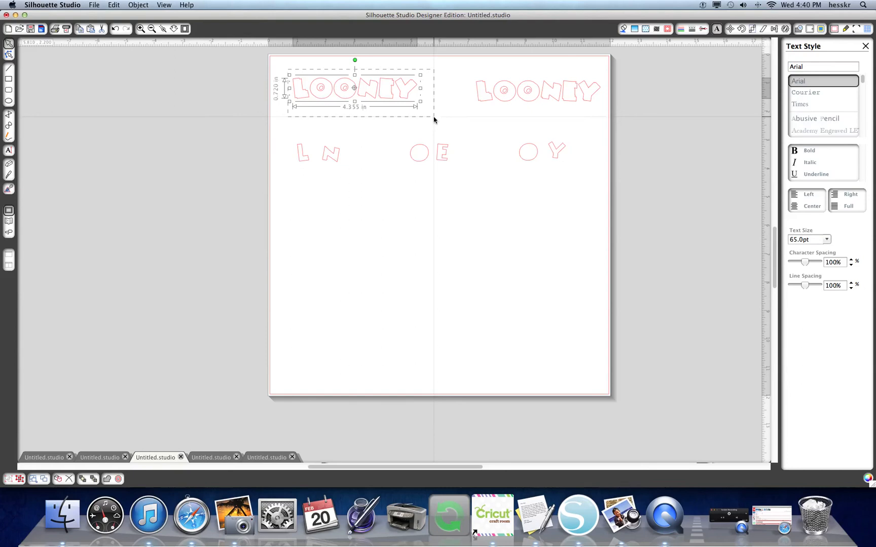
{"action": "left_click", "coordinate": [652, 248]}
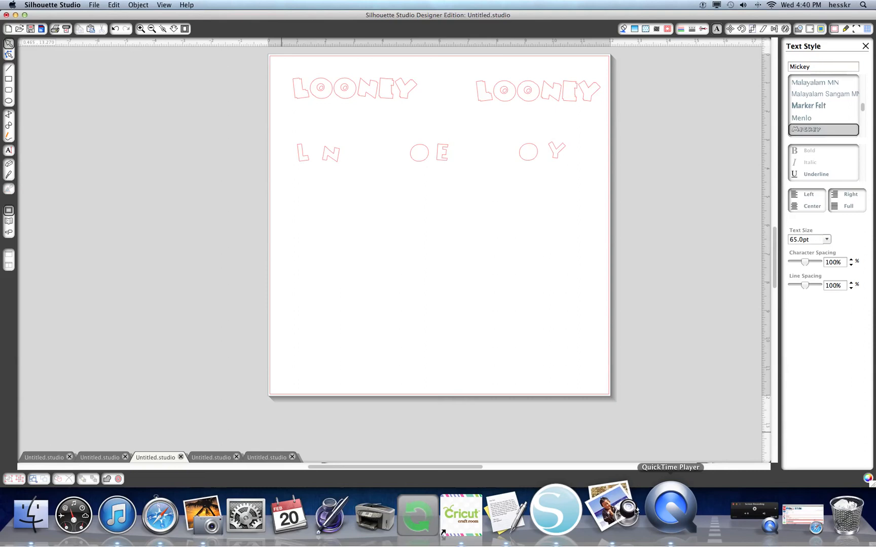
{"action": "left_click", "coordinate": [212, 514]}
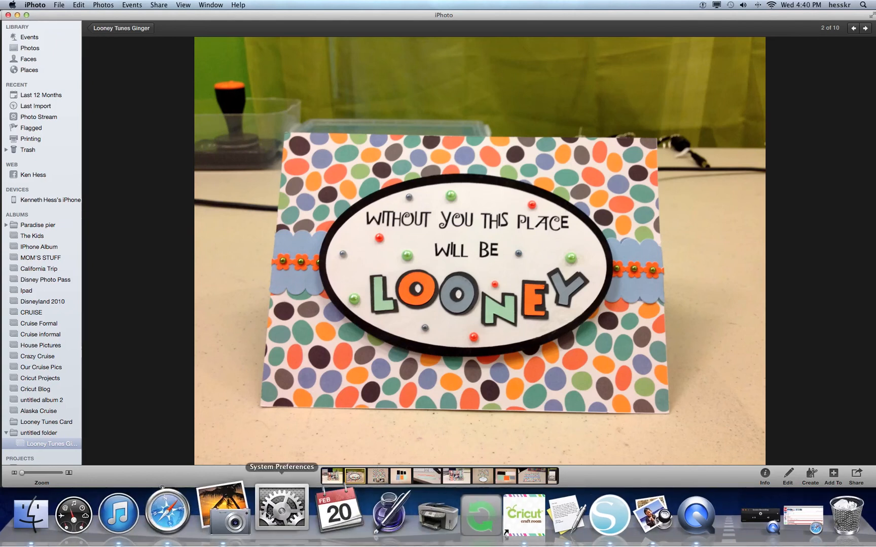
{"action": "left_click", "coordinate": [588, 520]}
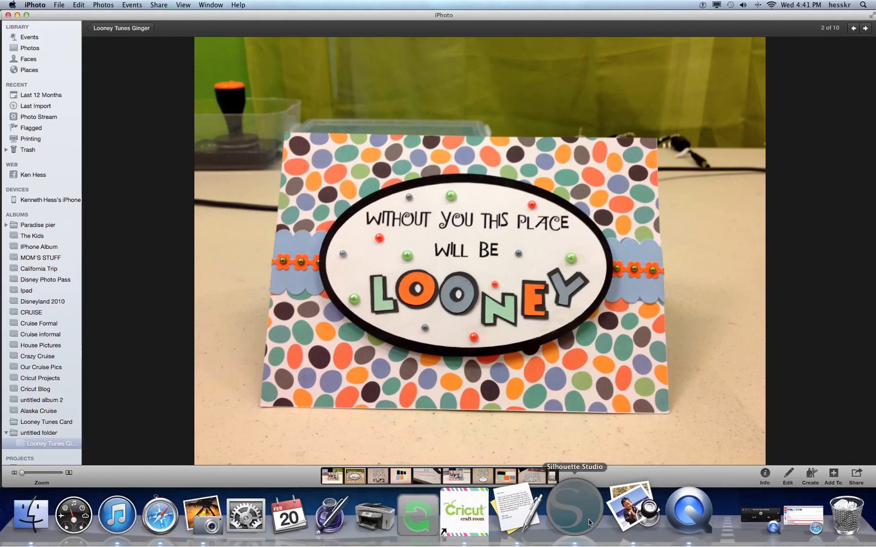
Step: Try duplicating the upper-left LOONEY outline with the copy placed beneath the right-hand LOONEY, and remove that copy
{"action": "left_click_drag", "start_coordinate": [287, 68], "coordinate": [427, 105]}
{"action": "right_click", "coordinate": [405, 106]}
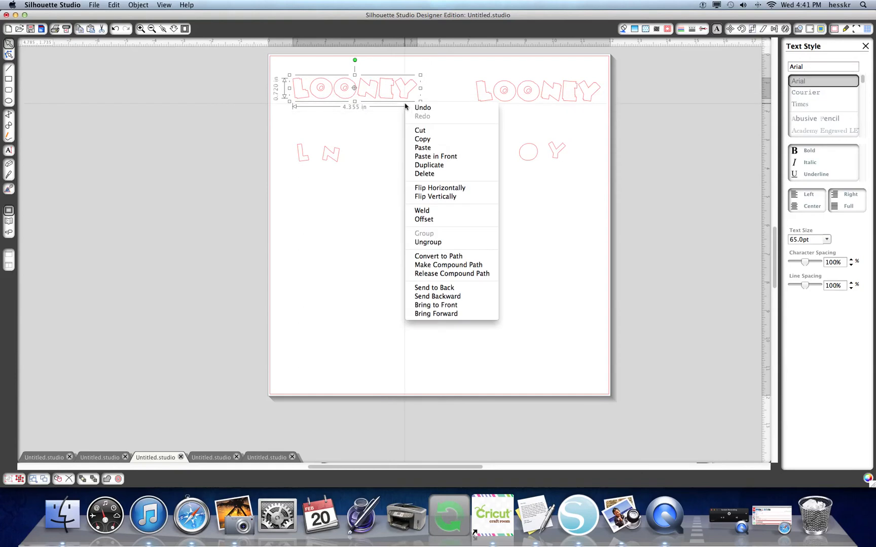
{"action": "left_click", "coordinate": [429, 168]}
{"action": "left_click_drag", "start_coordinate": [350, 91], "coordinate": [527, 124]}
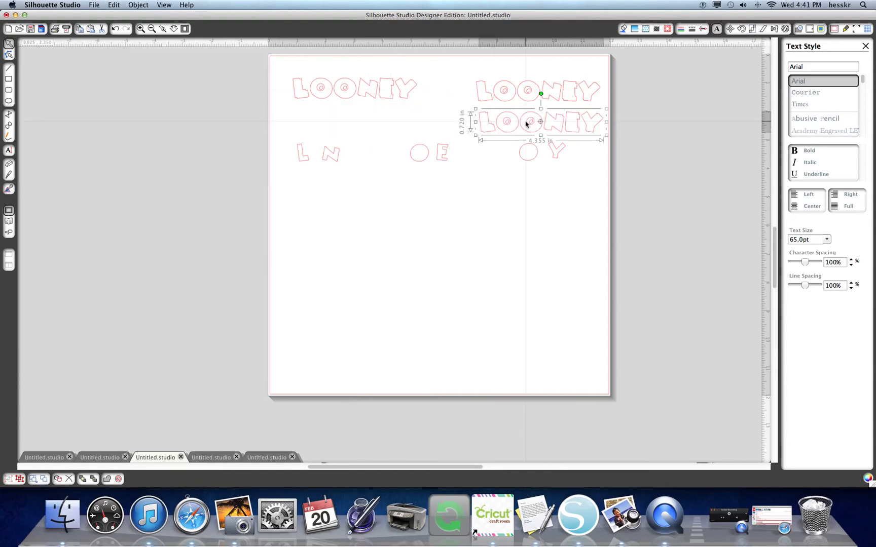
{"action": "key", "text": "Delete"}
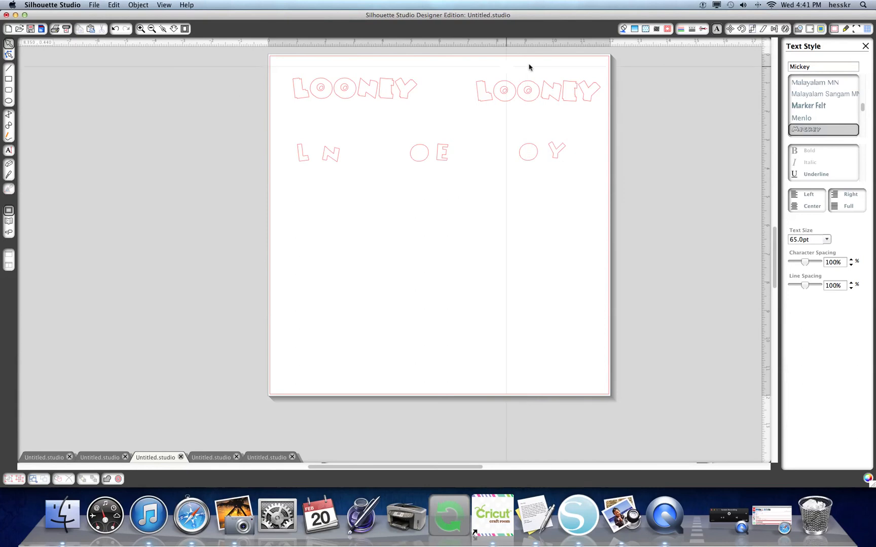
Step: Switch to iPhoto and compare the photo of the LOONEY letters cut from colored cardstock with the finished LOONEY card
{"action": "left_click", "coordinate": [237, 509]}
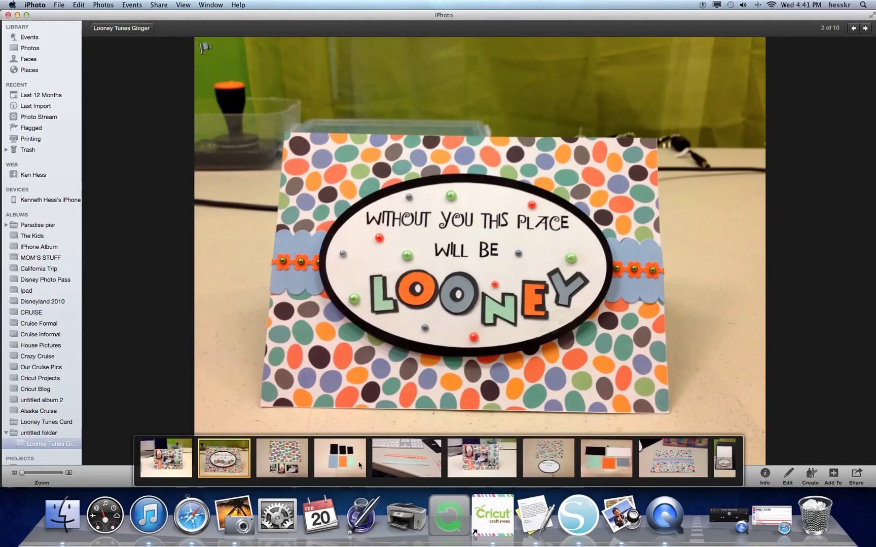
{"action": "left_click", "coordinate": [606, 460]}
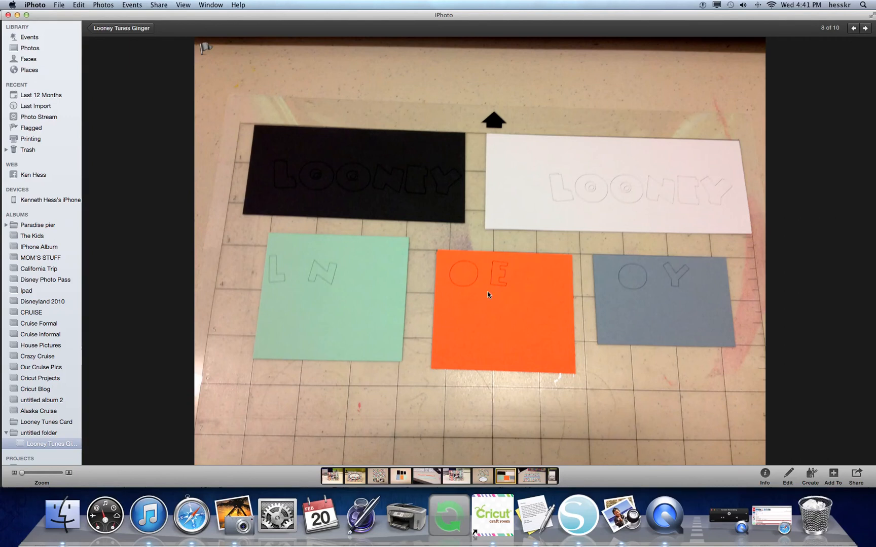
{"action": "mouse_move", "coordinate": [351, 471]}
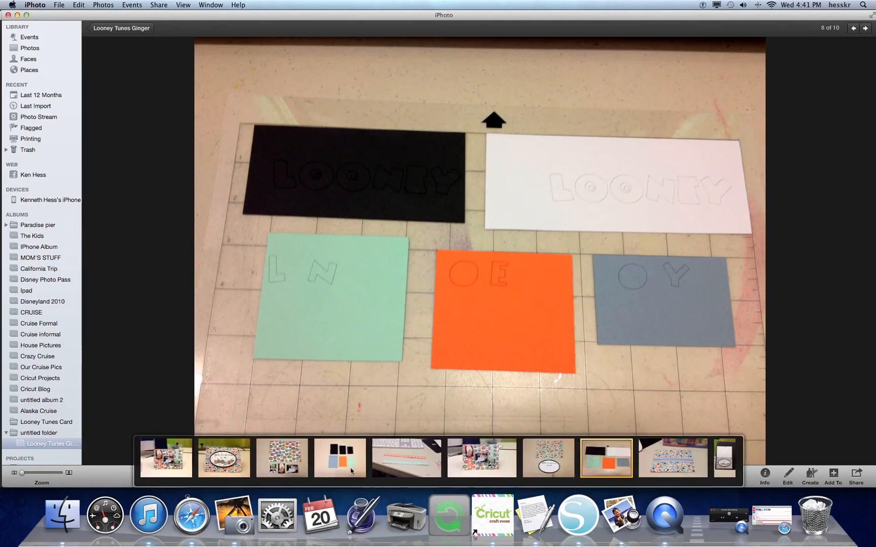
{"action": "left_click", "coordinate": [228, 456]}
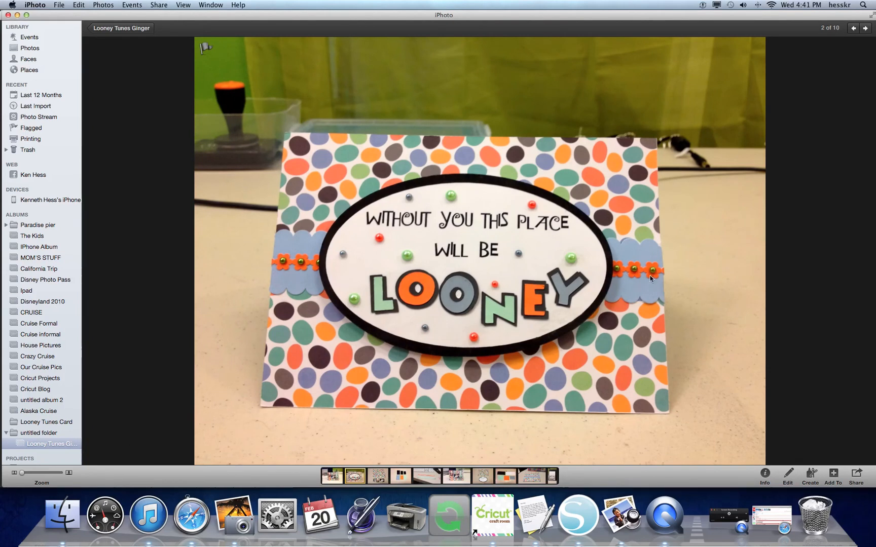
{"action": "mouse_move", "coordinate": [568, 470]}
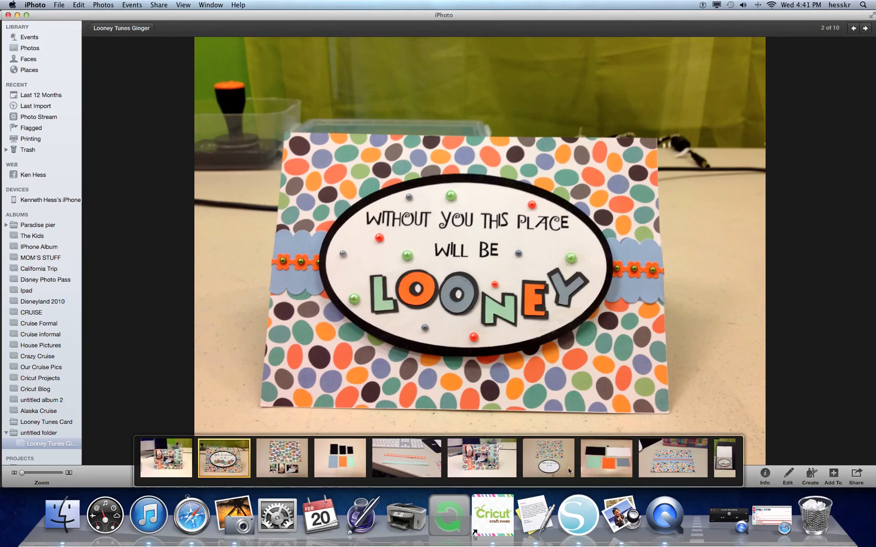
Step: Watch the video of the patterned panel with the blue scalloped strip and orange flower border, and return to the album overview
{"action": "left_click", "coordinate": [656, 462]}
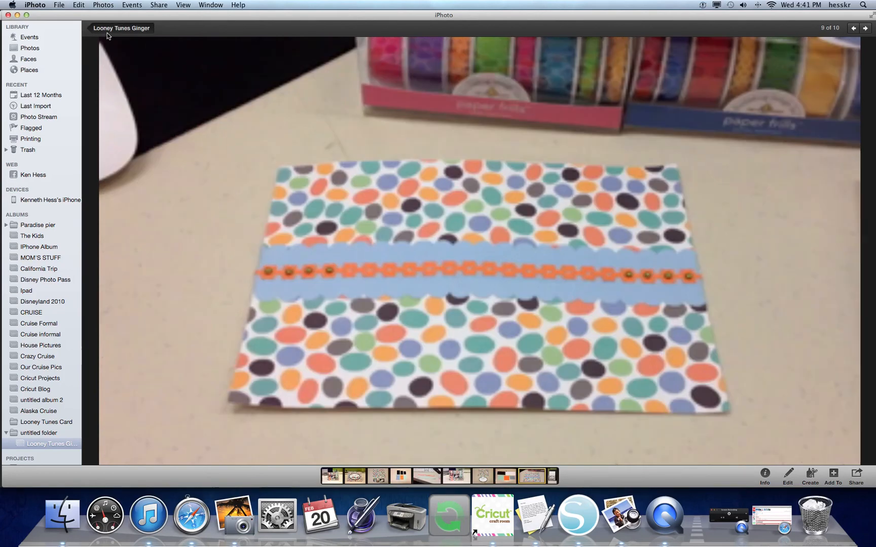
{"action": "double_click", "coordinate": [322, 114]}
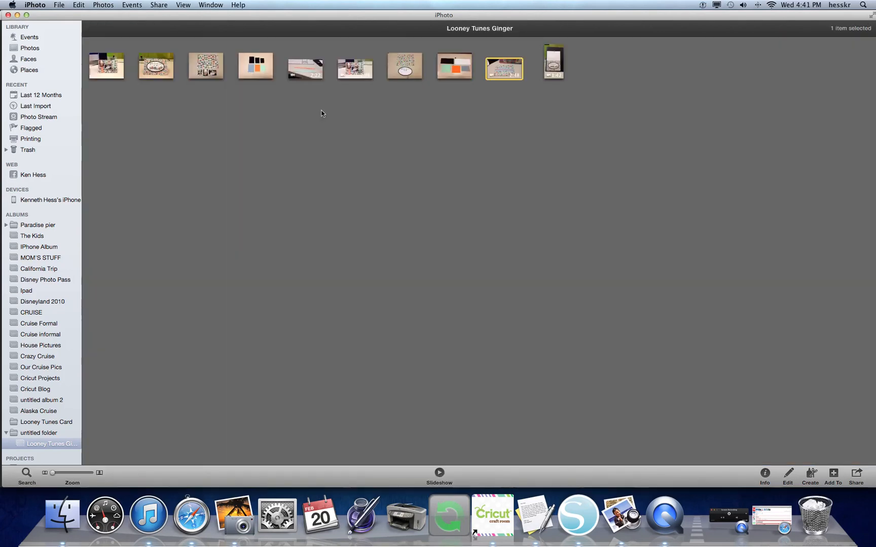
{"action": "double_click", "coordinate": [500, 63]}
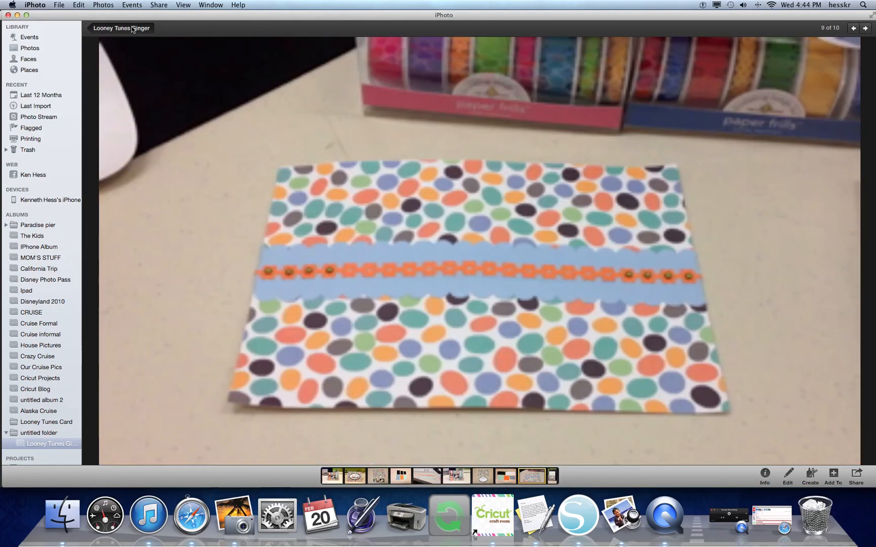
{"action": "left_click", "coordinate": [132, 28]}
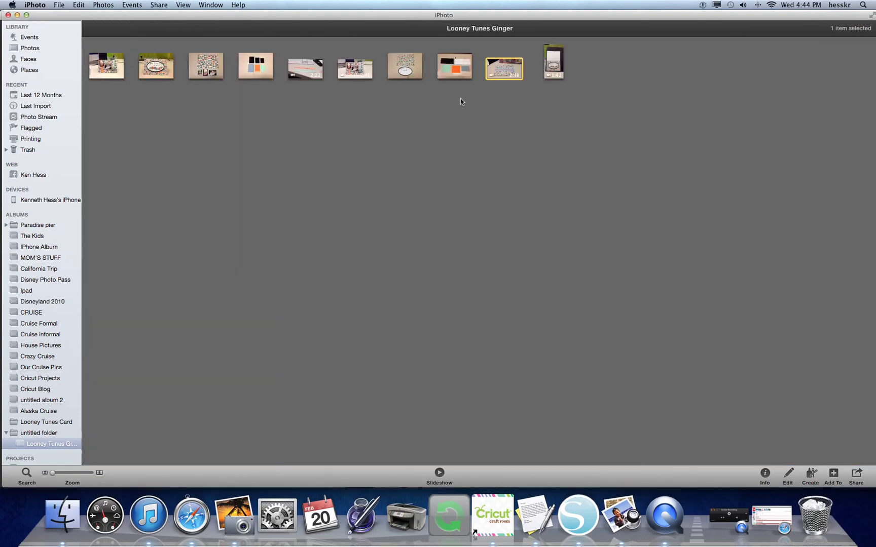
Step: Review the album from the photo of the patterned panel and sentiment oval through the final video of the LOONEY card
{"action": "double_click", "coordinate": [415, 64]}
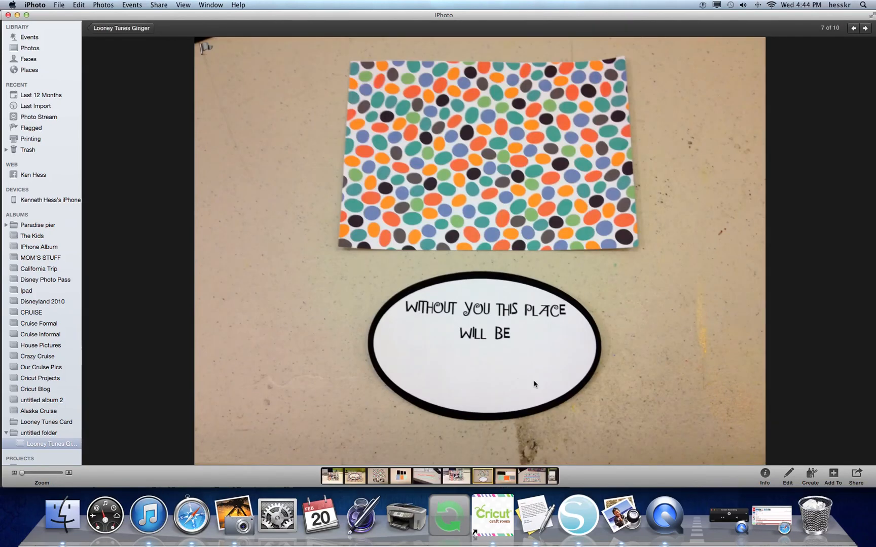
{"action": "mouse_move", "coordinate": [498, 464]}
{"action": "left_click", "coordinate": [612, 462]}
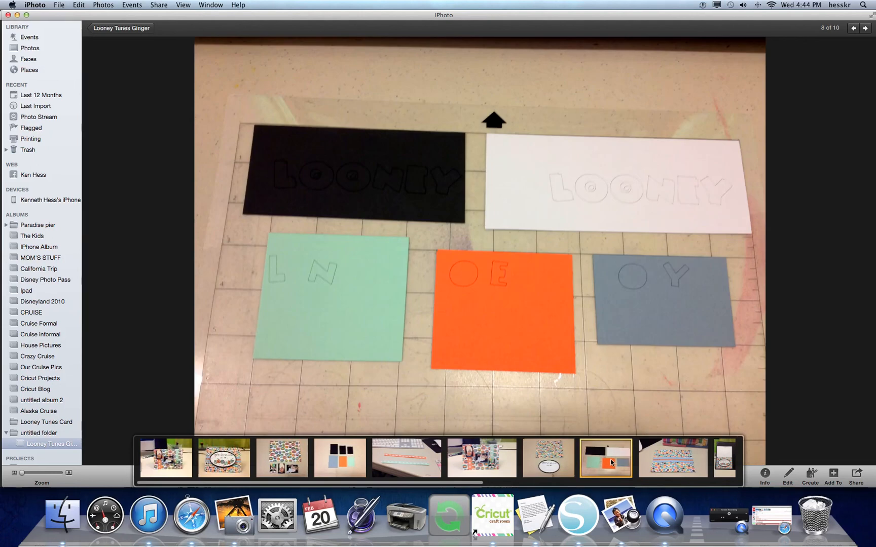
{"action": "left_click", "coordinate": [660, 460]}
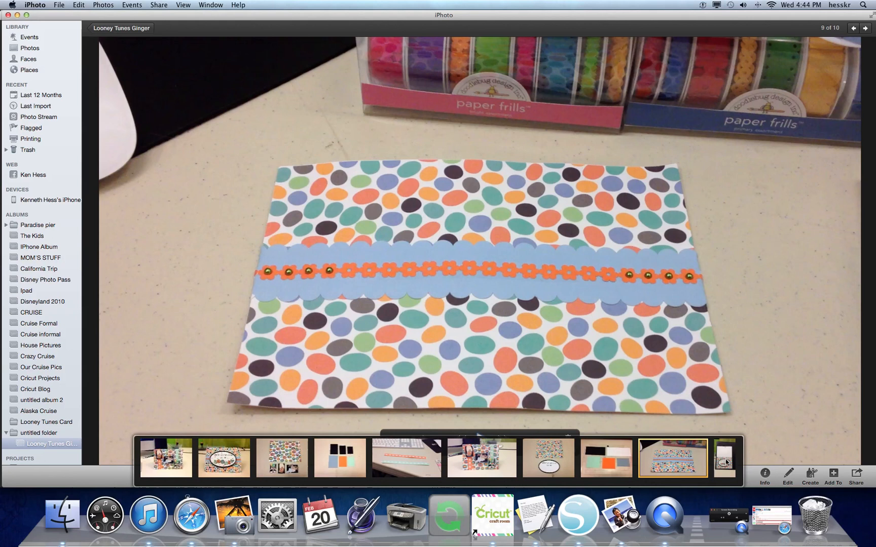
{"action": "left_click", "coordinate": [725, 459]}
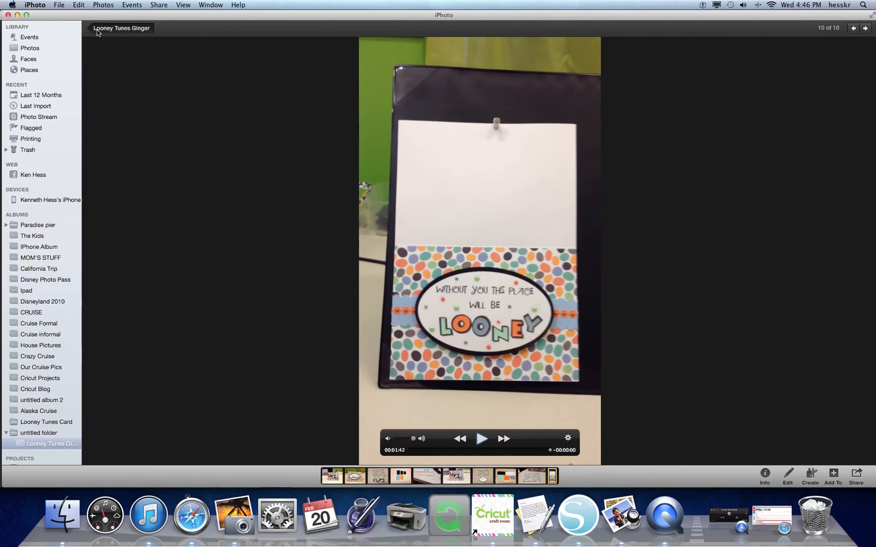
{"action": "left_click", "coordinate": [98, 30]}
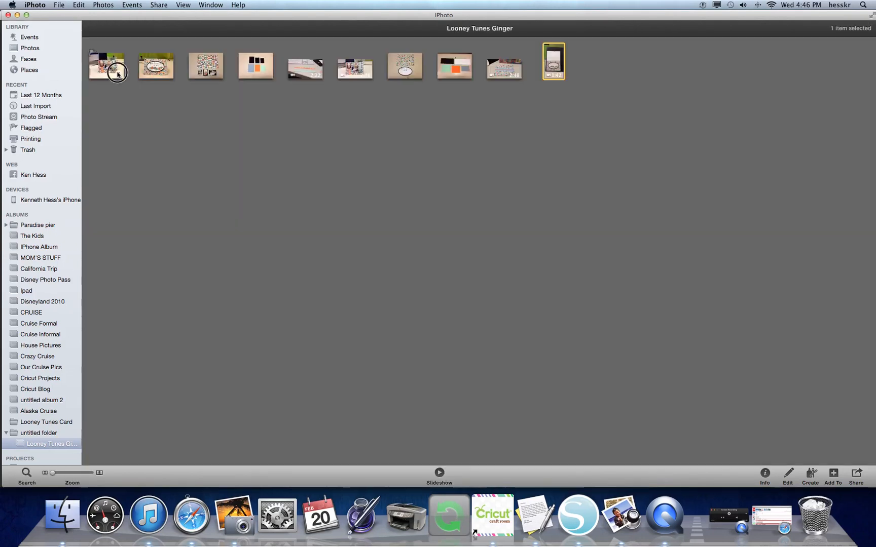
Step: Examine the photo of the television-patterned card with the Looney Tunes characters and compare it with the LOONEY card photo
{"action": "right_click", "coordinate": [117, 75]}
{"action": "left_click", "coordinate": [112, 56]}
{"action": "double_click", "coordinate": [112, 56]}
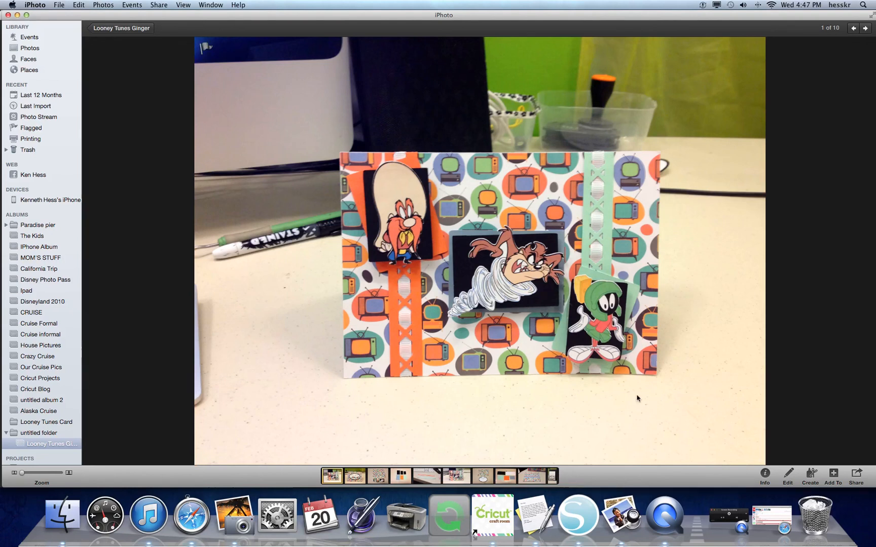
{"action": "mouse_move", "coordinate": [548, 475]}
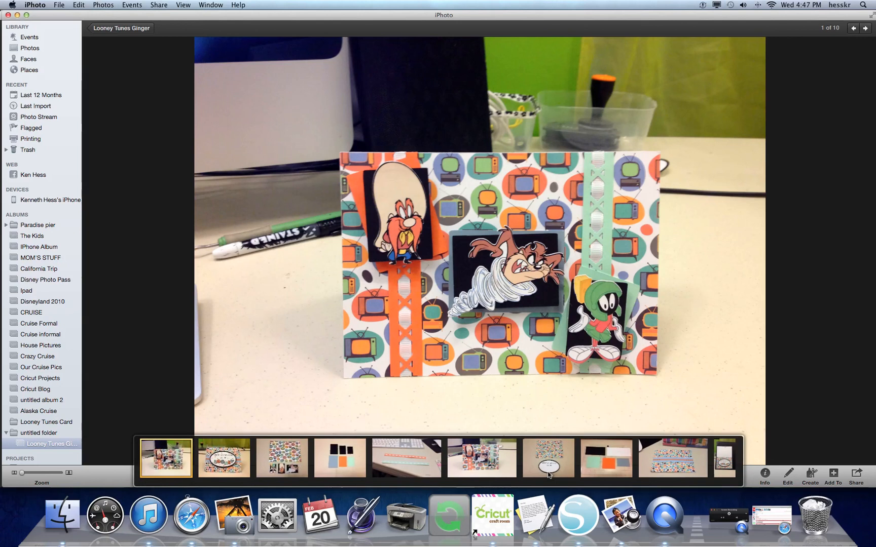
{"action": "left_click", "coordinate": [247, 459]}
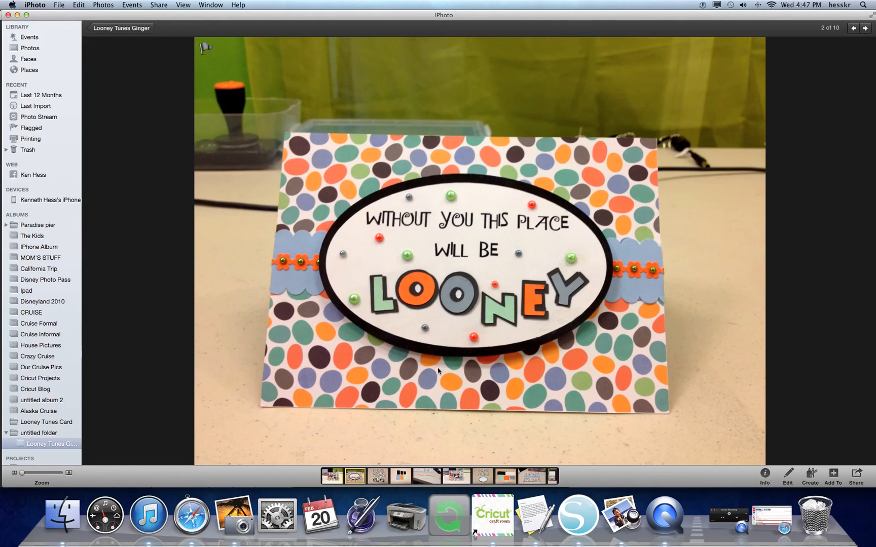
{"action": "mouse_move", "coordinate": [228, 448]}
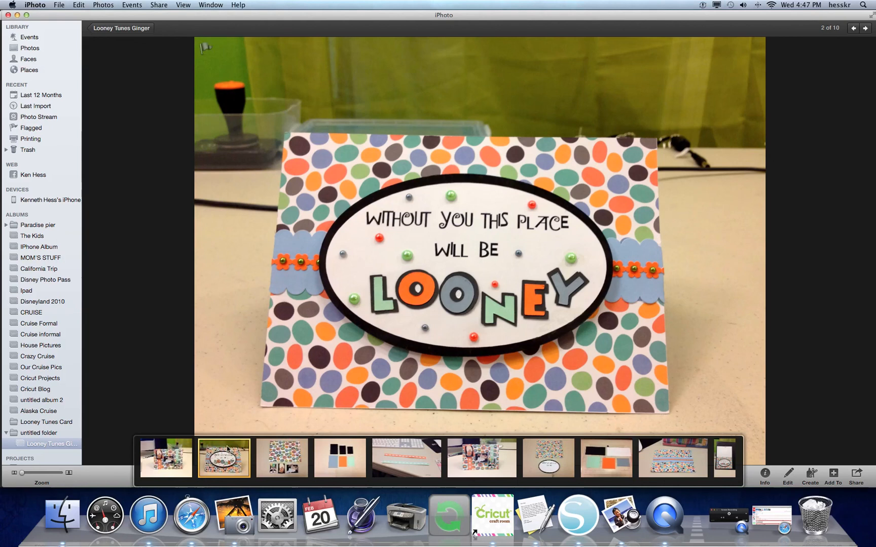
{"action": "left_click", "coordinate": [183, 452]}
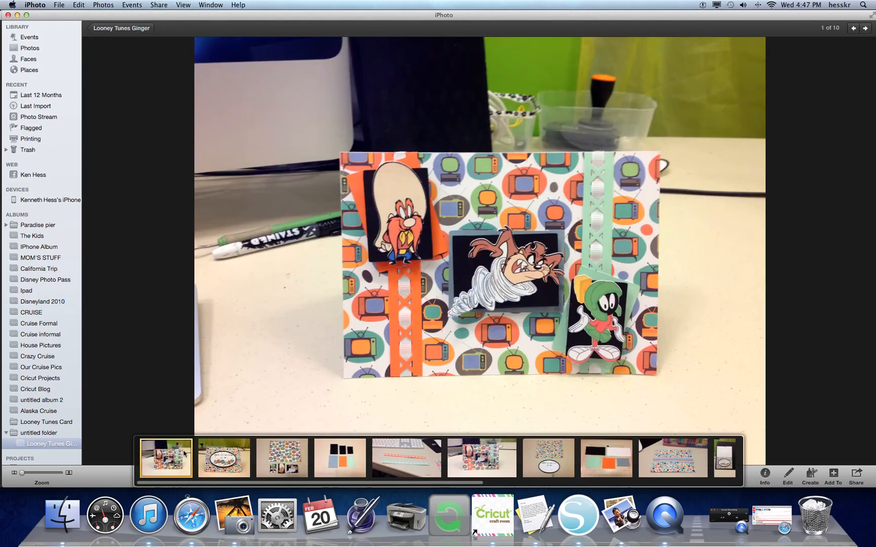